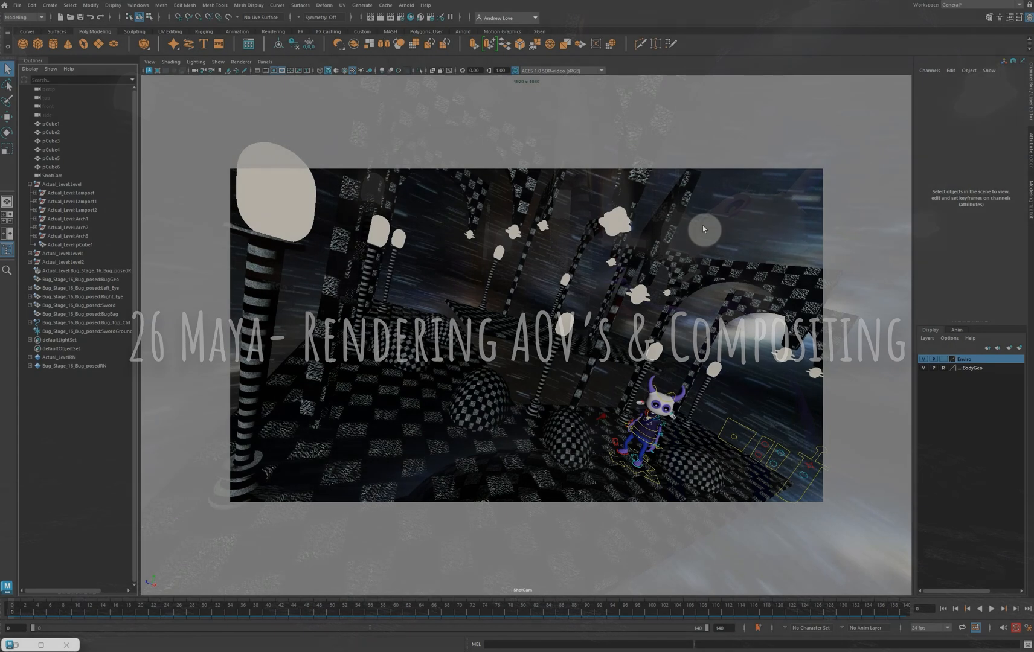
drag(42, 608, 521, 593)
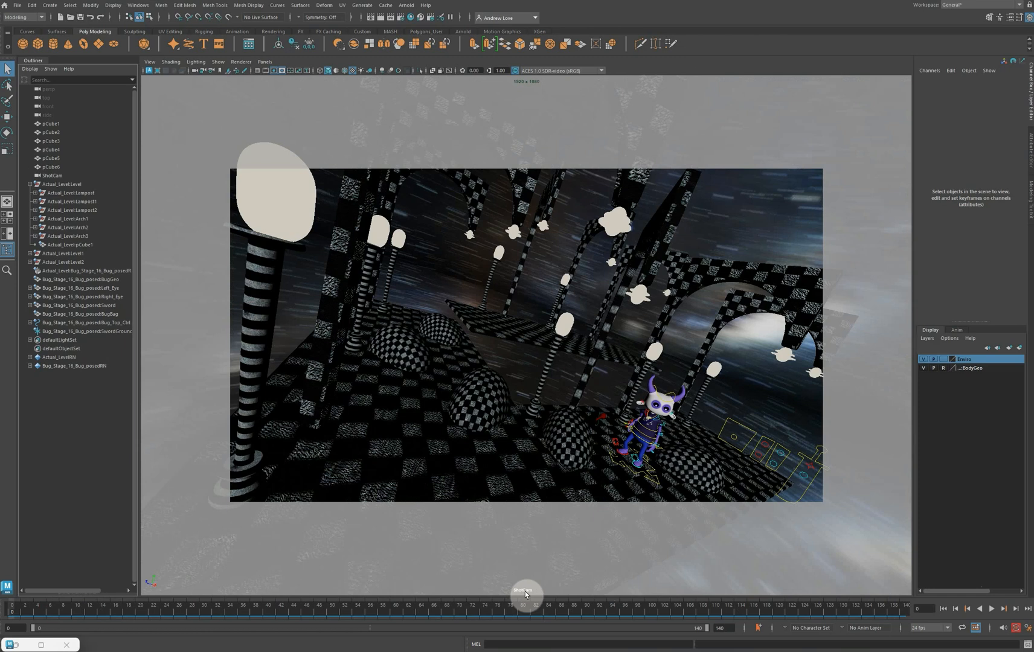
- In Render Settings, set the image format to png and the frame/animation extension to name#.ext
click(400, 17)
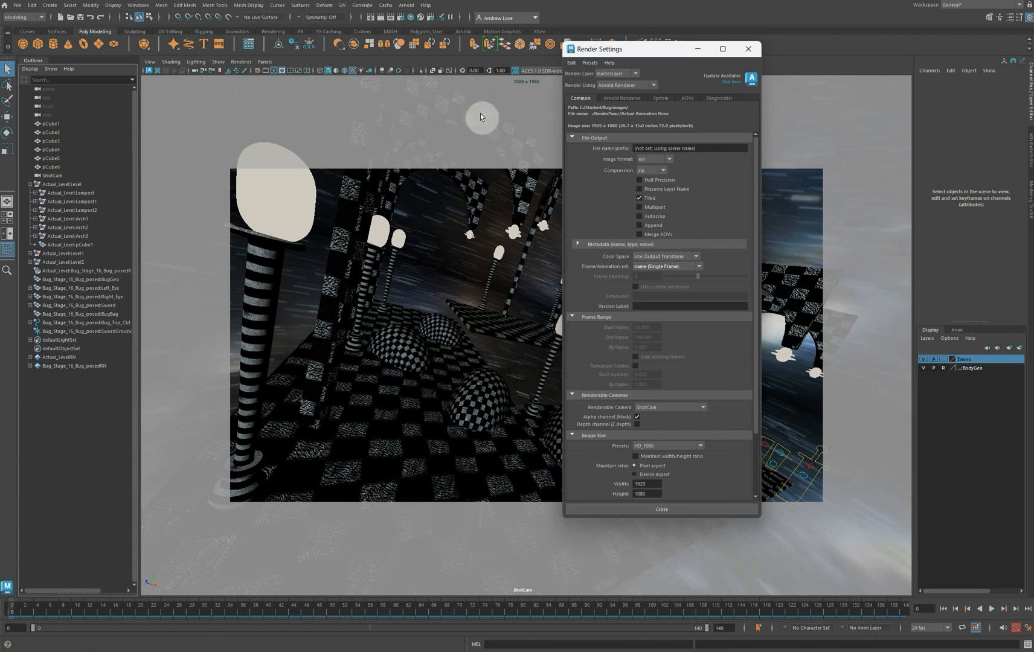
click(668, 161)
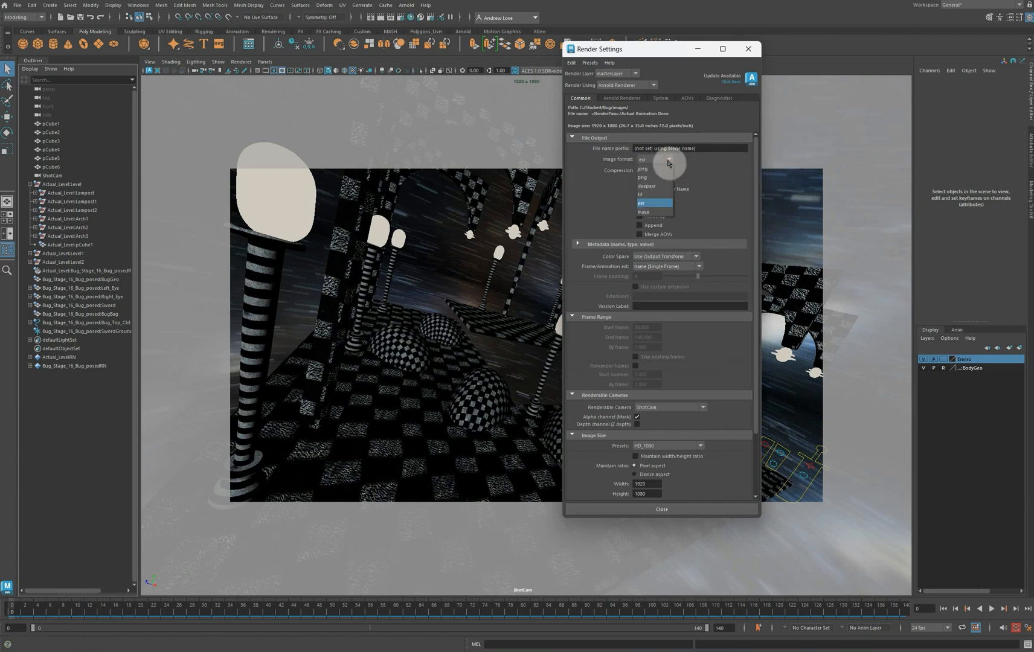
click(660, 177)
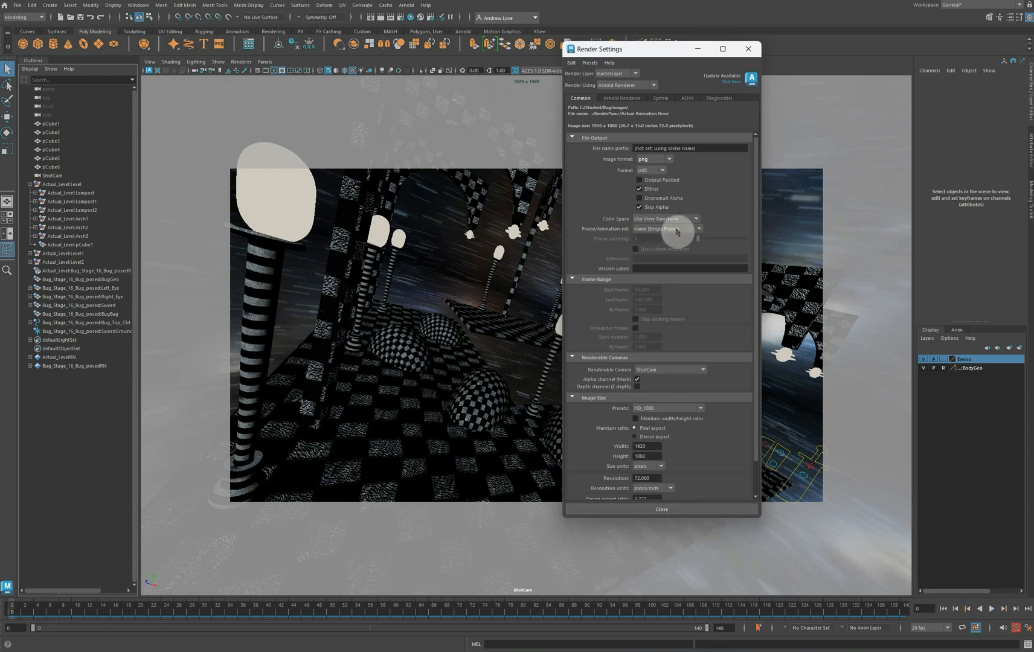
click(698, 228)
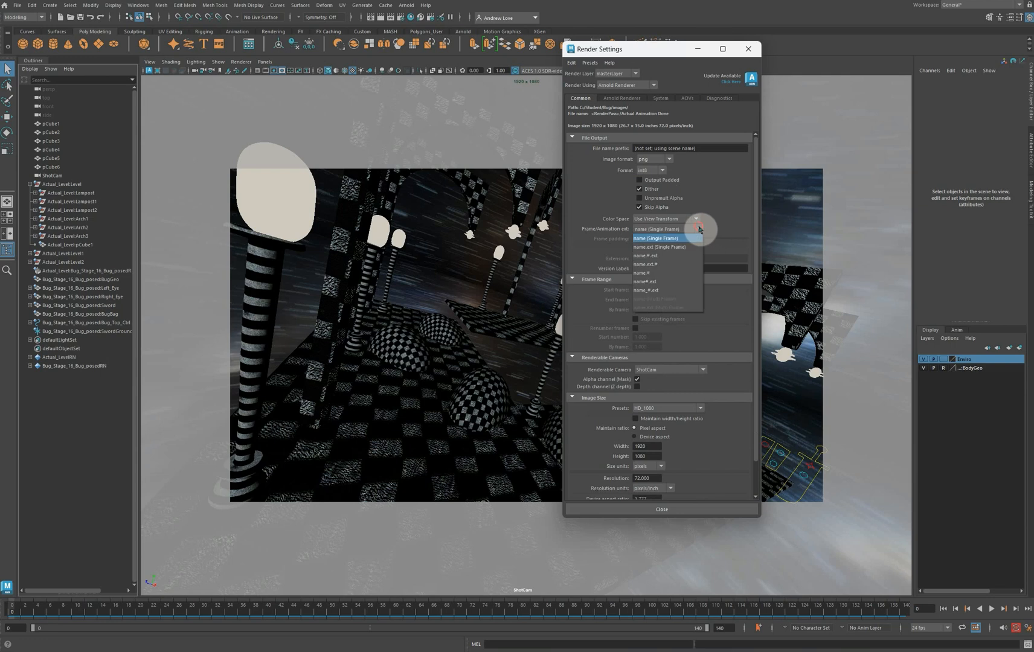
click(667, 282)
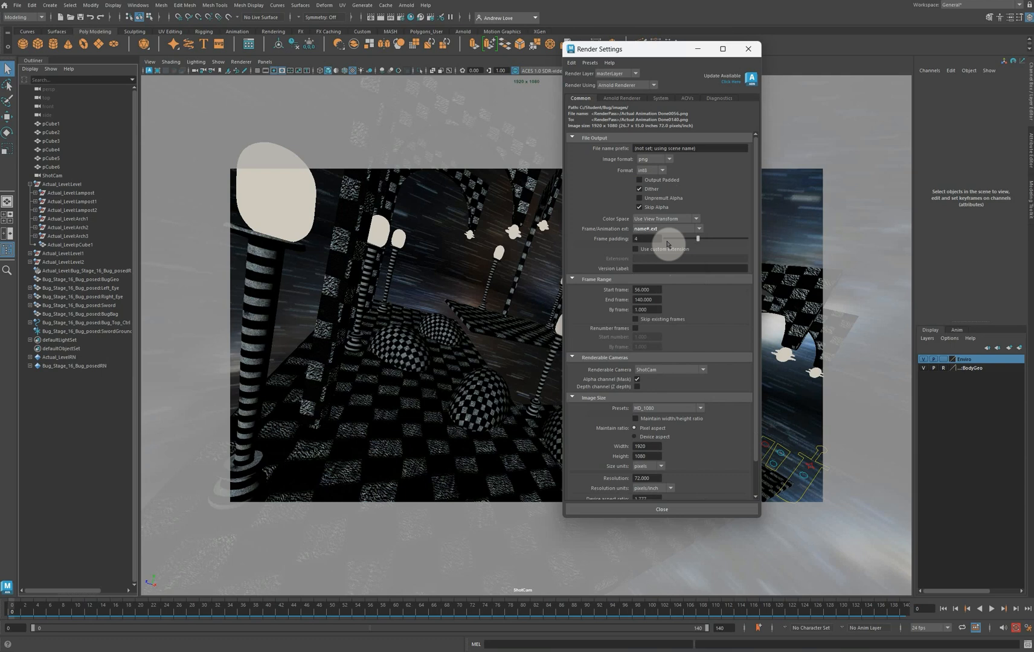
- Set the start frame of the render's frame range to 1 and review the remaining common settings
double_click(651, 291)
text(1)
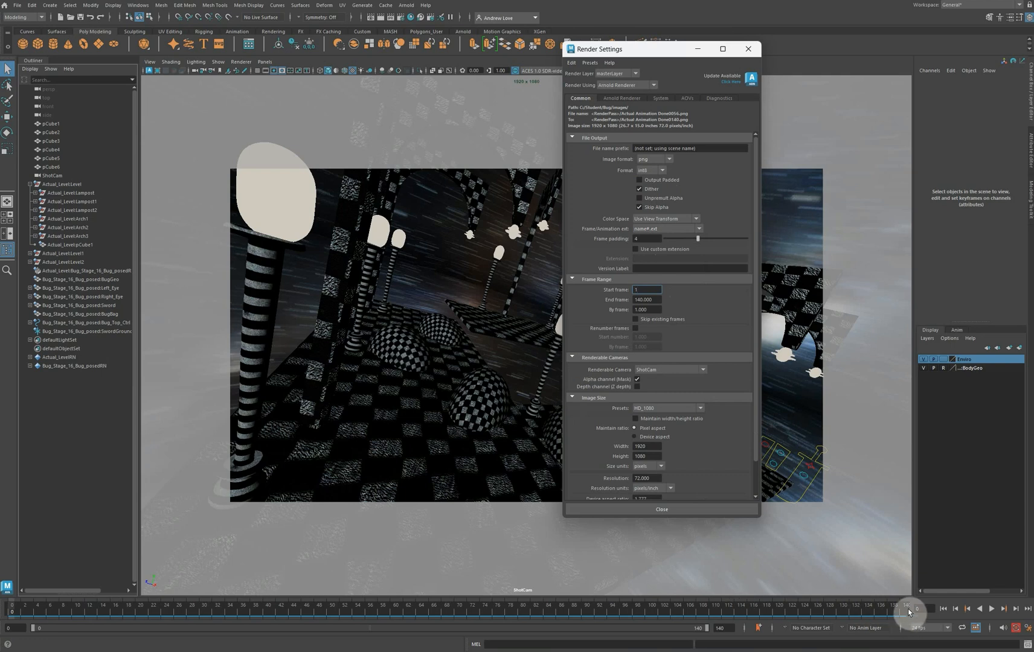
click(649, 300)
scroll(659, 332, down, 1)
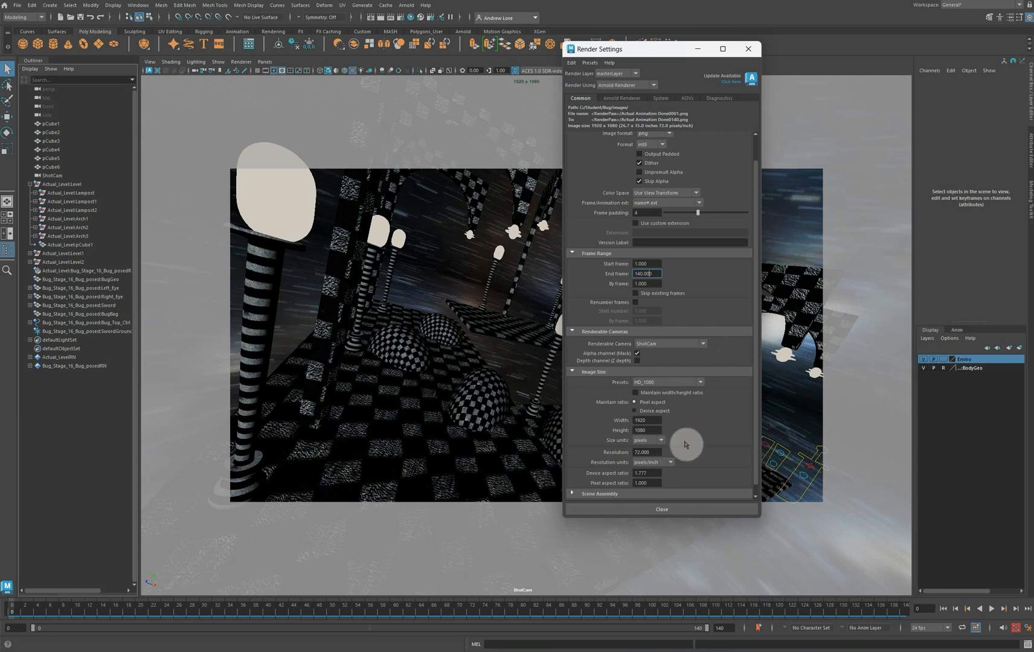
scroll(683, 423, up, 1)
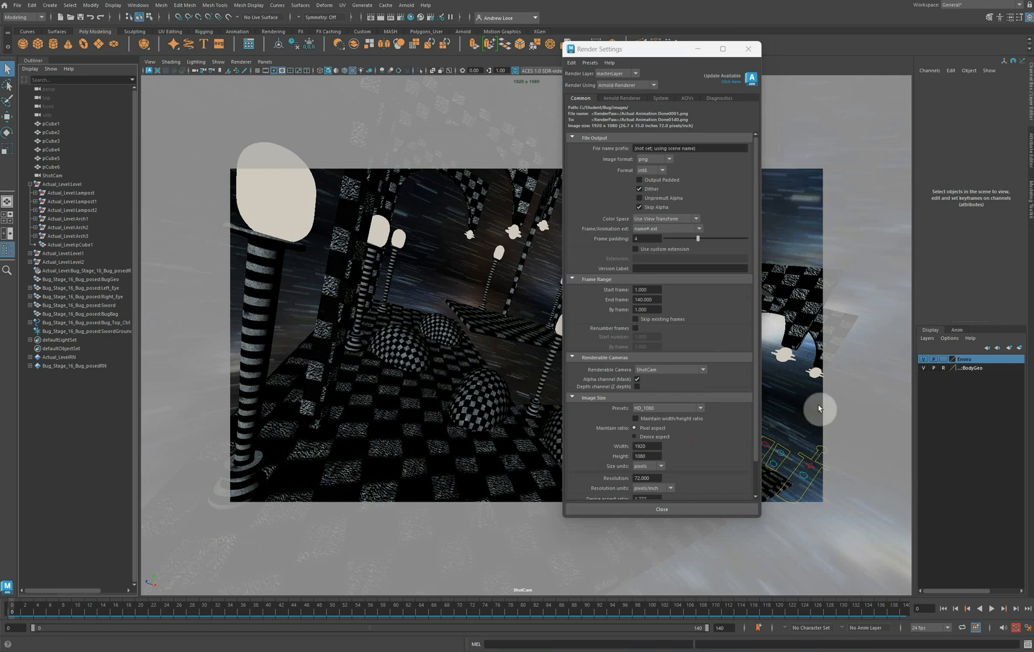
- Add RGBA to the active AOVs in the Arnold render settings
click(686, 99)
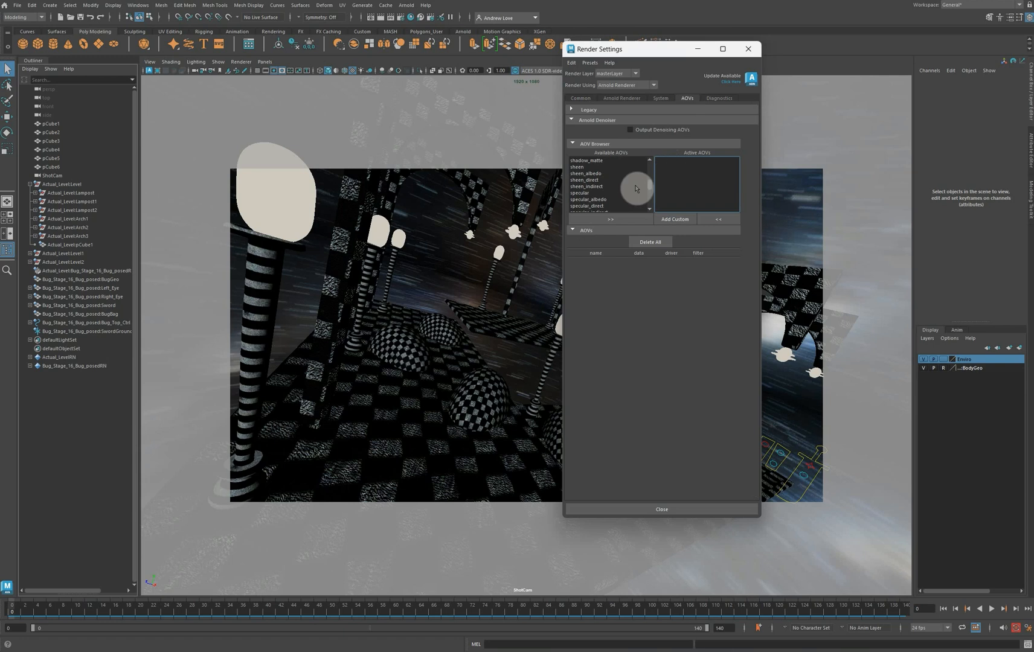
scroll(628, 189, up, 7)
scroll(628, 190, up, 2)
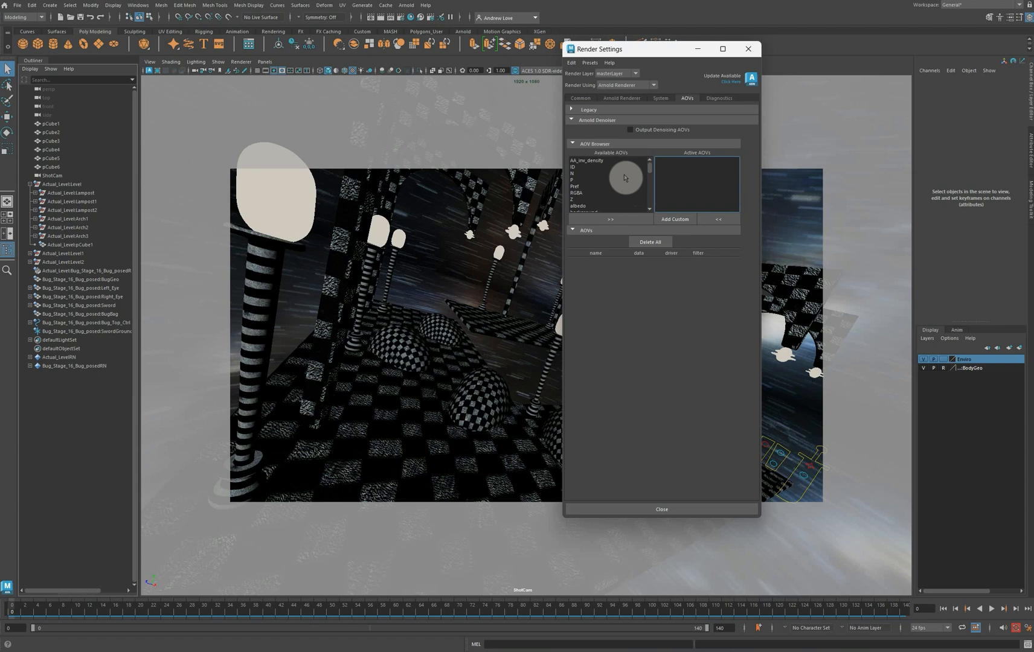
click(581, 193)
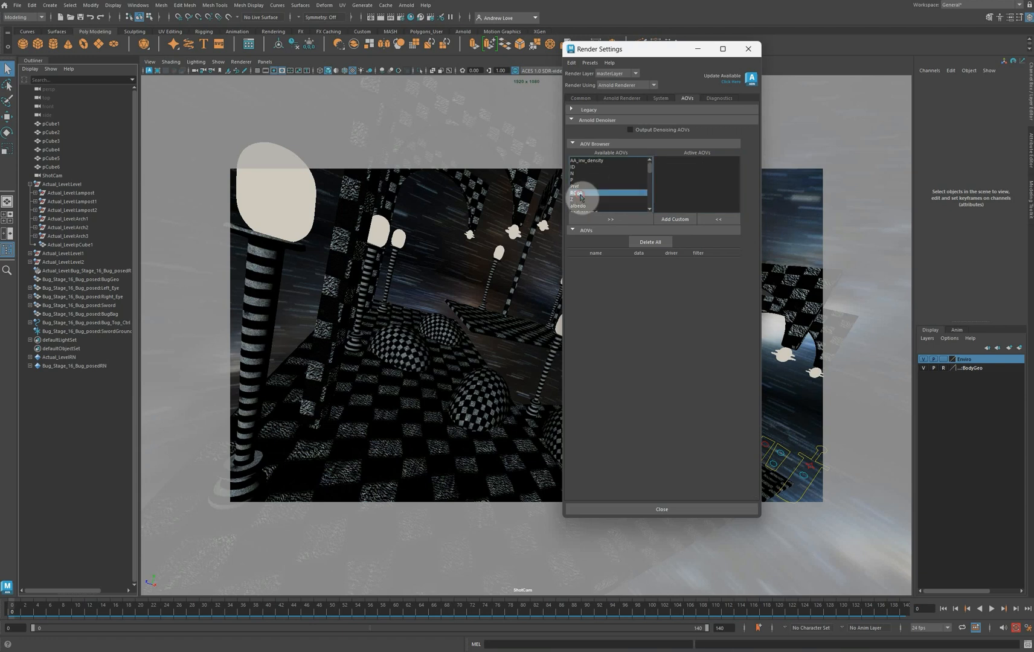
click(598, 219)
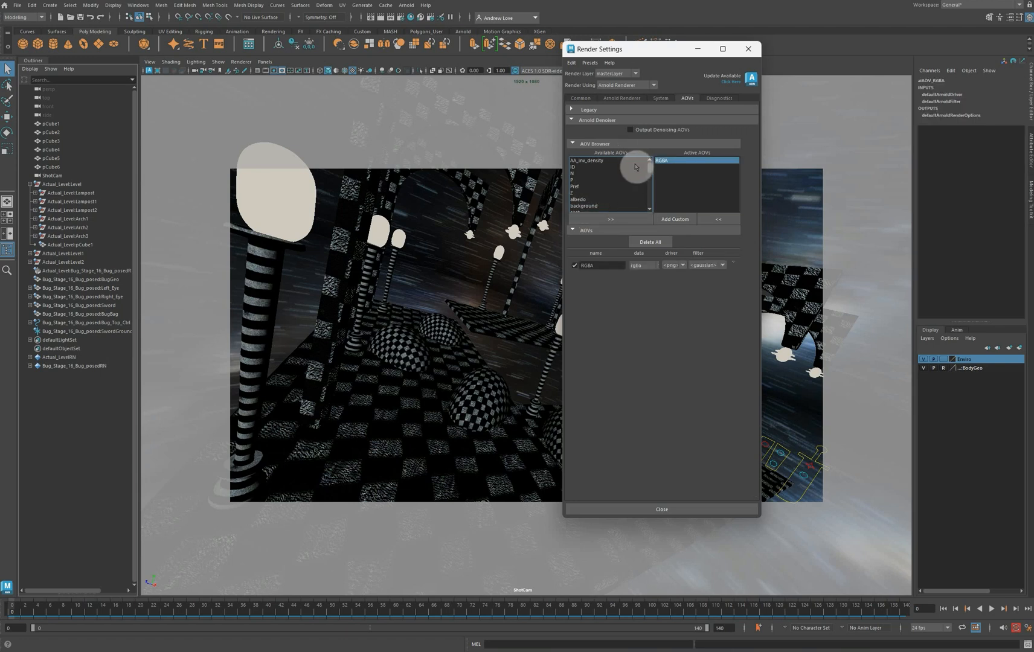
- Add the diffuse pass to the active AOVs
scroll(633, 171, down, 1)
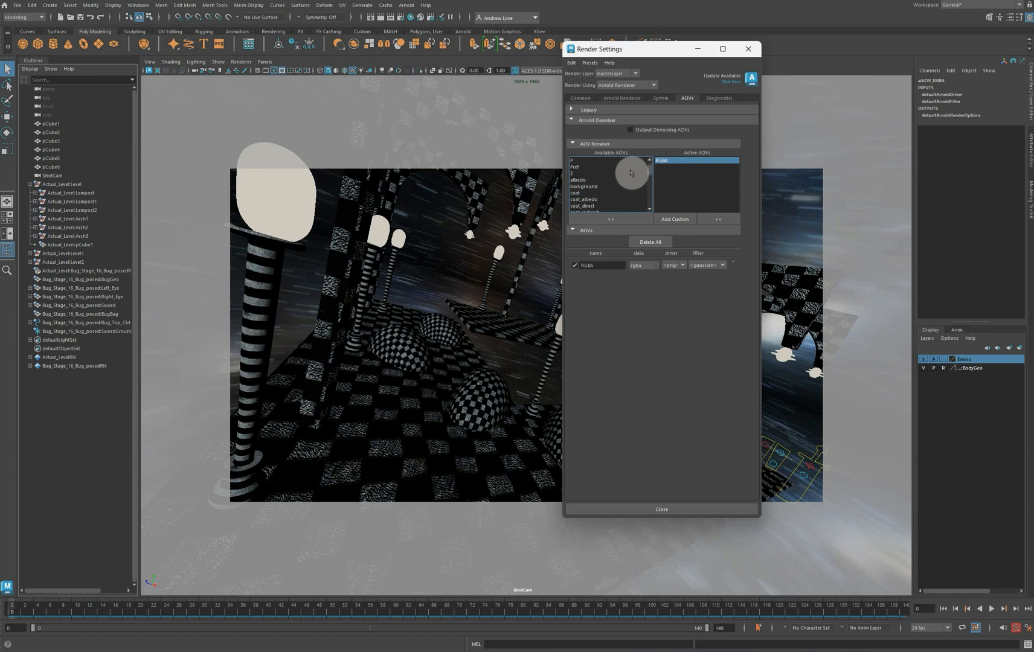
scroll(630, 172, down, 1)
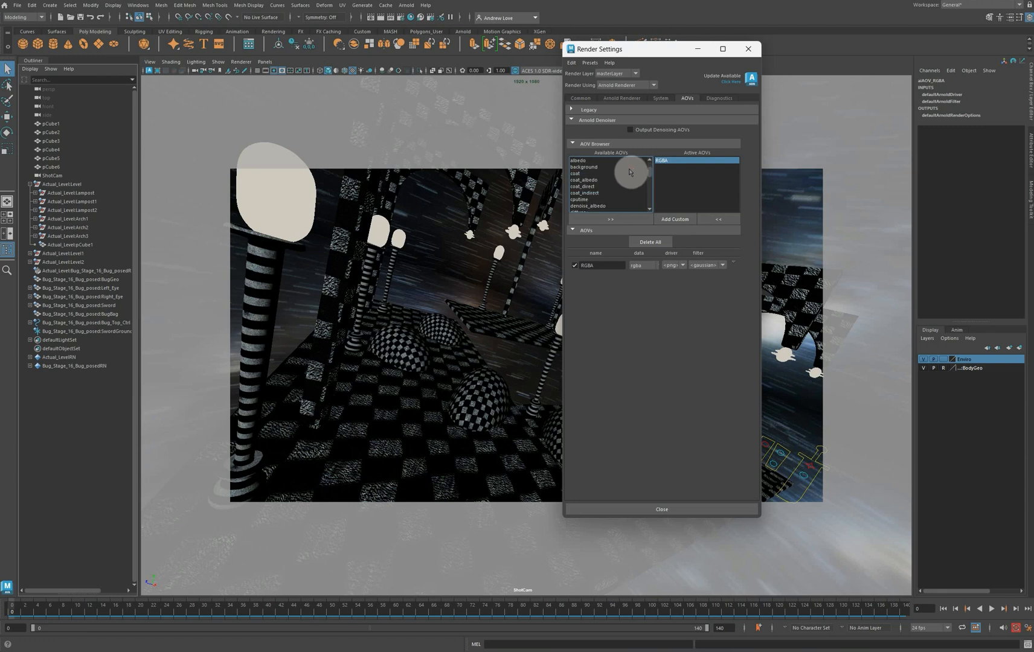
scroll(630, 172, down, 1)
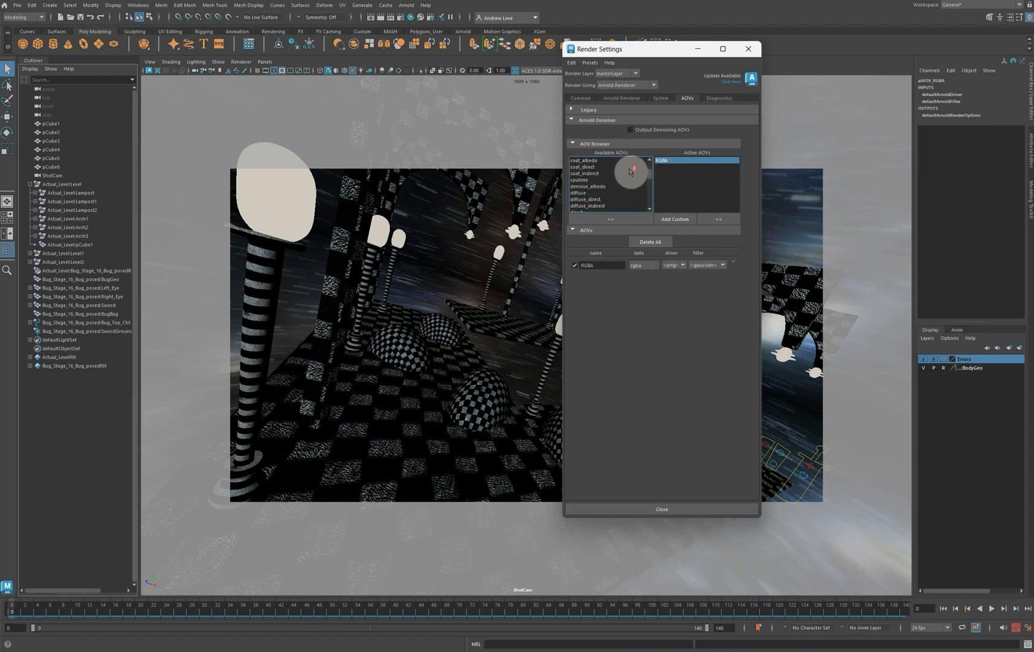
click(581, 193)
click(600, 220)
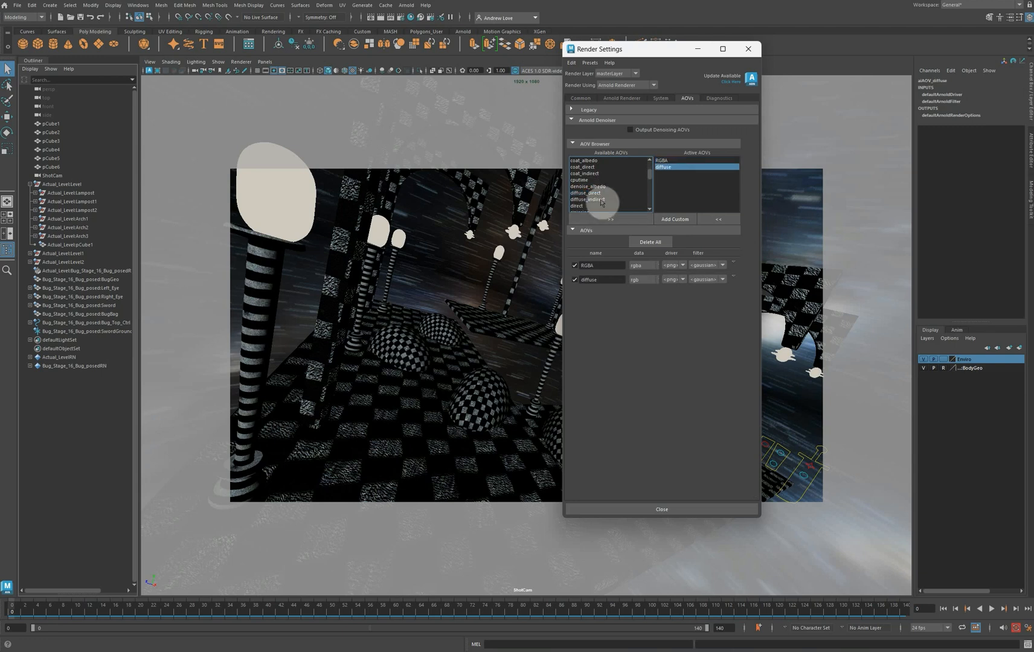
- Add the emission pass to the active AOVs
scroll(608, 194, down, 1)
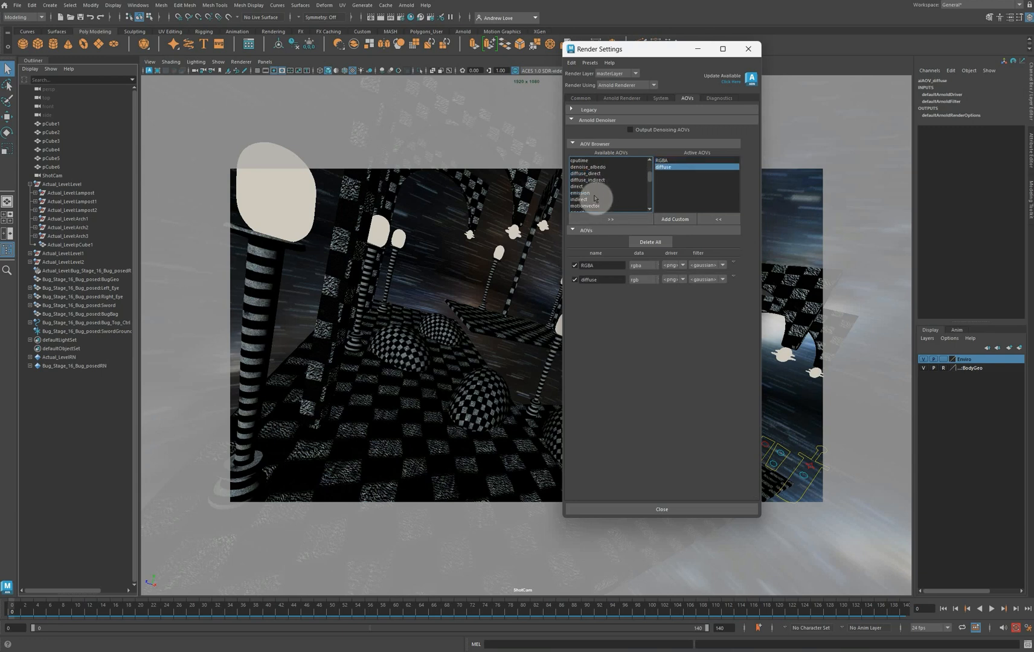
click(588, 194)
click(607, 219)
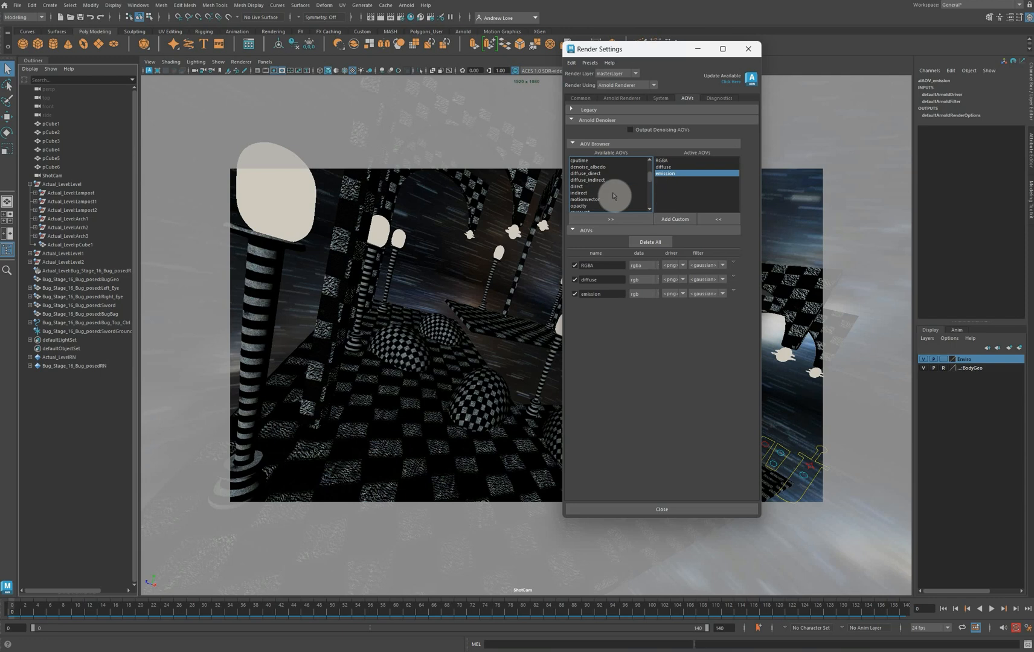
- Add the specular pass to the active AOVs
scroll(606, 198, down, 1)
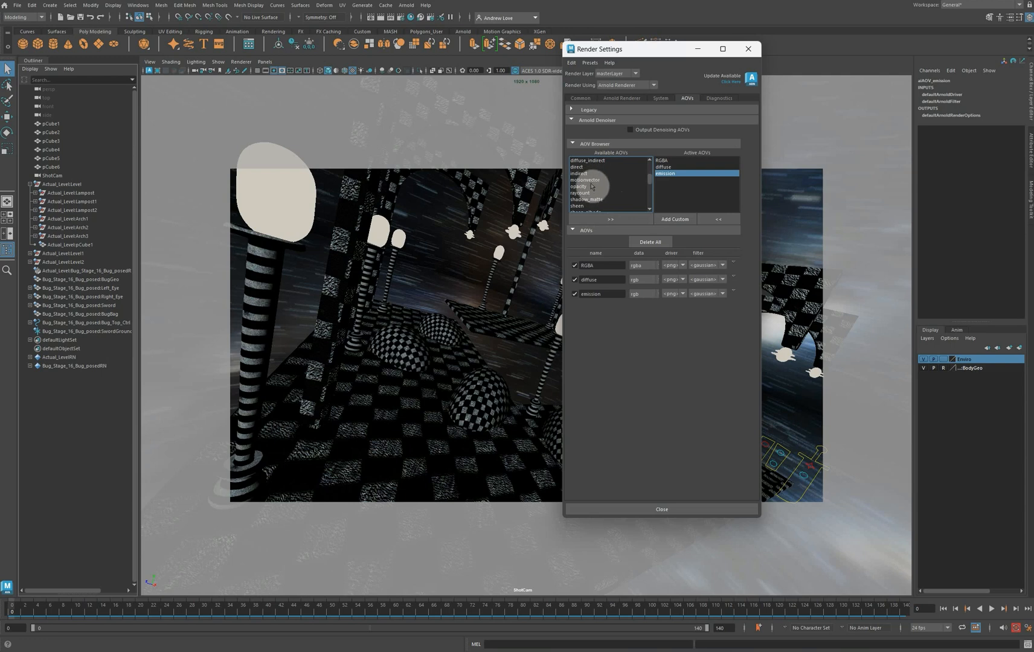
scroll(607, 192, down, 1)
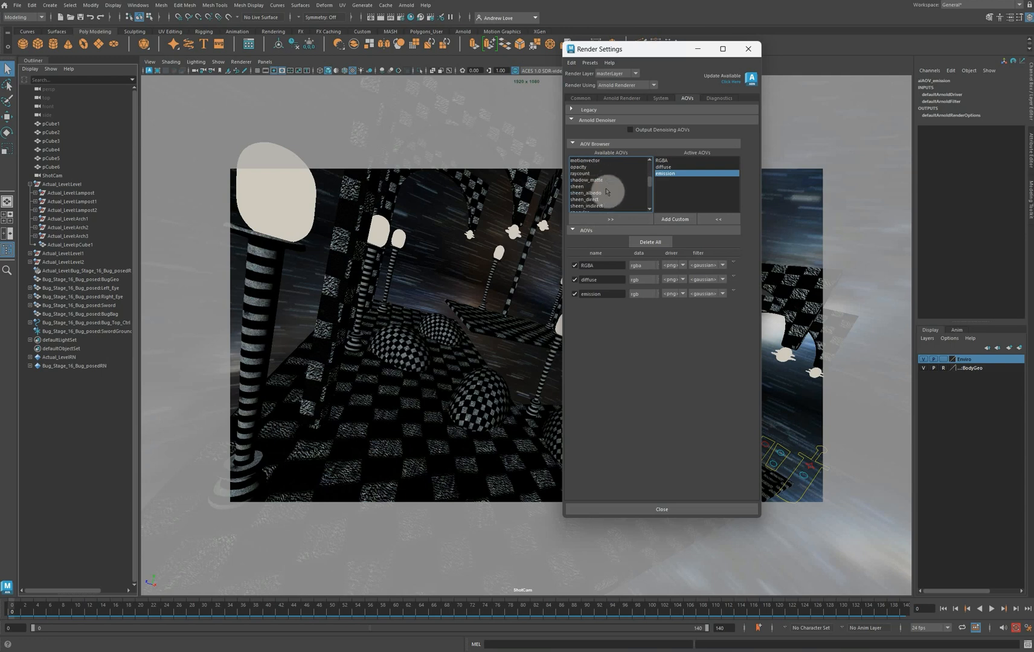
scroll(606, 192, down, 1)
click(589, 193)
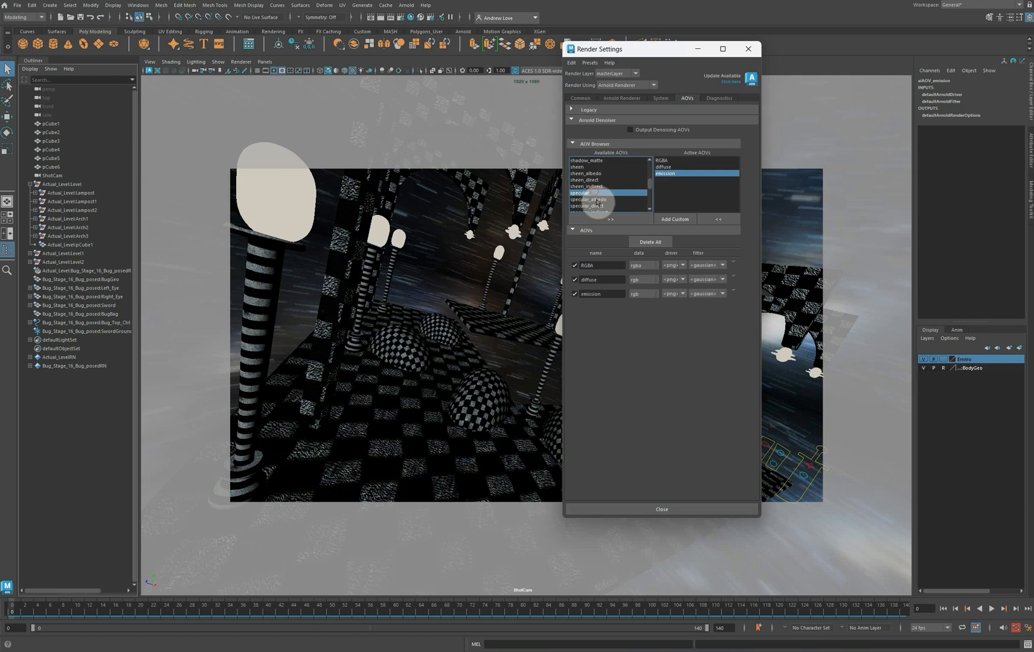
click(606, 219)
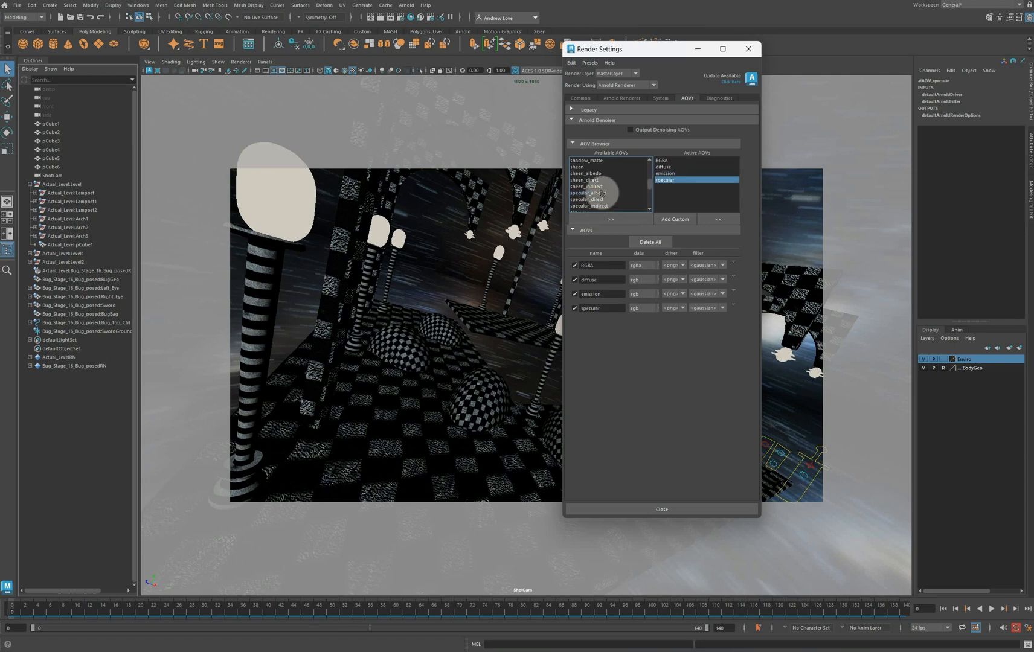
- Look through the remaining available AOVs and create a custom AOV named AO
scroll(599, 193, down, 1)
scroll(603, 195, down, 1)
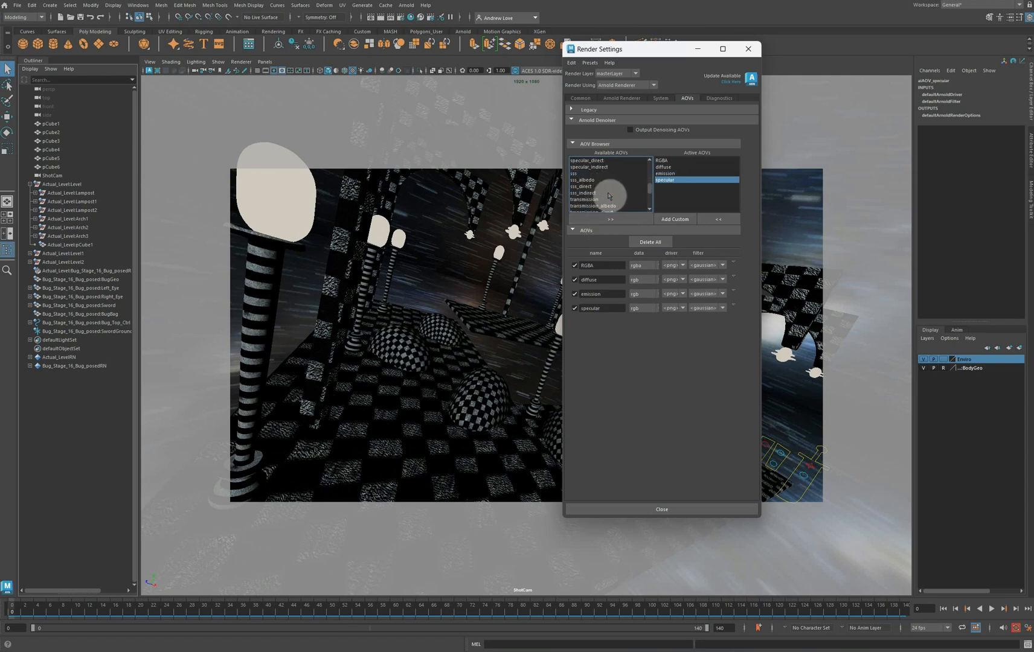
scroll(608, 195, down, 3)
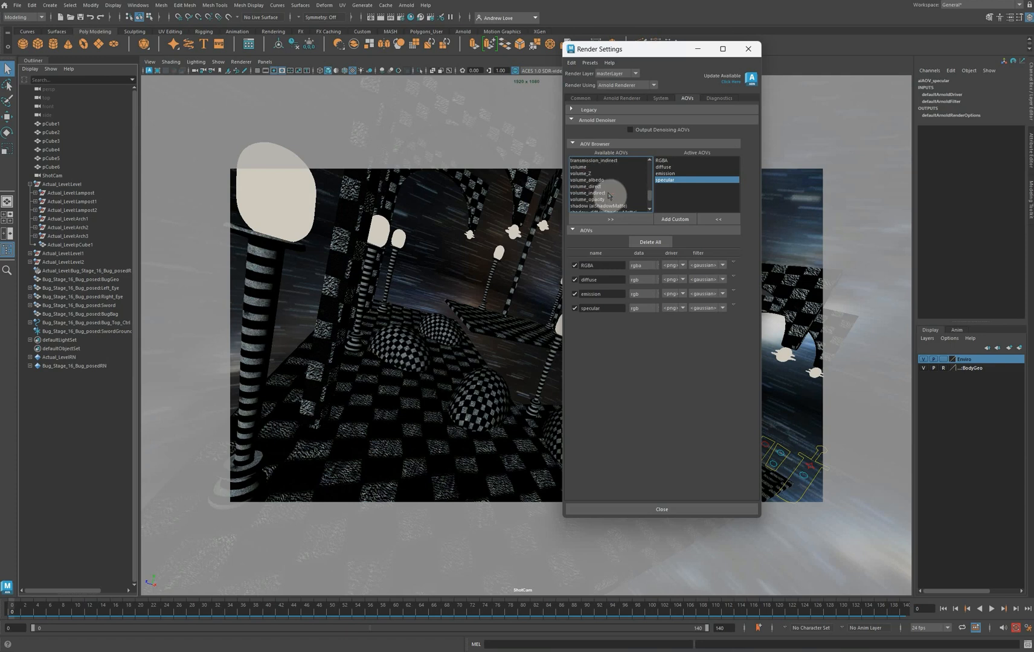
scroll(609, 195, down, 2)
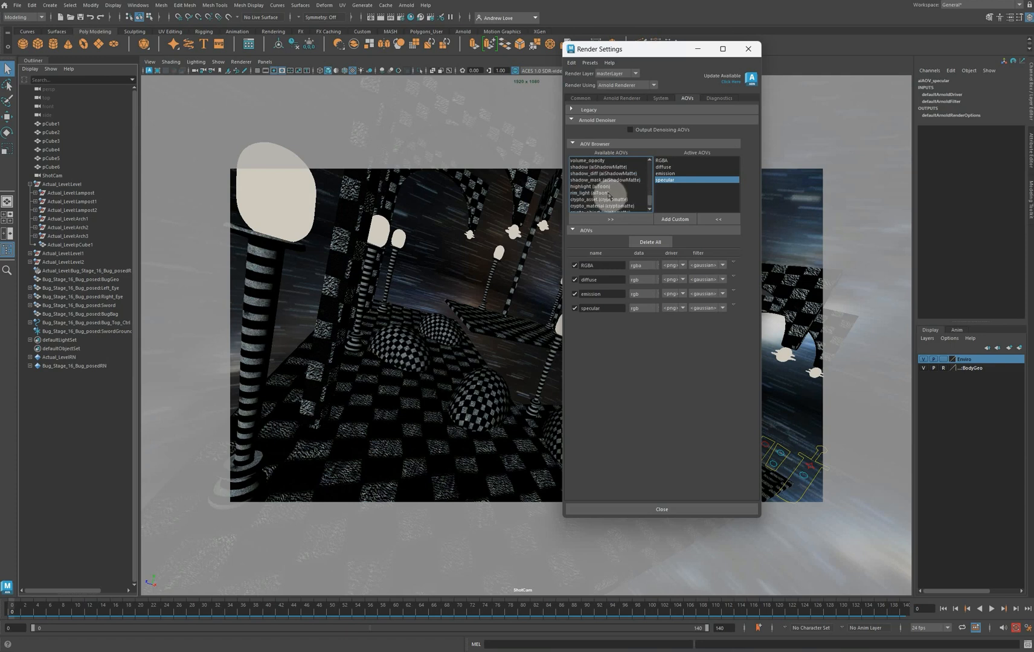
scroll(609, 197, up, 4)
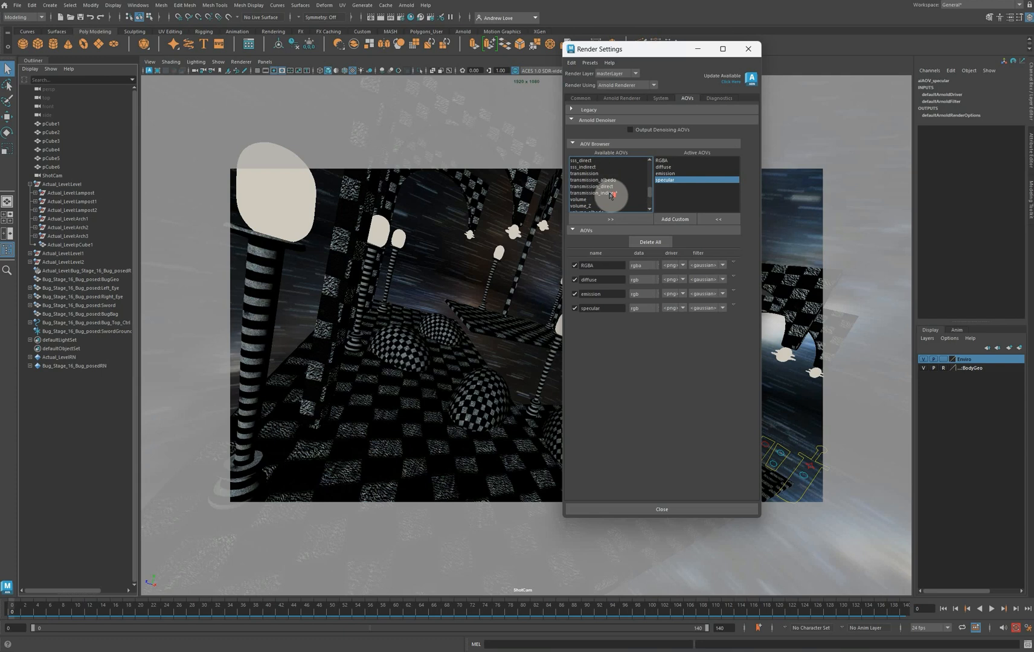
scroll(609, 195, up, 3)
scroll(608, 192, up, 5)
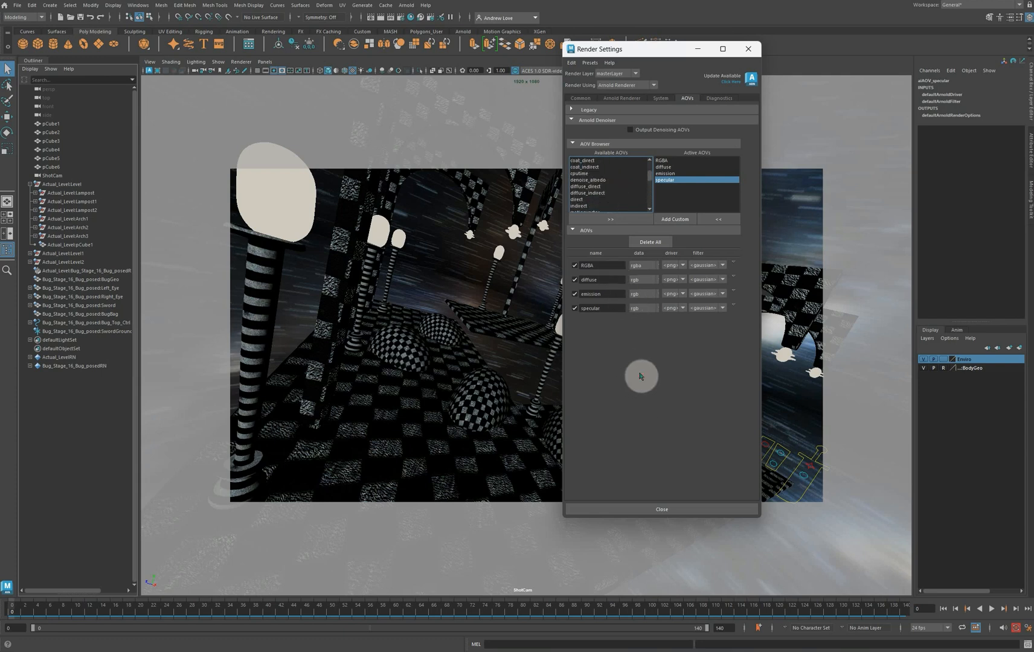
click(661, 222)
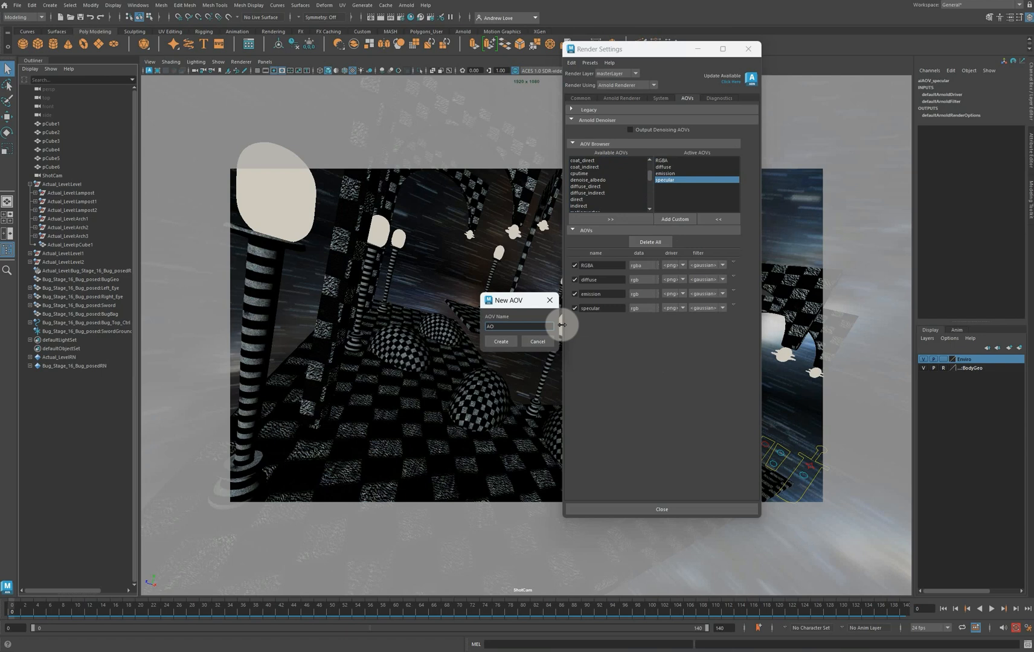
click(491, 345)
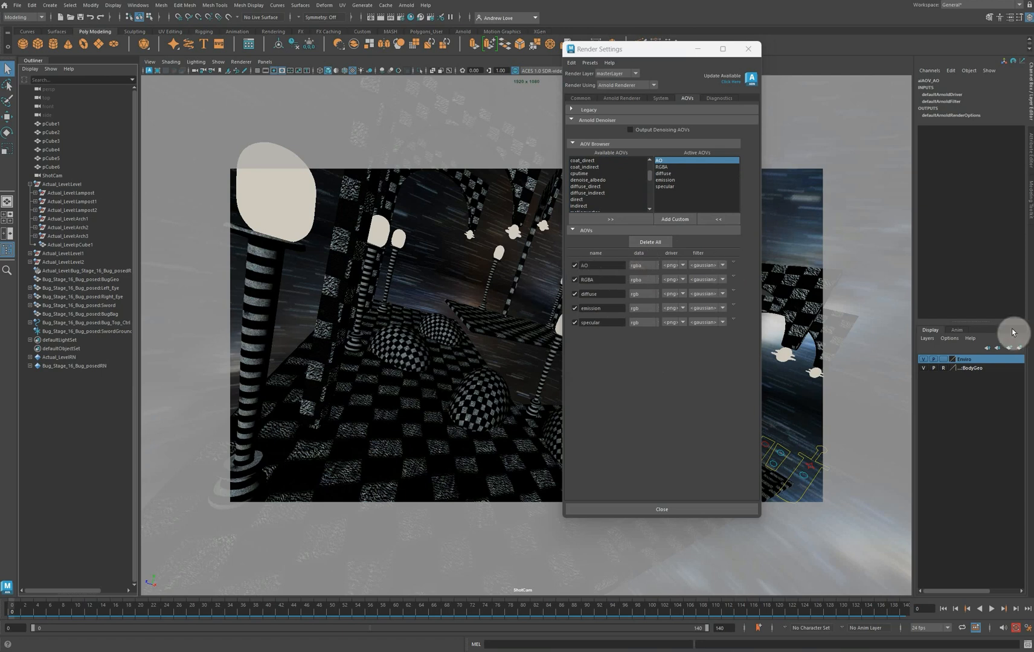
- Select the AO AOV's node and show its attributes
click(1029, 158)
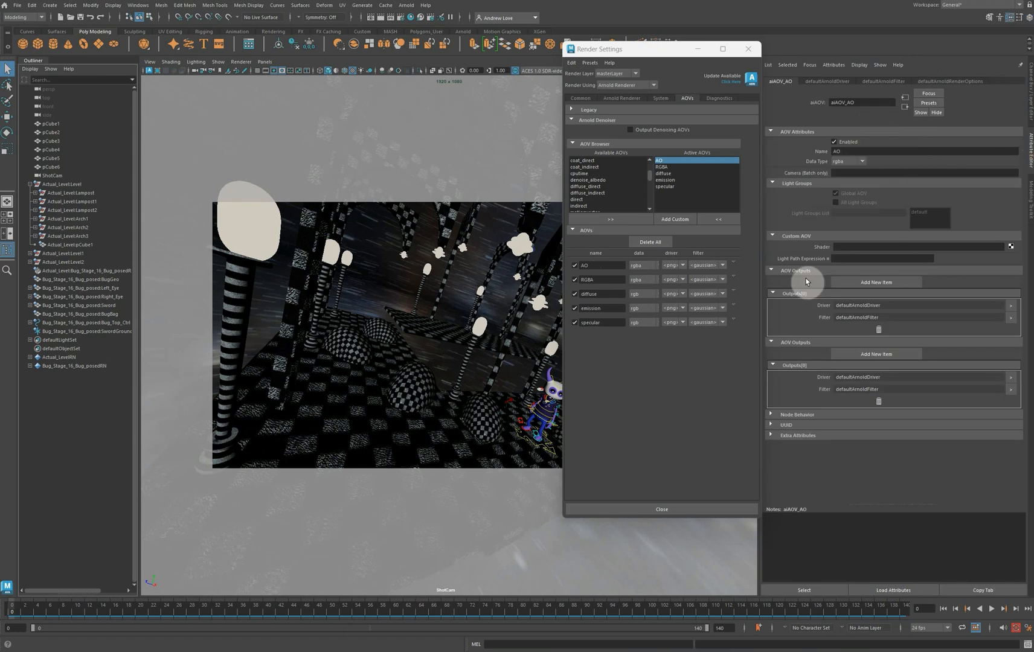
click(732, 264)
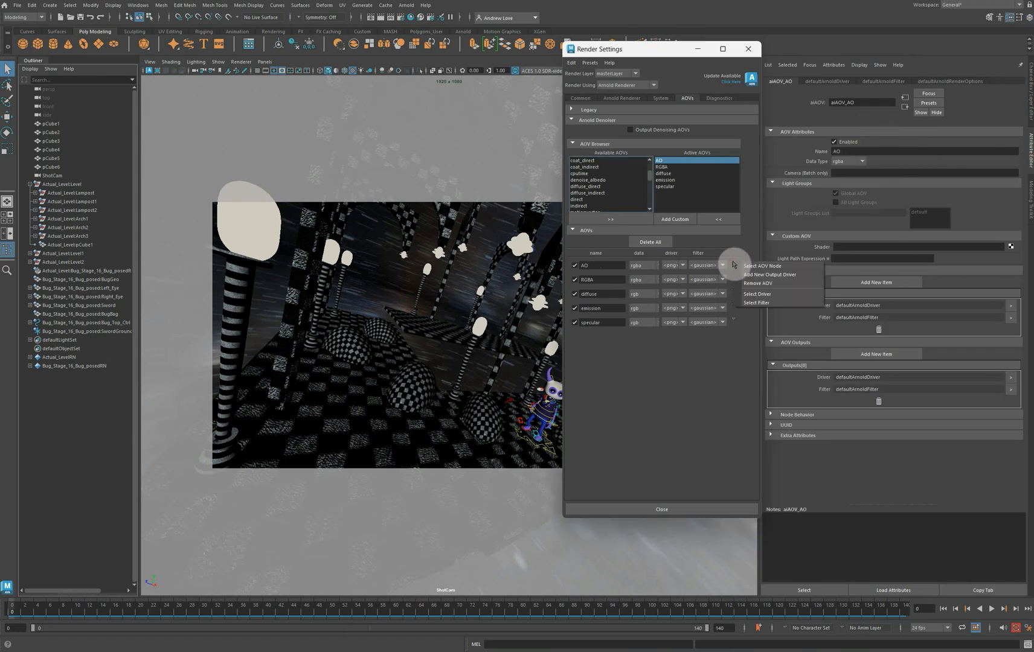
click(746, 266)
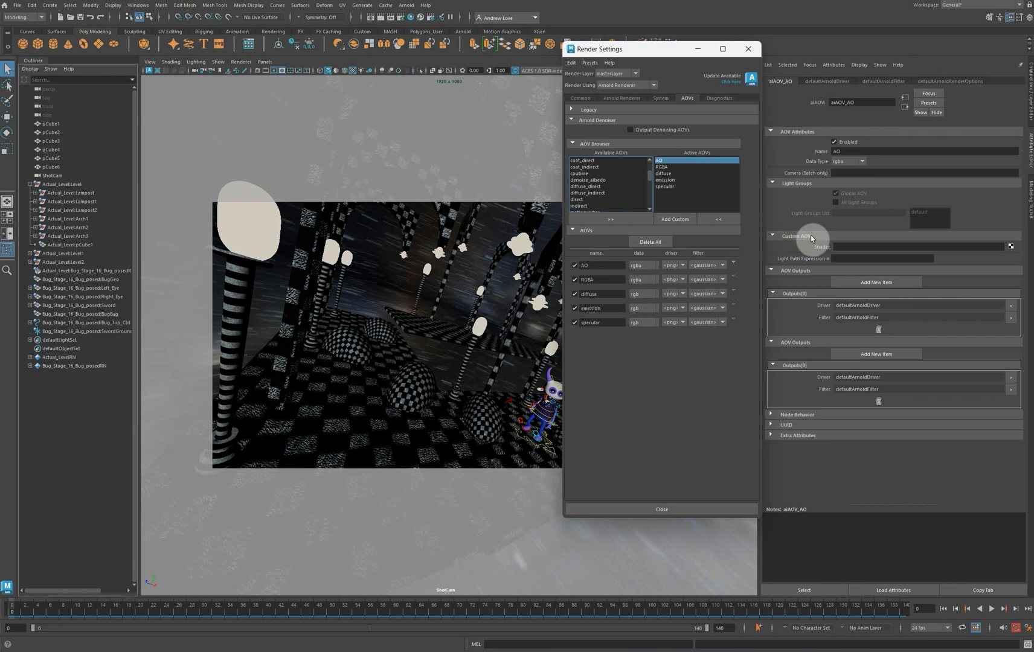
- Connect a new aiAmbientOcclusion shader to the AO AOV's custom shader input
click(1009, 248)
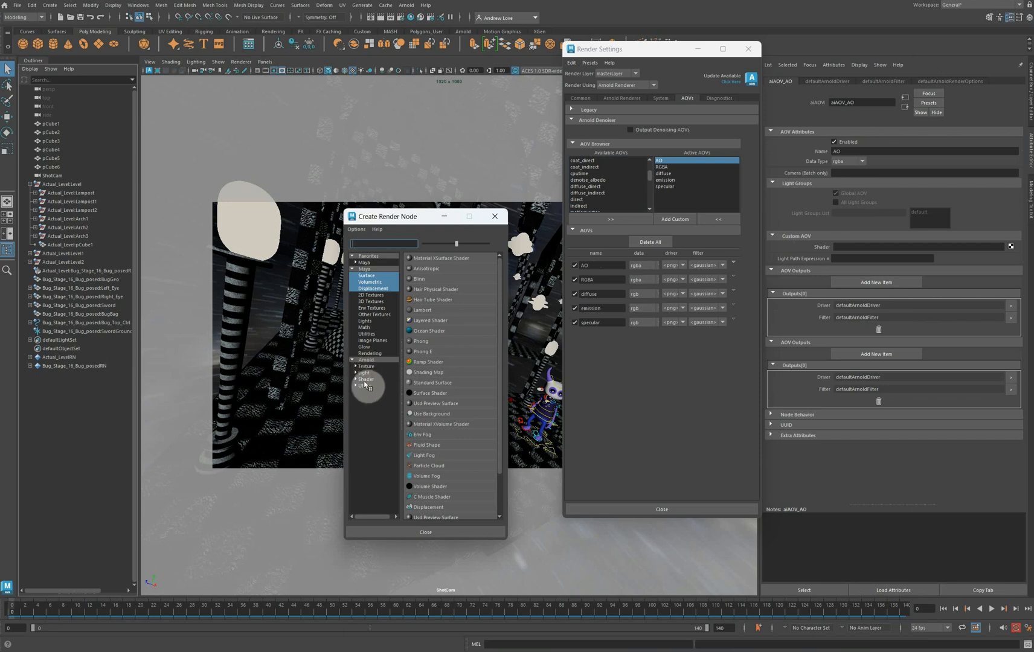
click(365, 379)
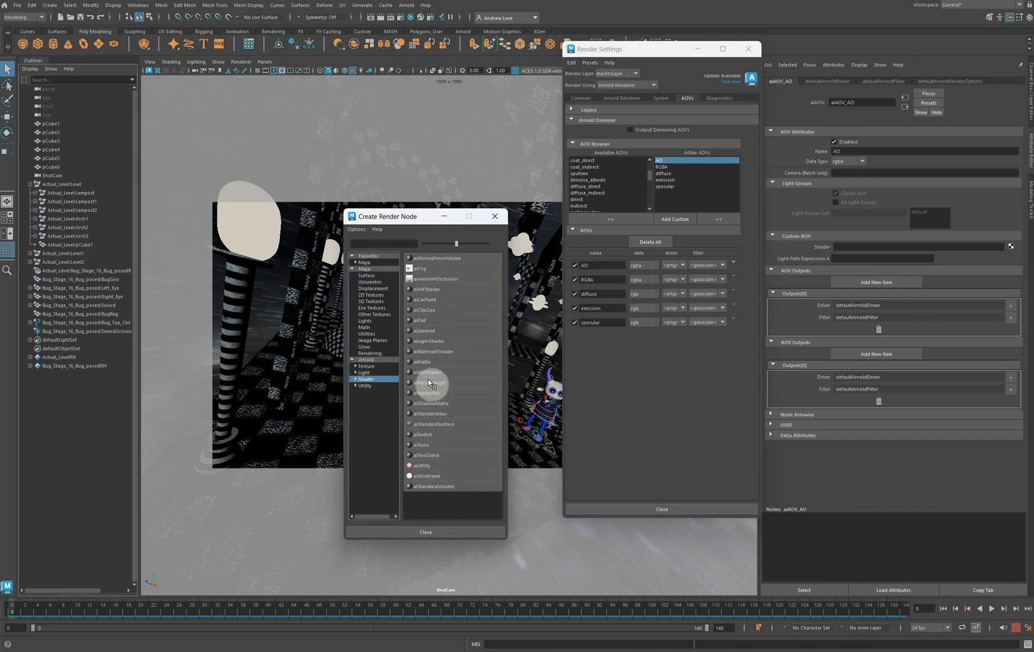
click(430, 281)
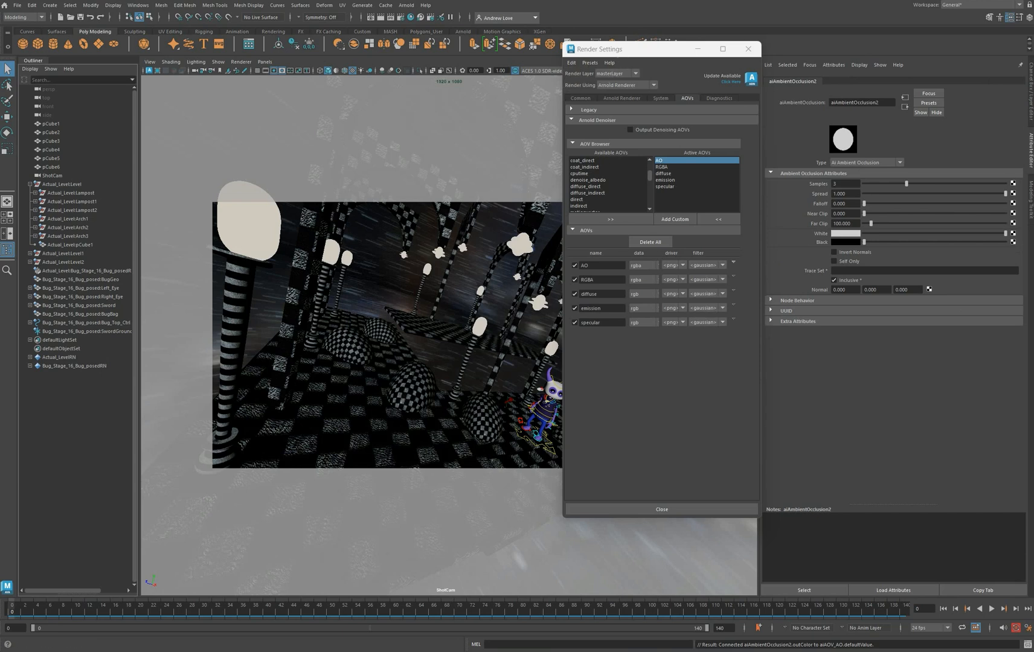
- Switch to File Explorer and review the Student directory and the Bug project's folders
drag(1033, 353, 742, 210)
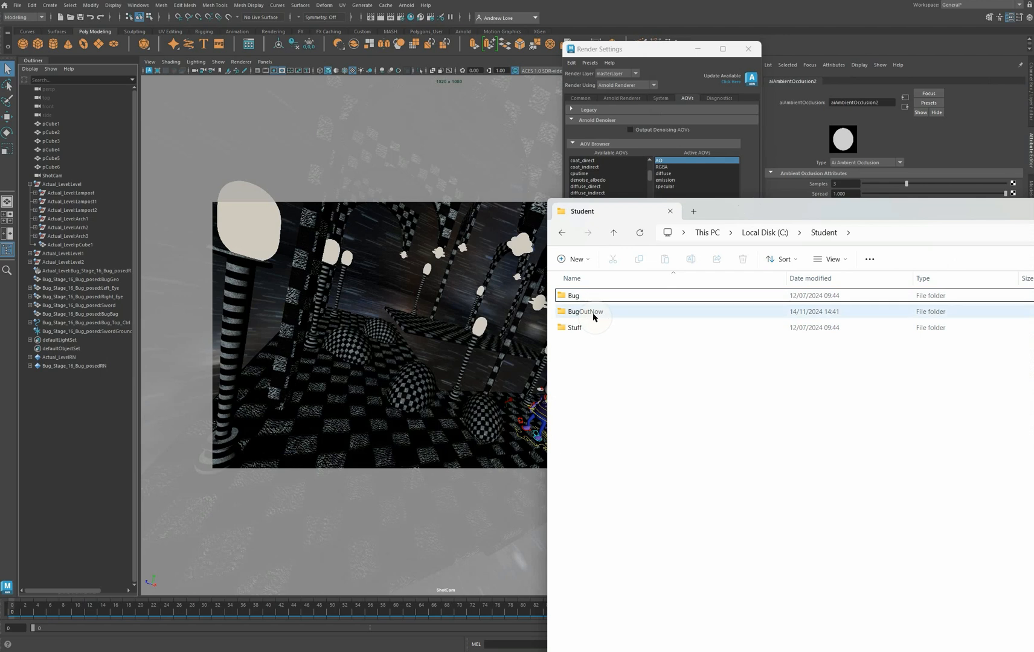
click(567, 295)
double_click(566, 297)
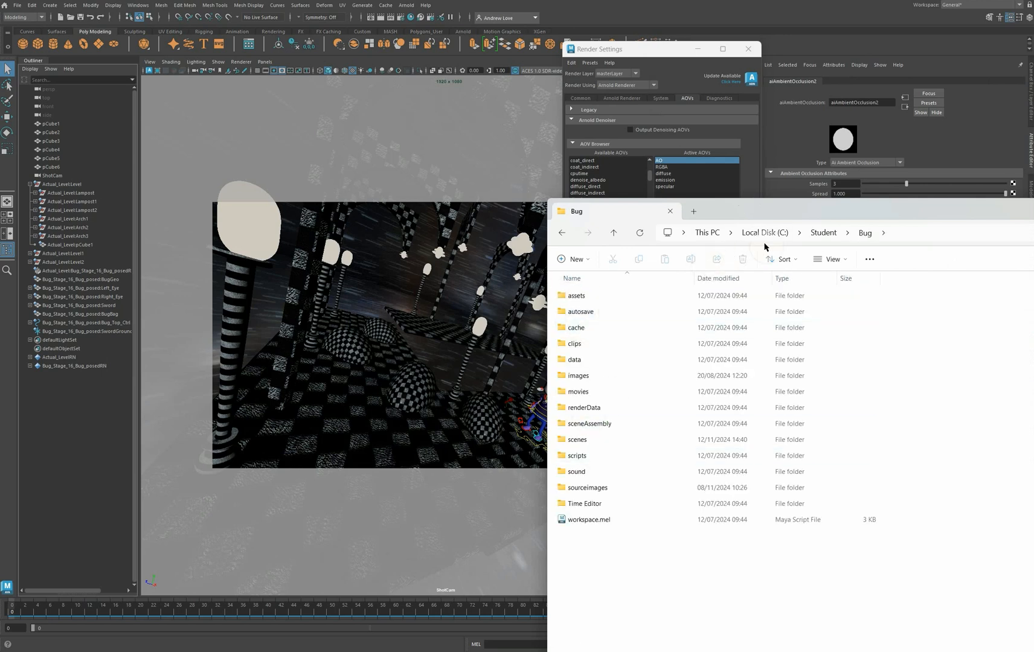
click(820, 234)
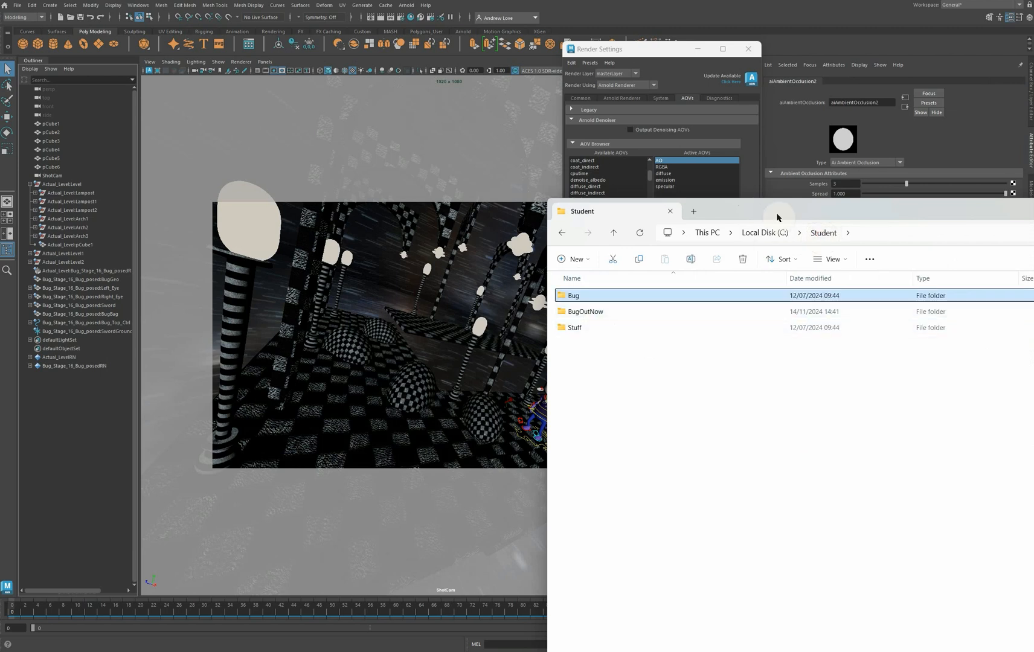
drag(777, 215, 1033, 215)
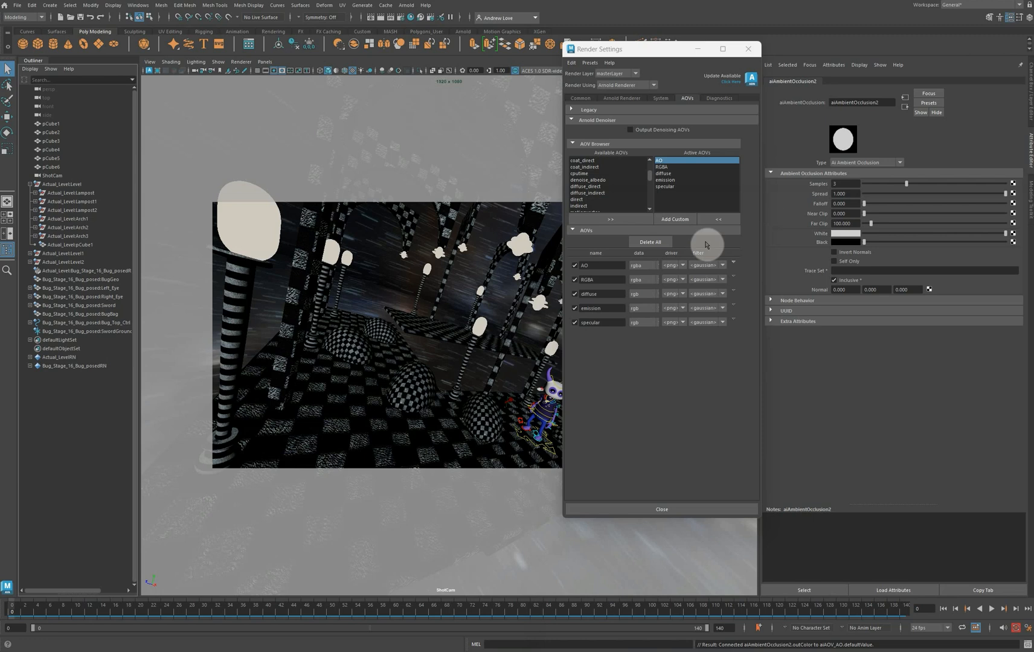
- Close the render settings, change the menu set to Rendering and show the Render Sequence options
click(748, 49)
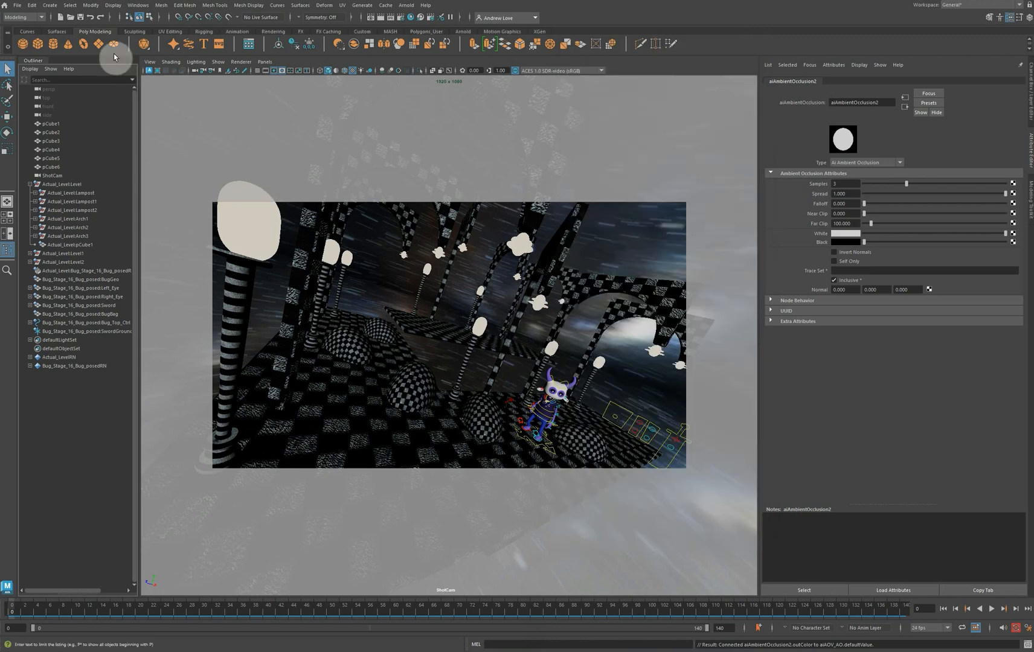
click(42, 18)
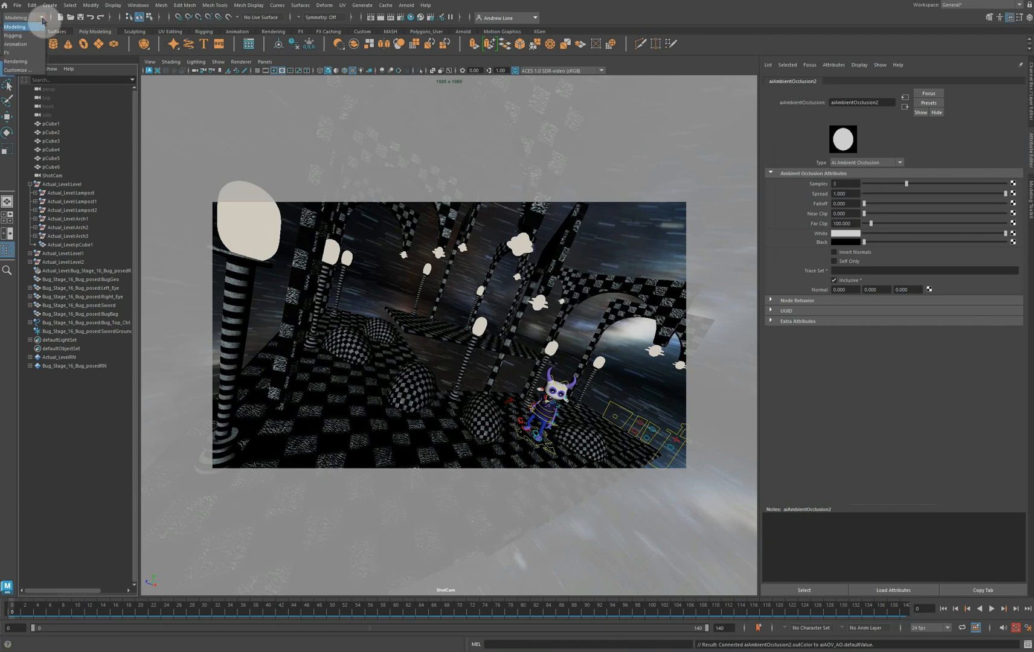
click(25, 61)
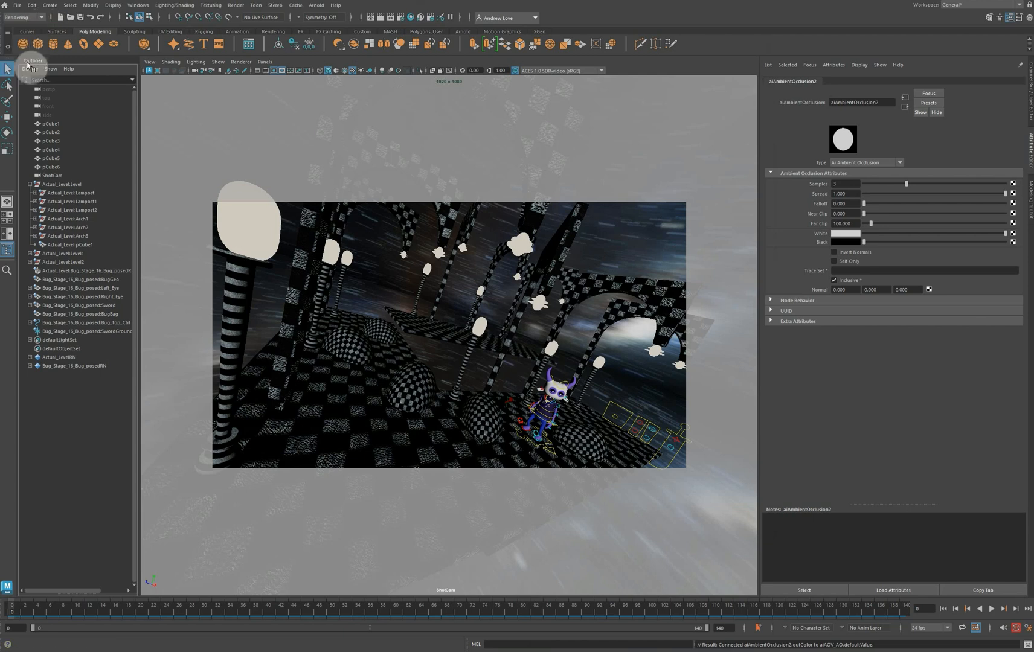
click(237, 7)
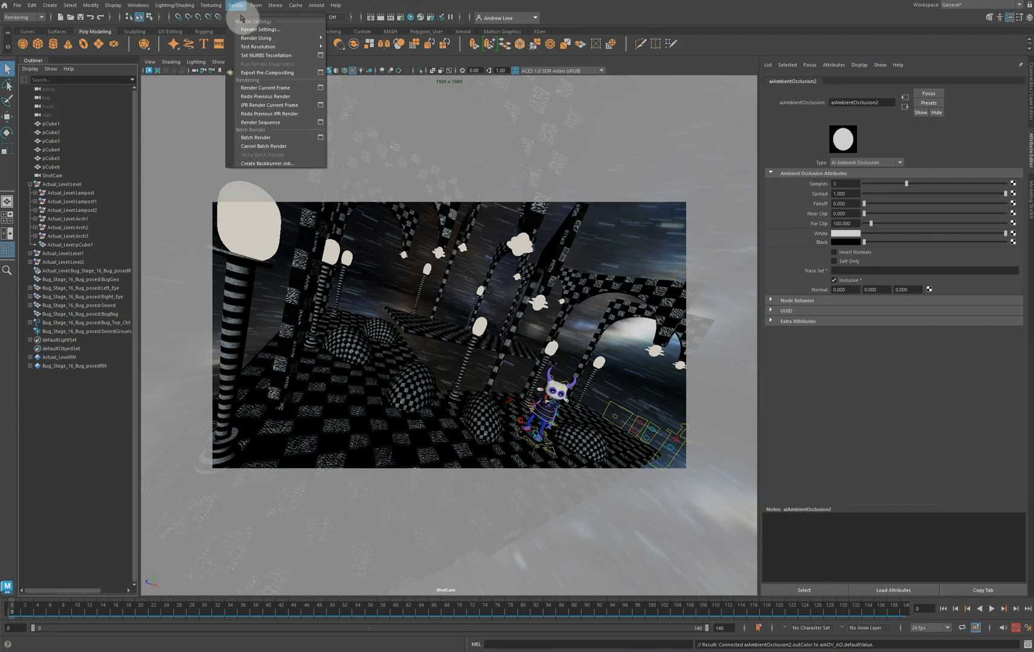
click(321, 124)
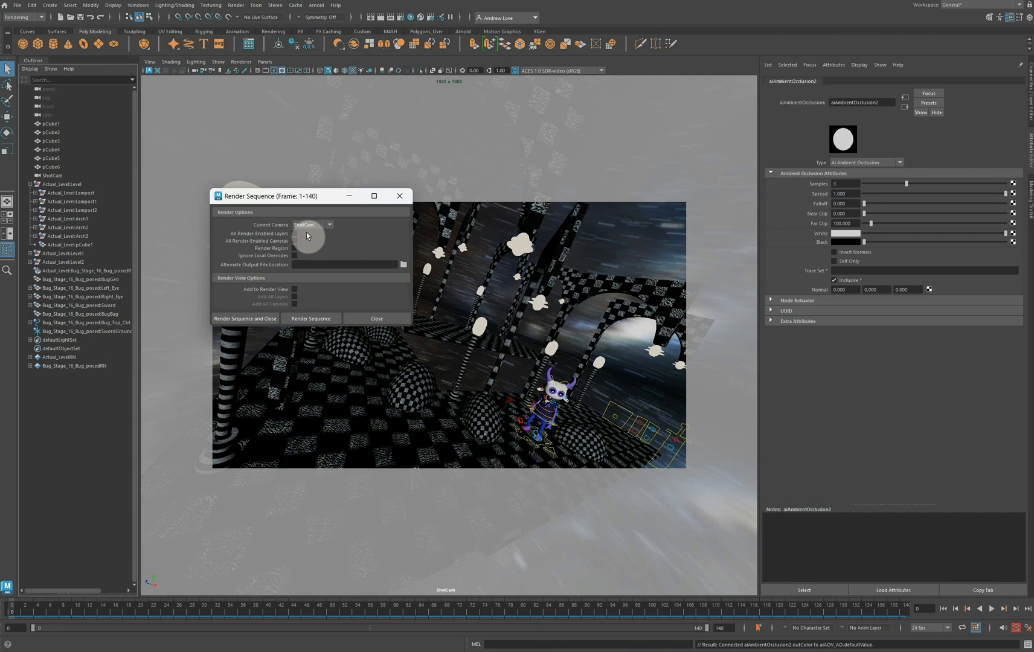
- Set the alternate output file location to C:/Student/BugOutNow and start rendering the sequence from ShotCam
click(404, 266)
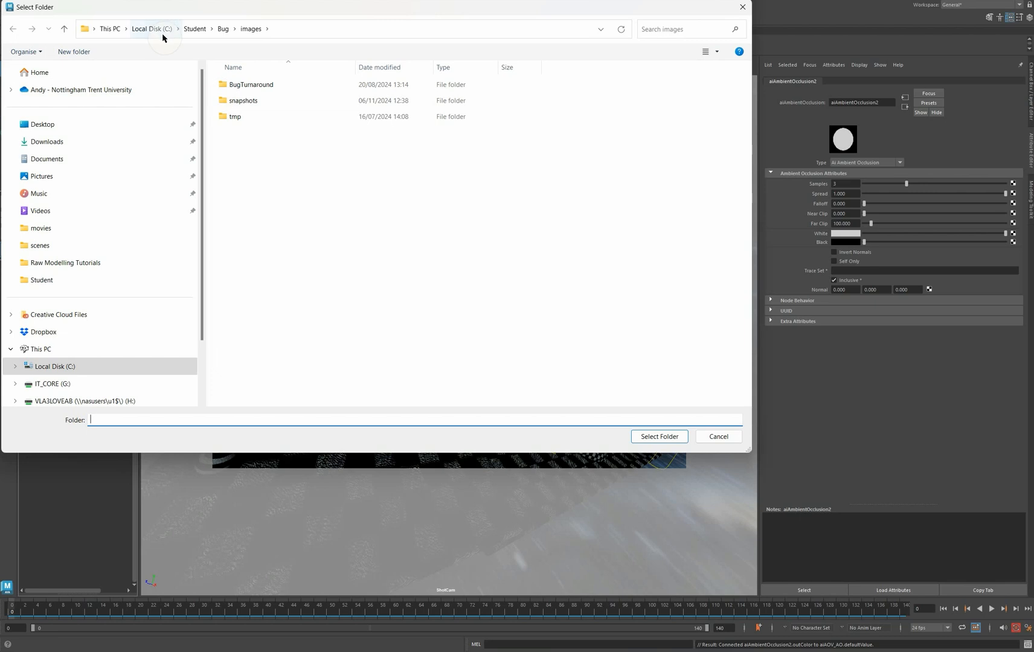
click(222, 28)
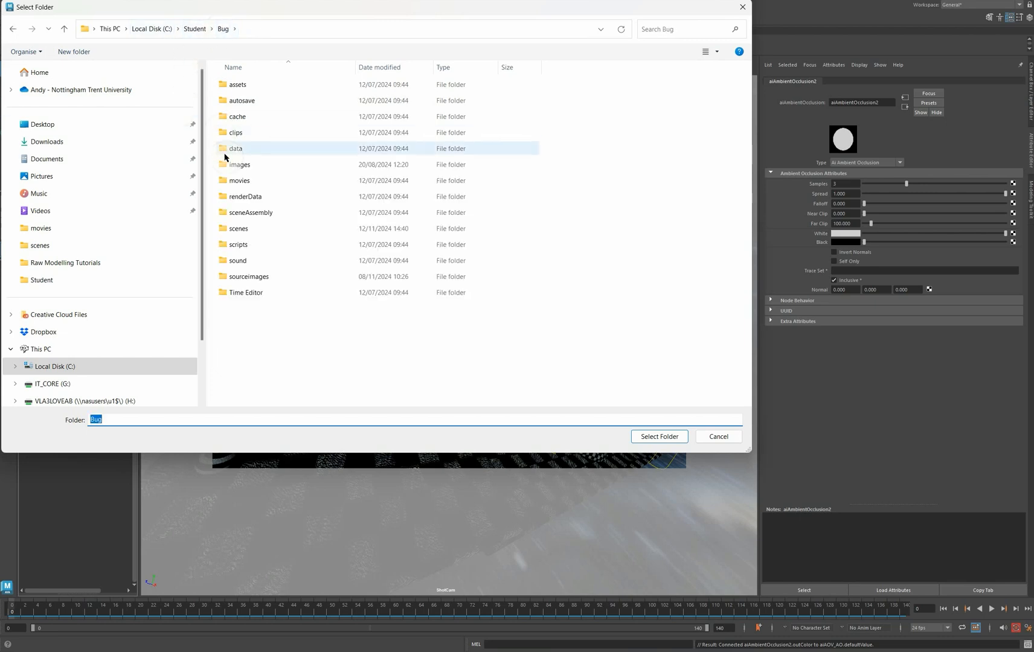
click(202, 28)
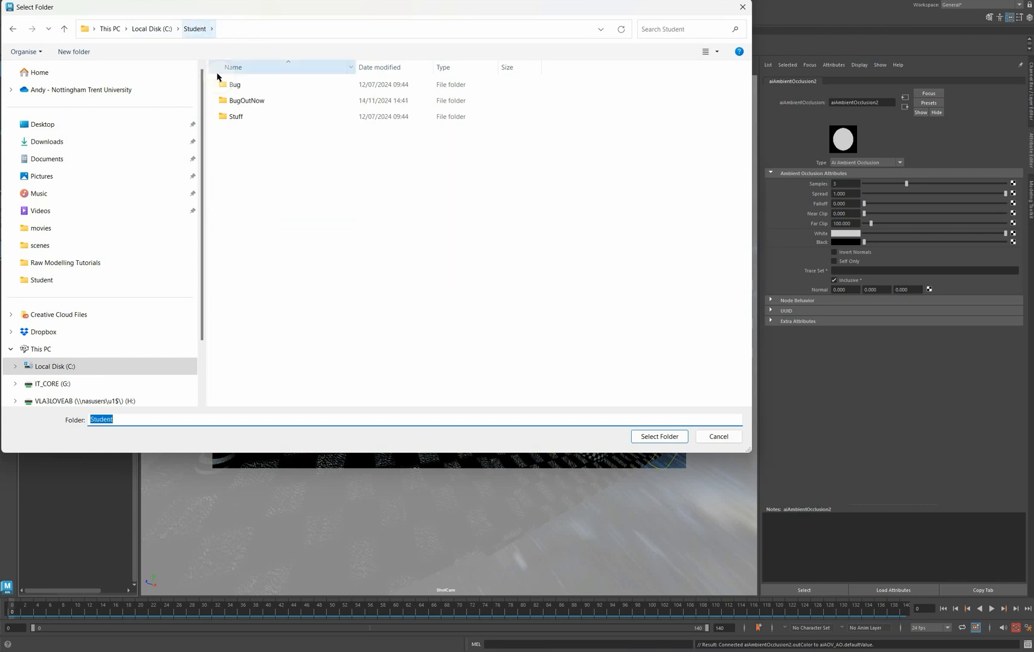
click(238, 99)
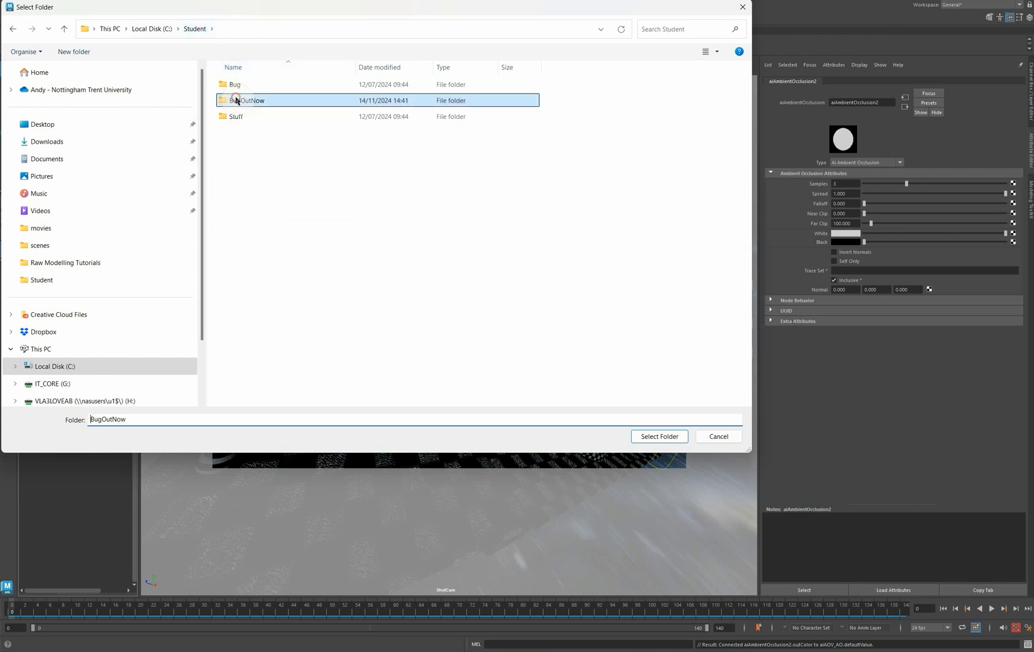
click(670, 436)
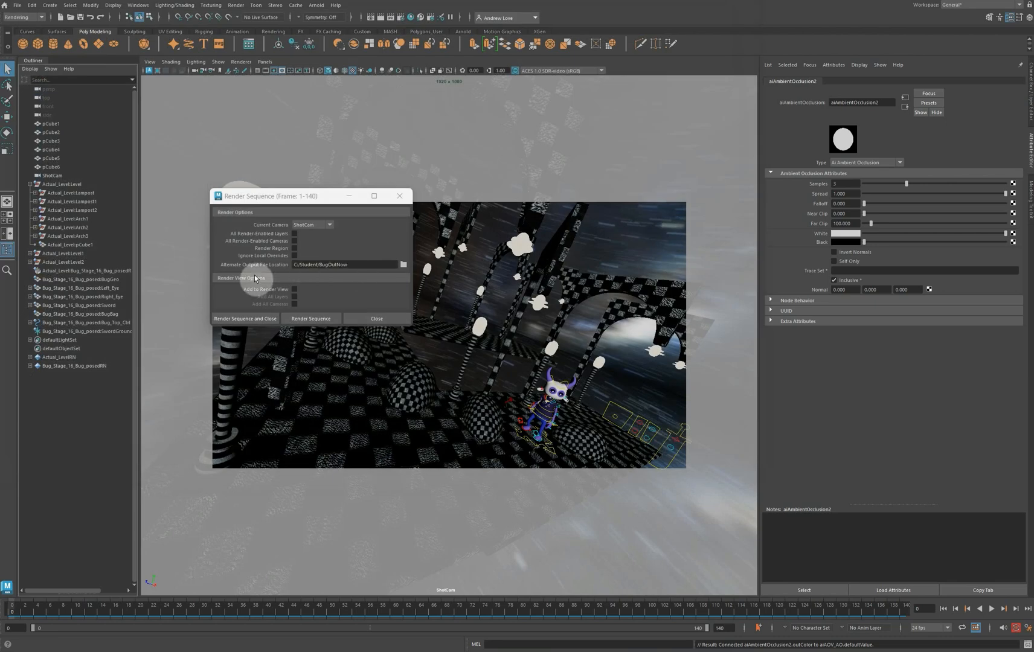
click(307, 320)
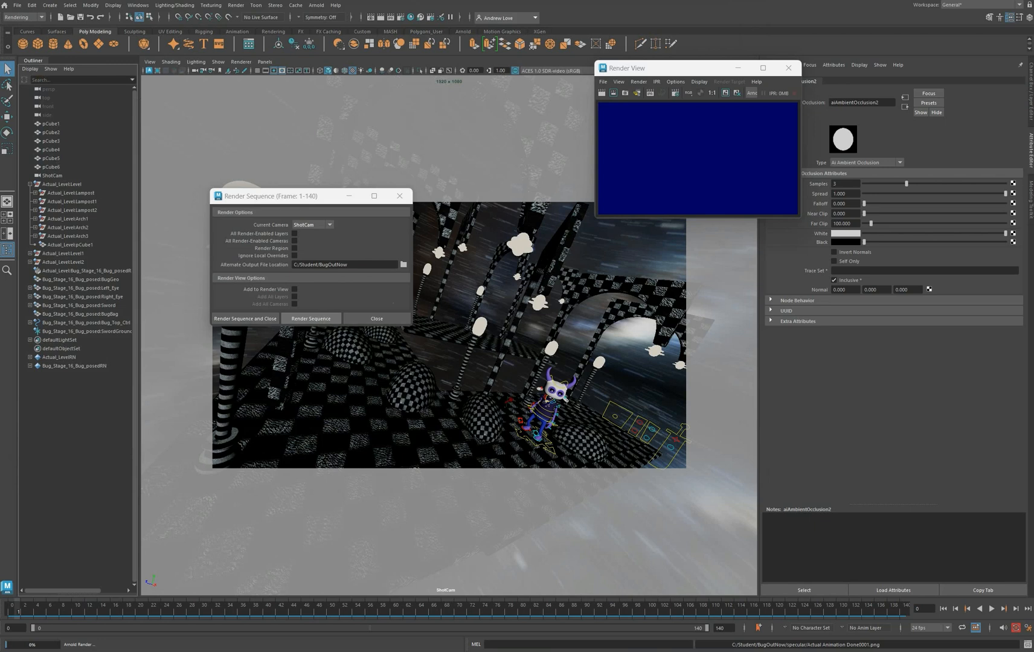
- Switch to File Explorer and check the BugOutNow pass folders and the first frame in beauty
drag(1033, 278, 568, 183)
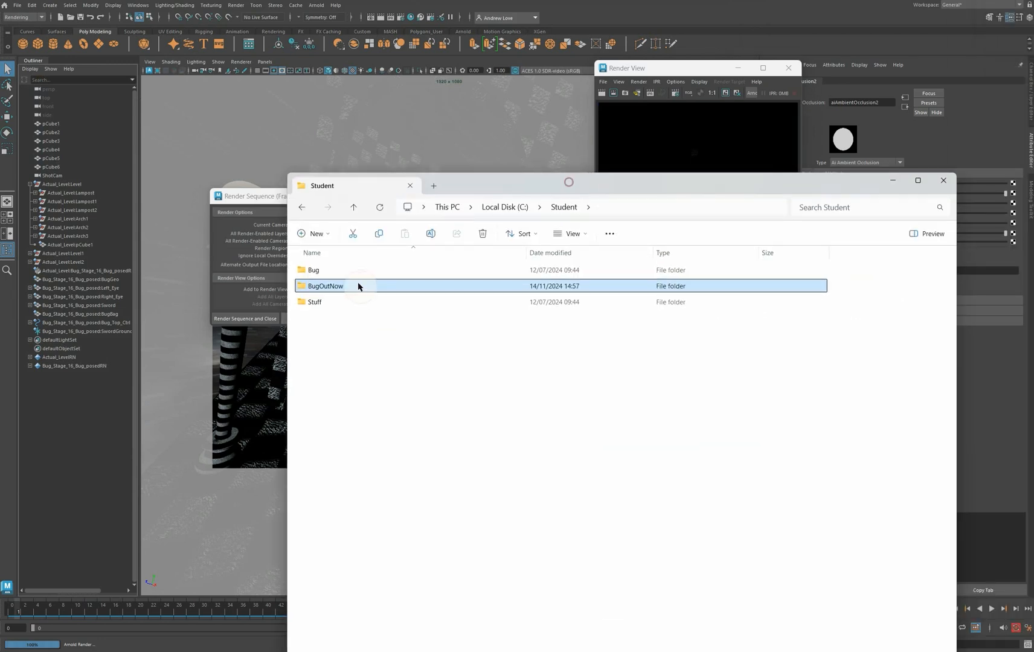
double_click(303, 288)
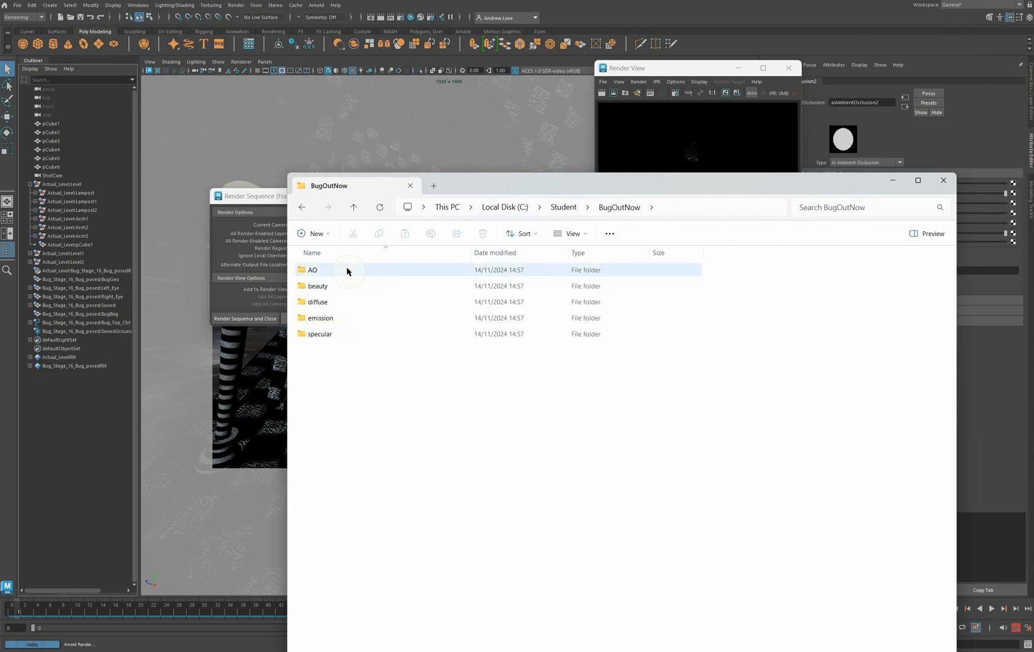
click(349, 300)
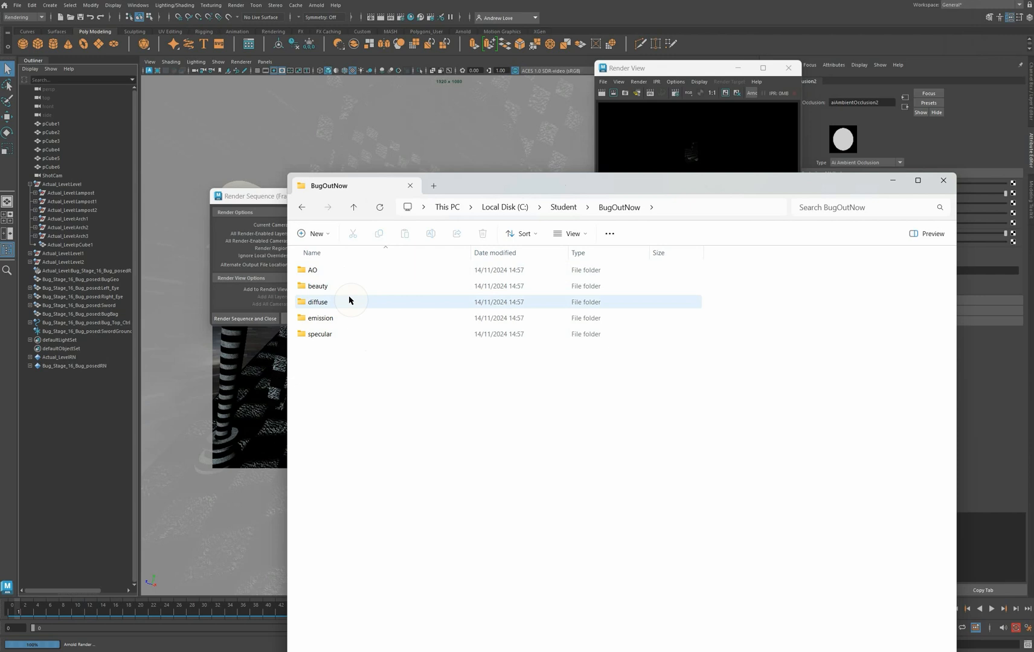
double_click(303, 287)
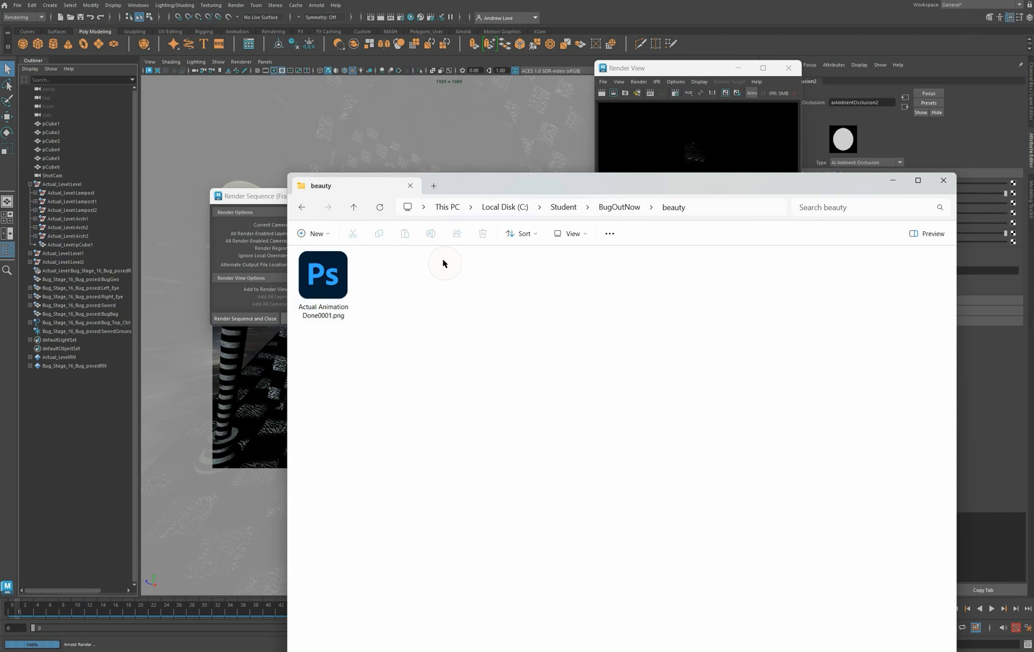
click(942, 181)
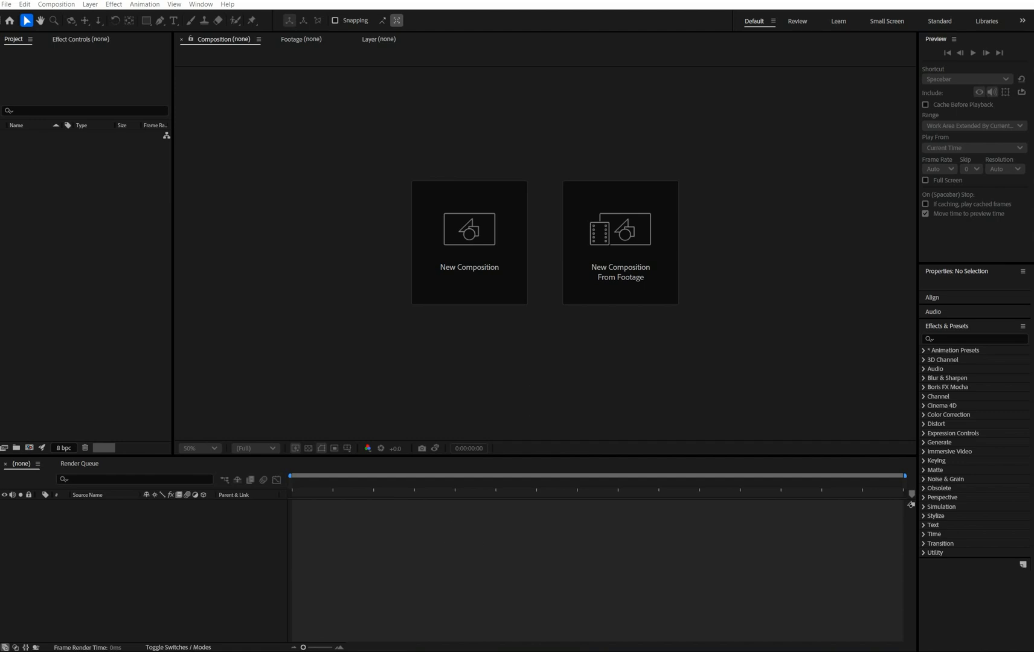
- From After Effects, switch to File Explorer and examine the rendered frames in the beauty, AO, diffuse, emission and specular folders
click(308, 651)
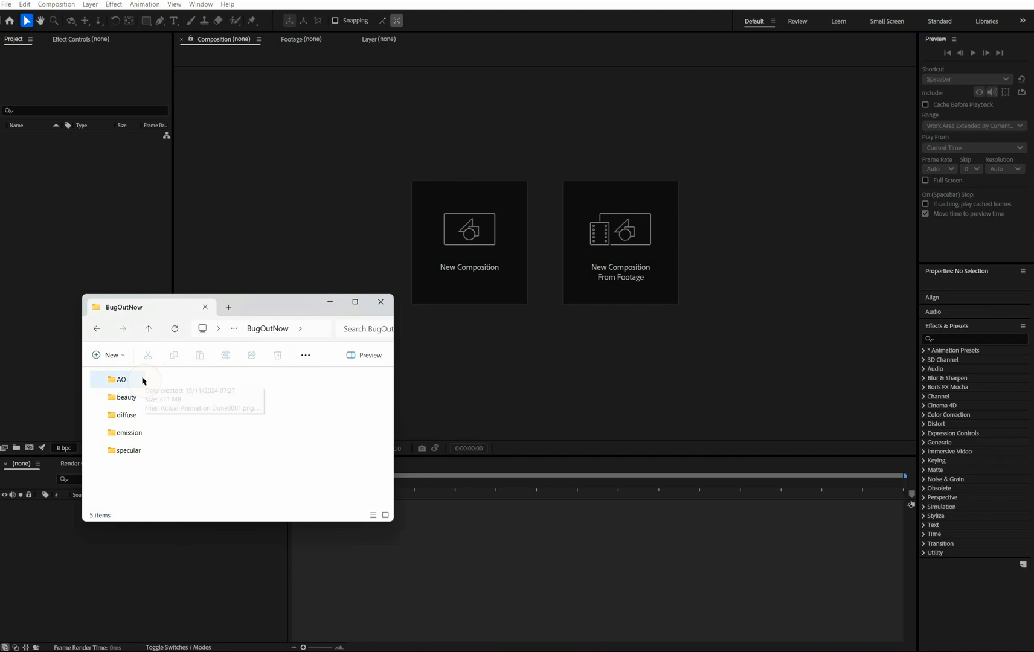
double_click(127, 397)
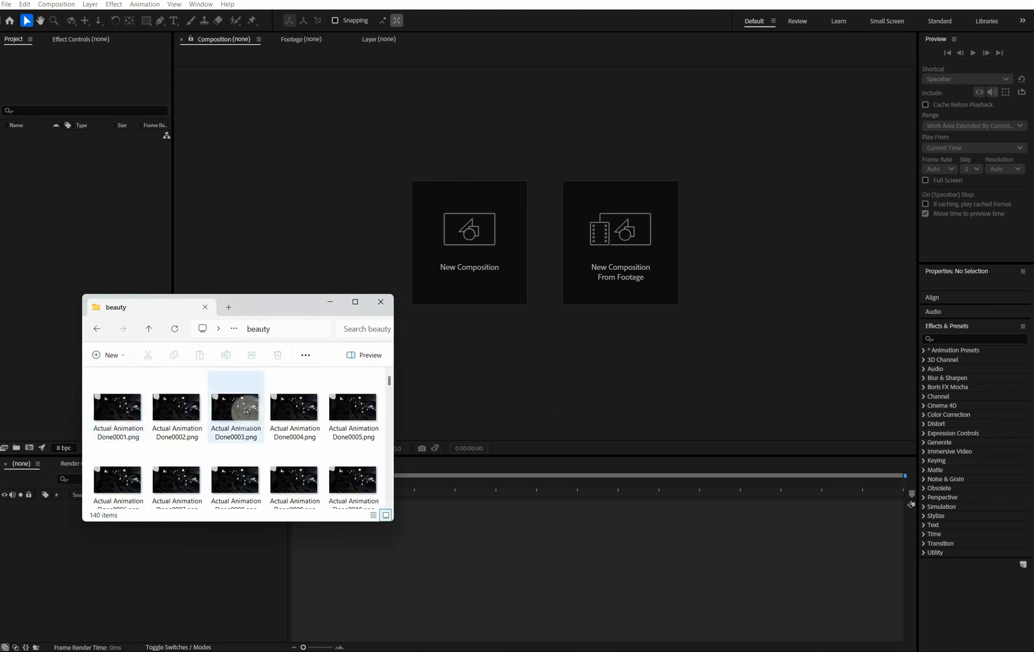
click(148, 329)
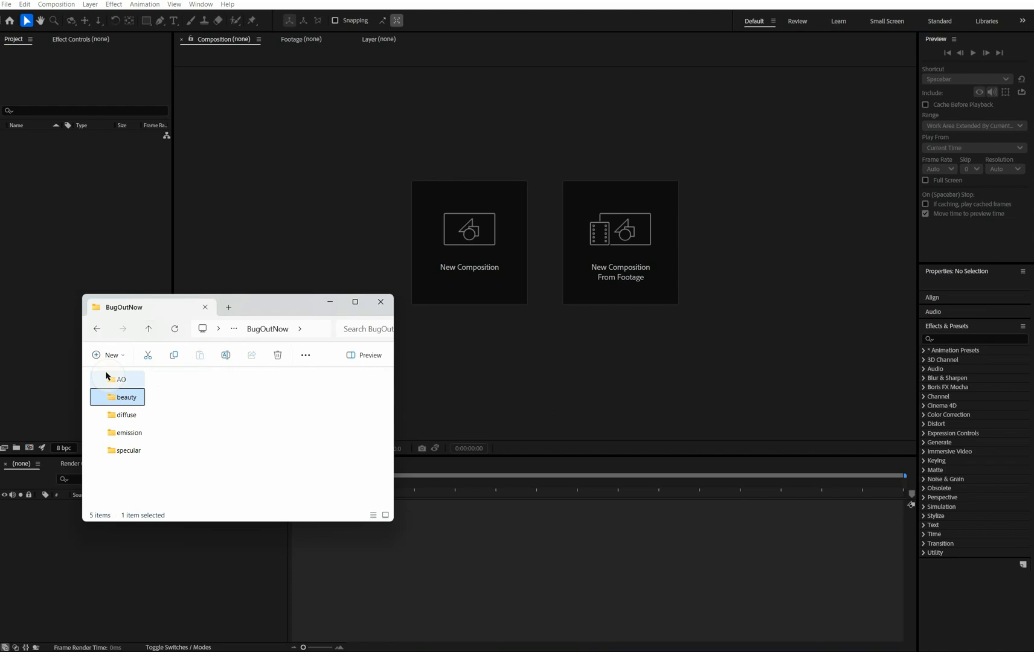
double_click(111, 380)
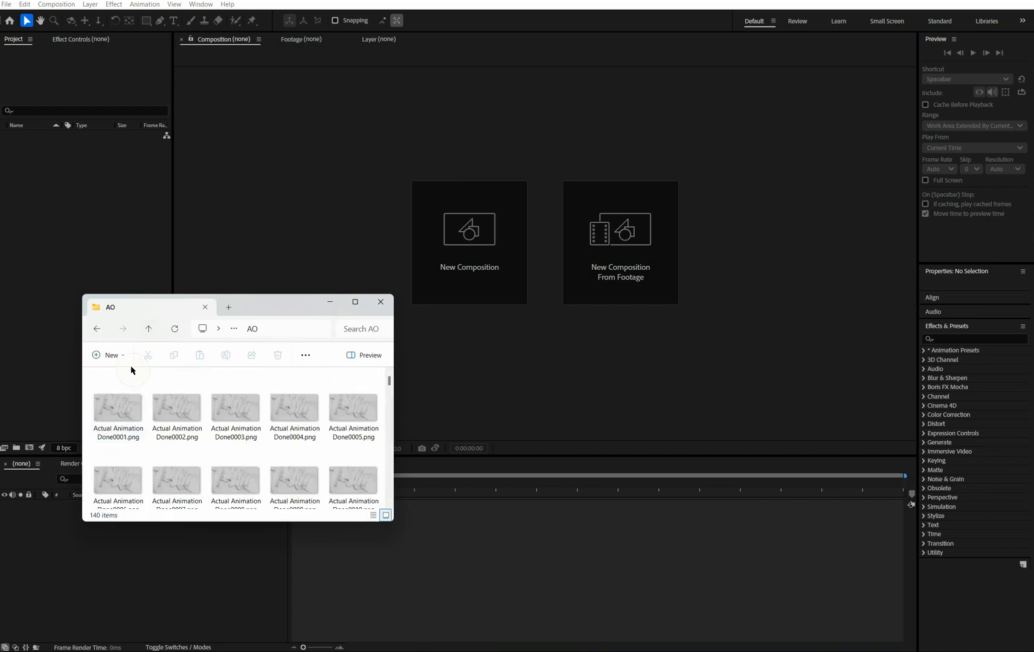
click(148, 329)
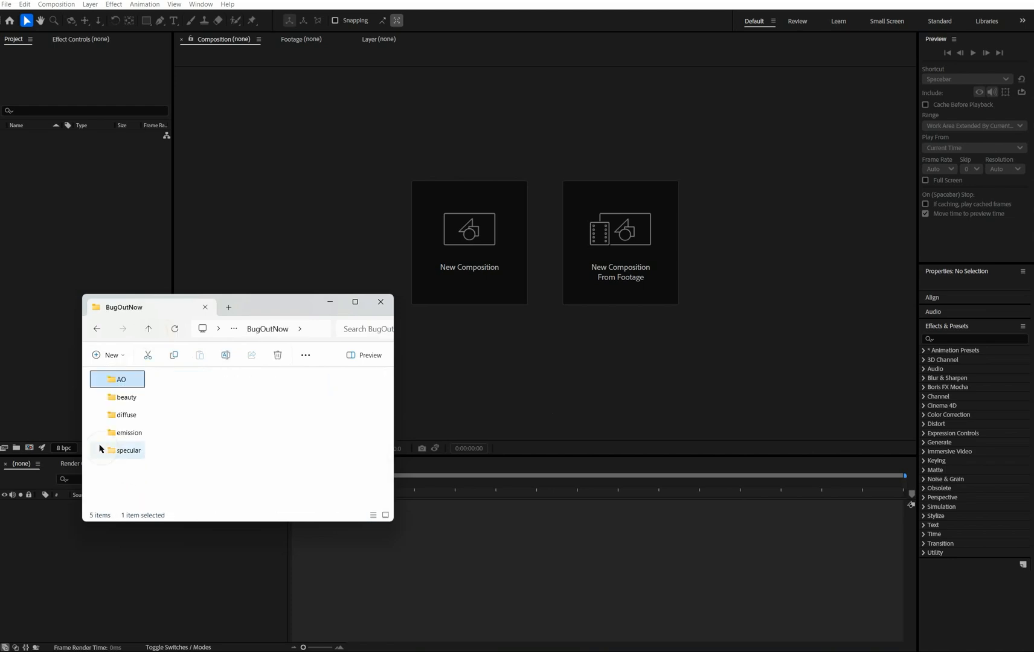
double_click(124, 398)
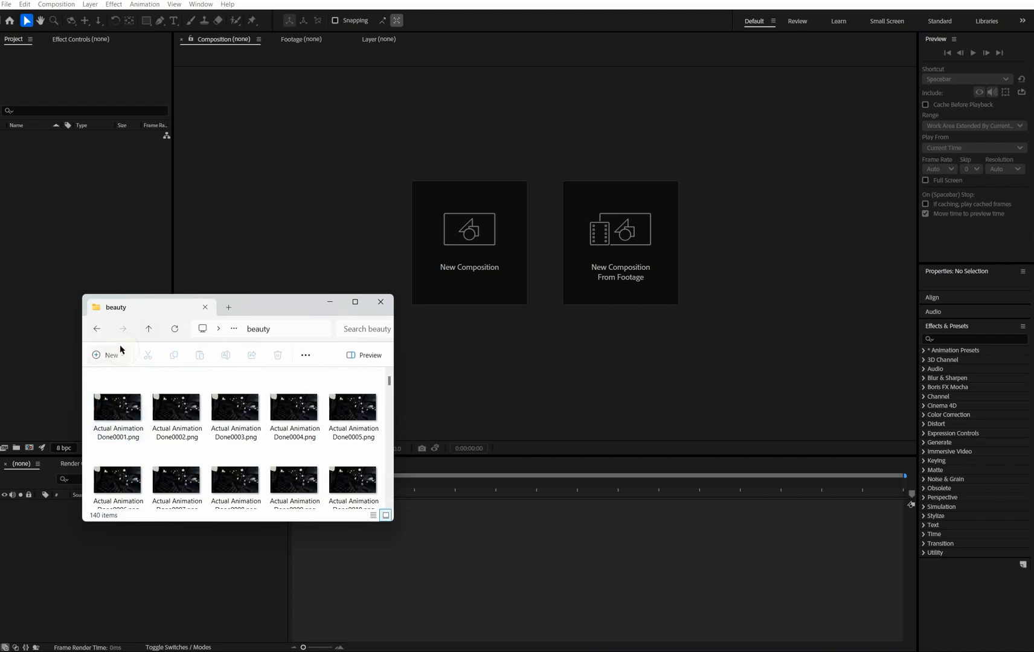
click(149, 329)
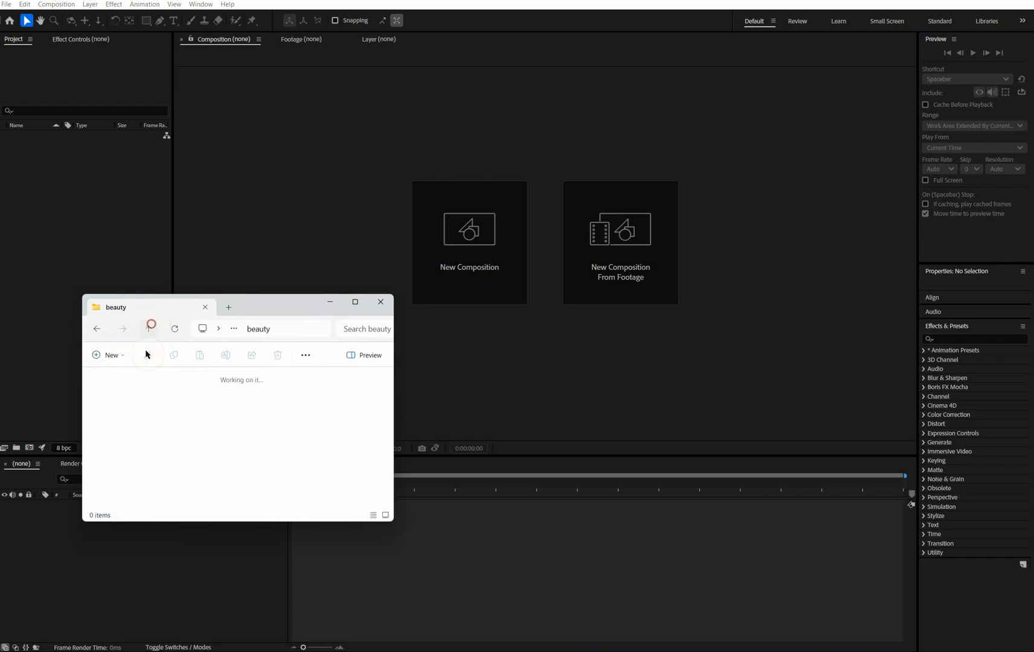
click(122, 417)
double_click(122, 420)
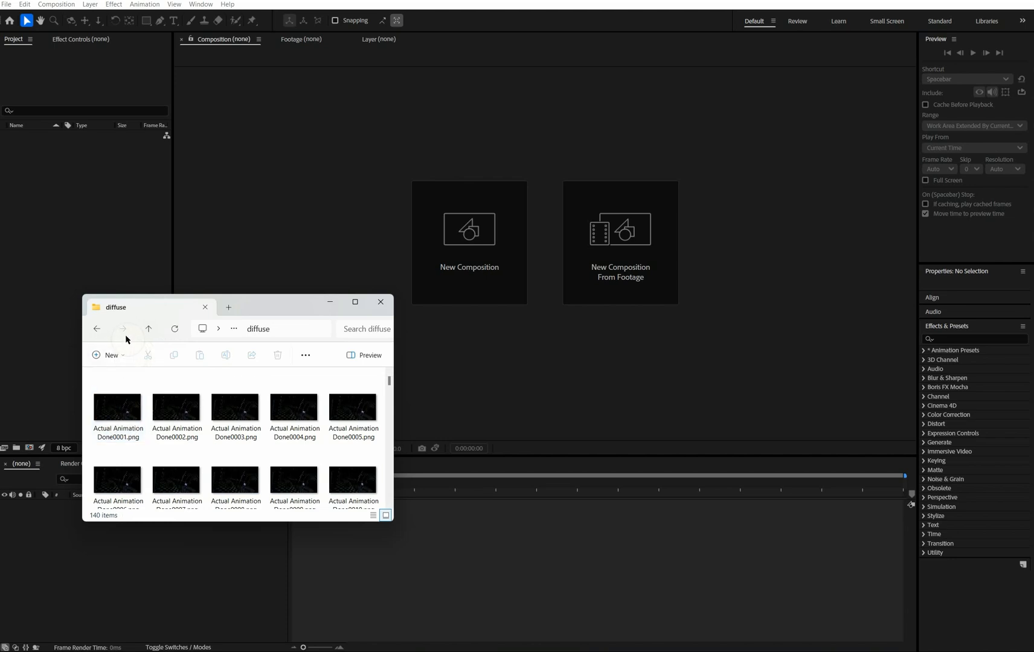
click(148, 329)
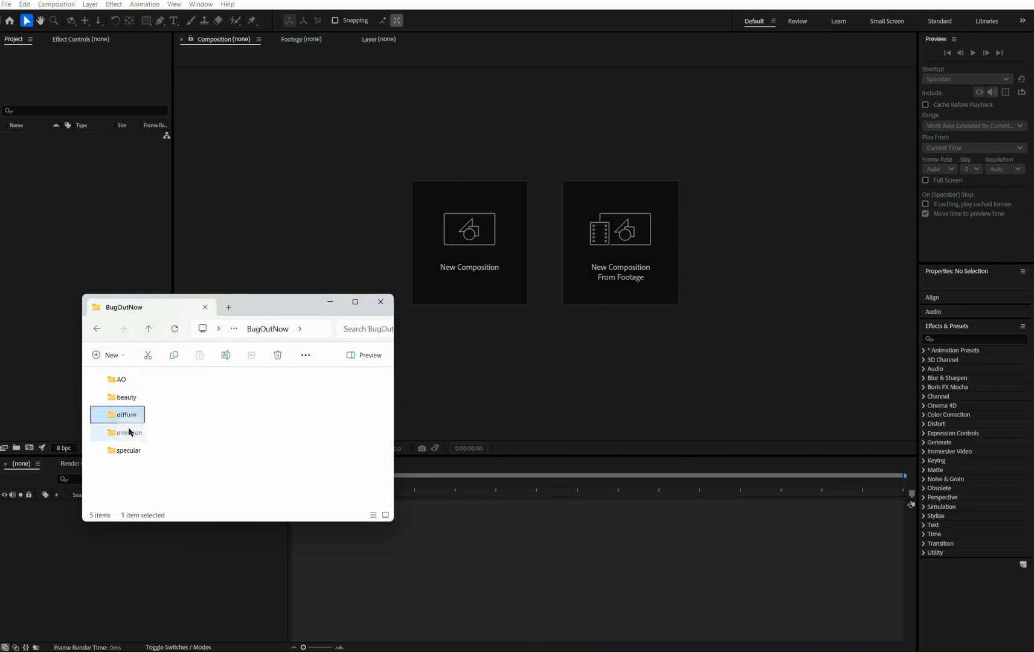
double_click(129, 433)
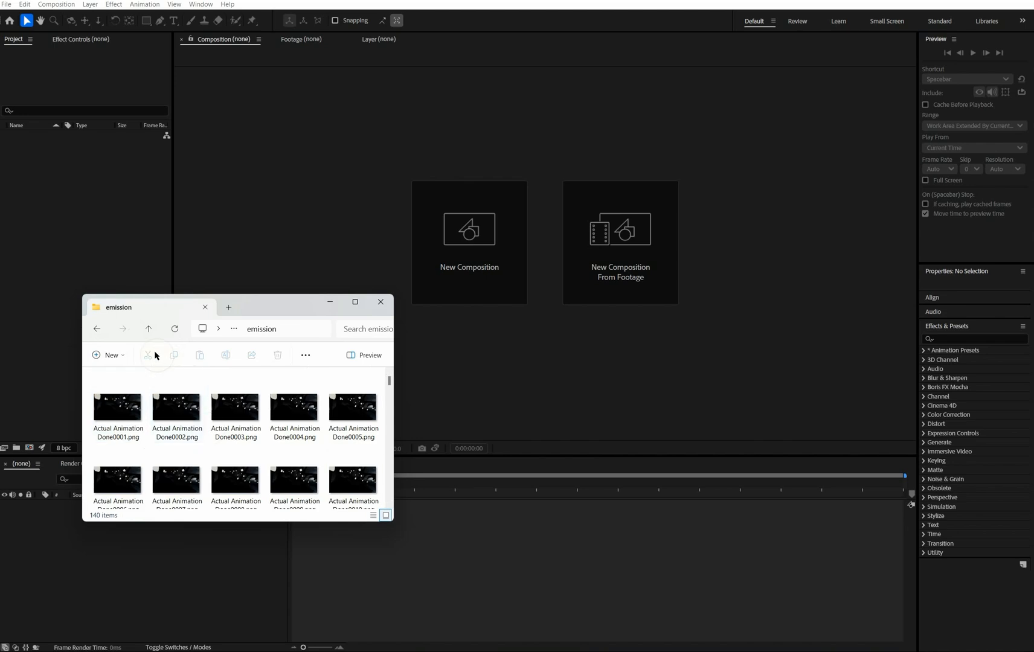
click(149, 329)
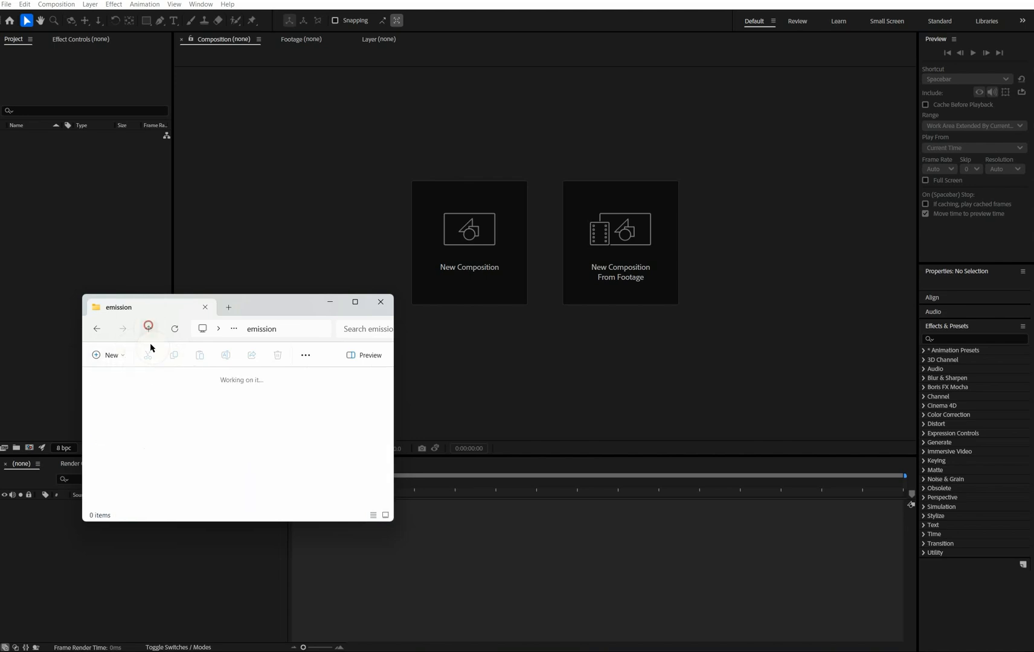
double_click(122, 458)
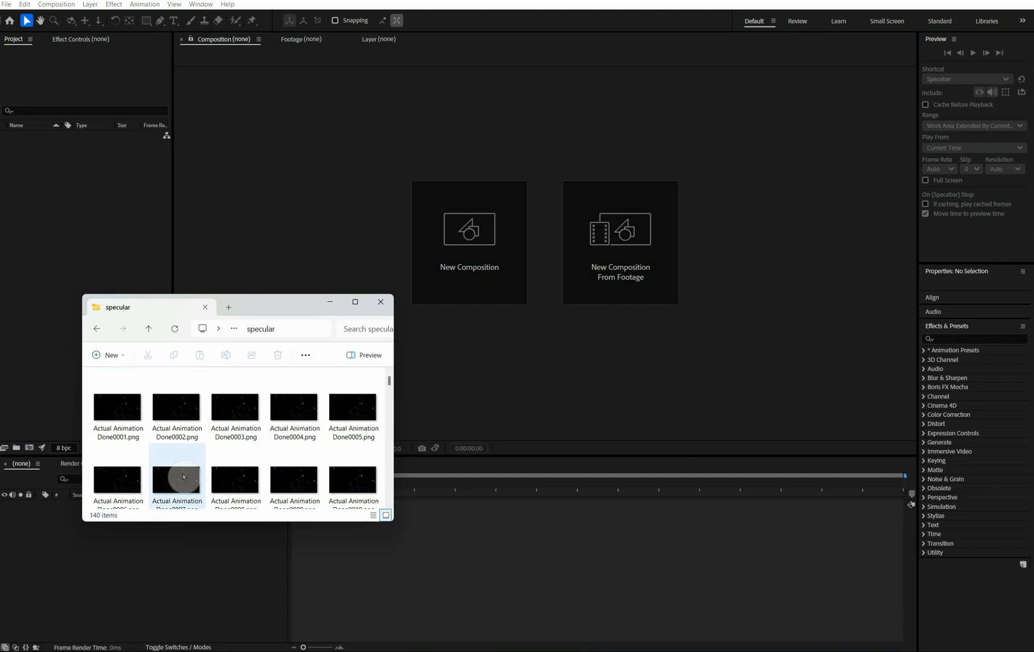
- Look through the remaining frames in the specular folder and close File Explorer to return to After Effects
scroll(189, 472, down, 6)
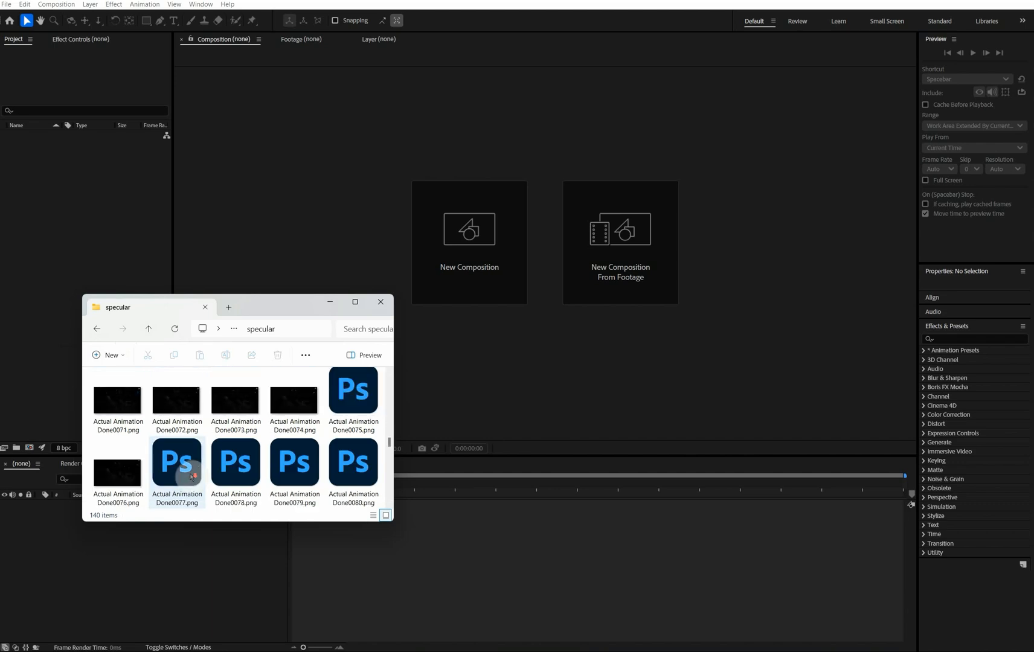
scroll(223, 476, down, 2)
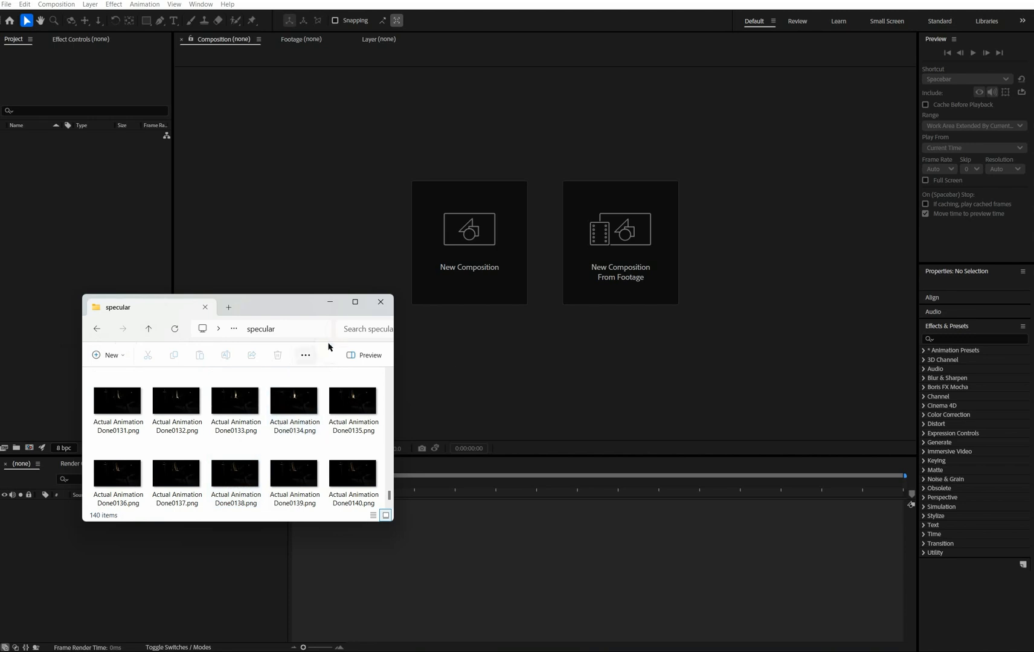
click(380, 302)
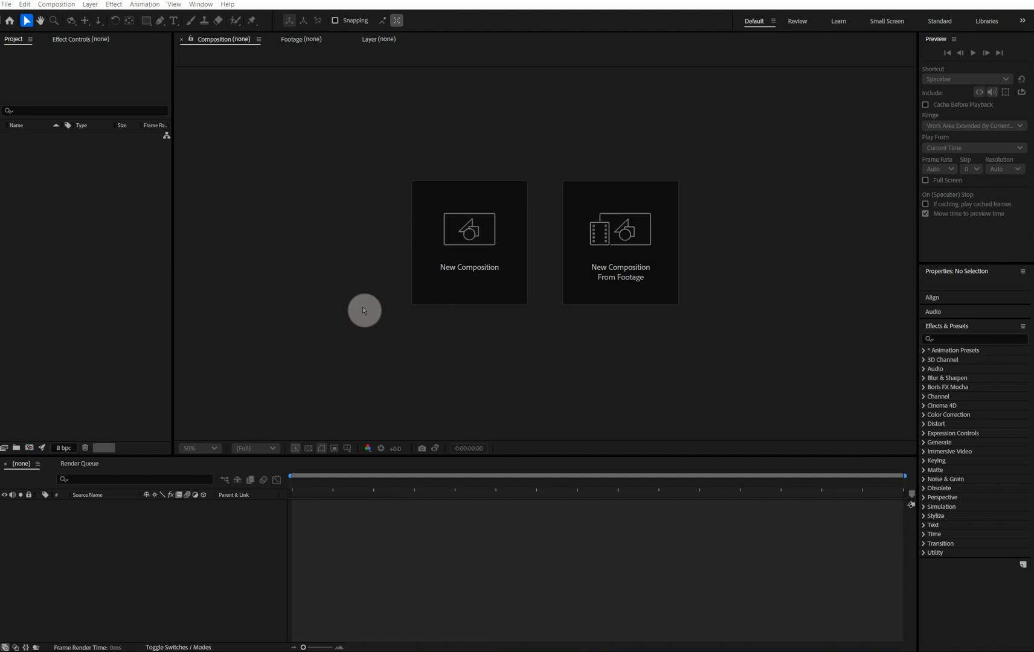
- Import the beauty pass from BugOutNow/beauty as a PNG sequence, starting from Actual Animation Done0001.png
click(9, 5)
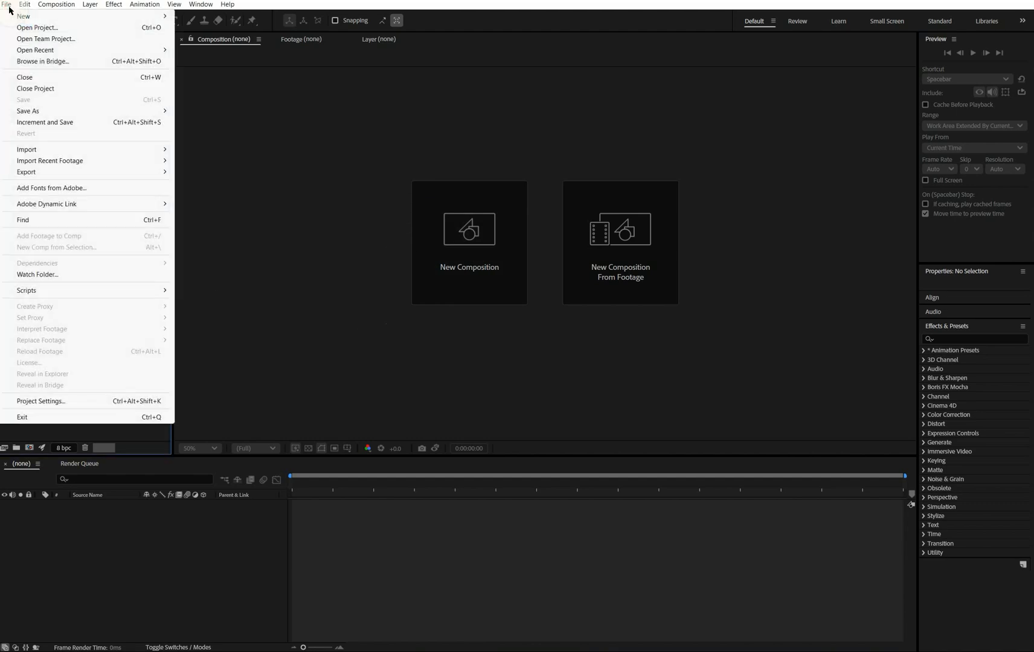
mouse_move(63, 155)
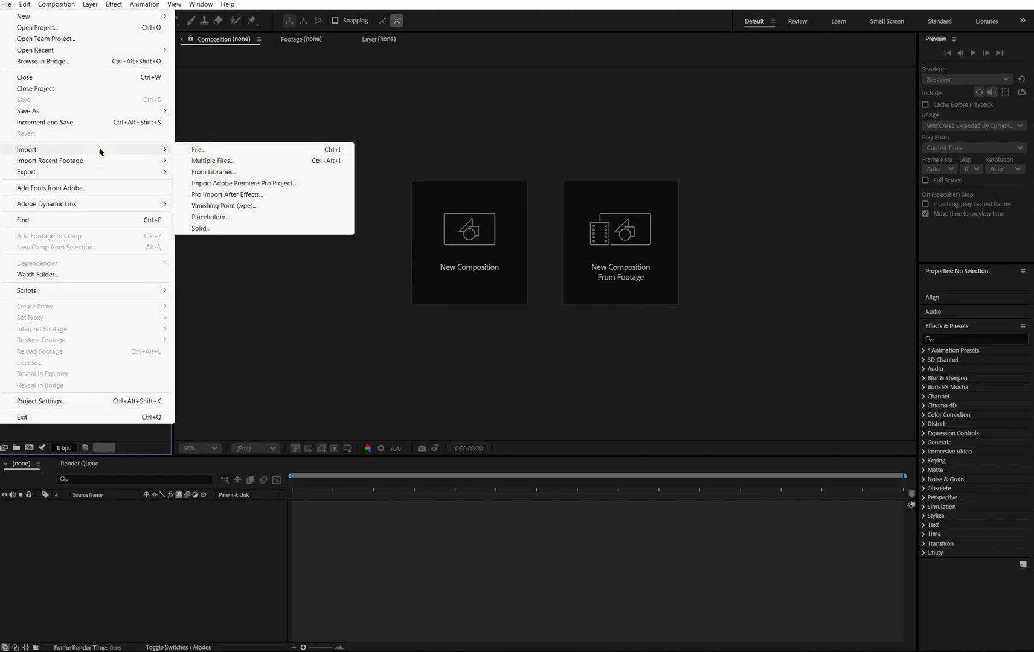
click(208, 154)
double_click(232, 111)
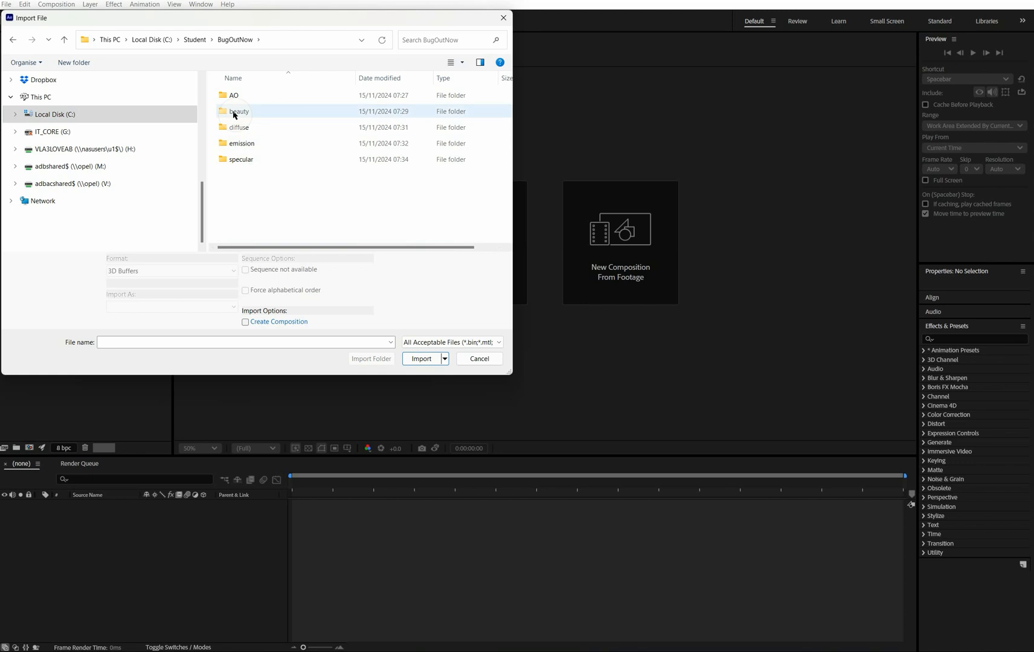
double_click(234, 113)
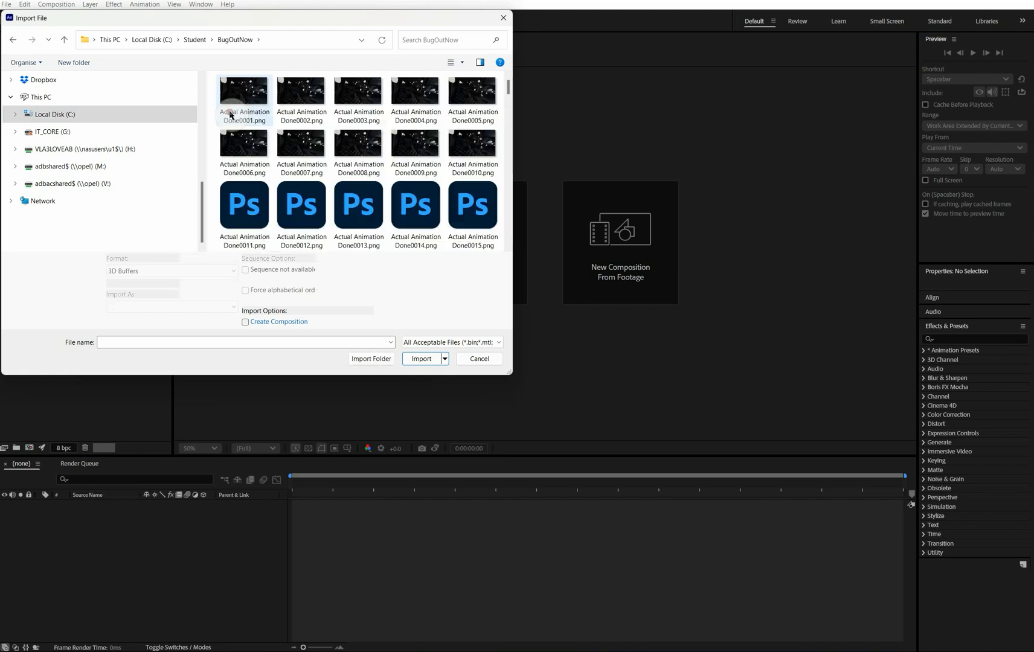
click(241, 95)
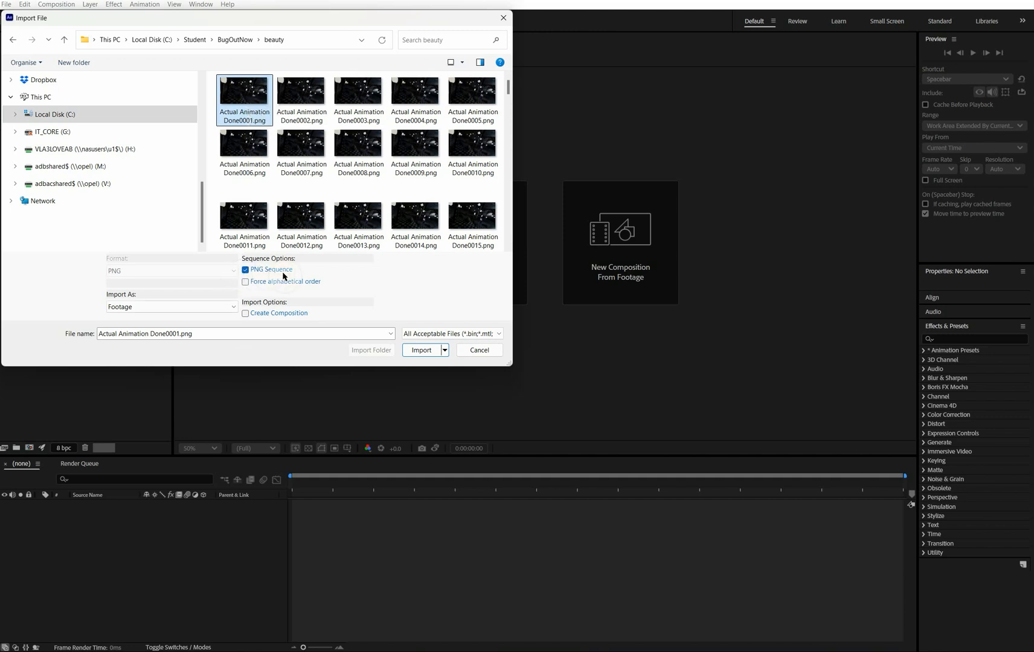
click(415, 351)
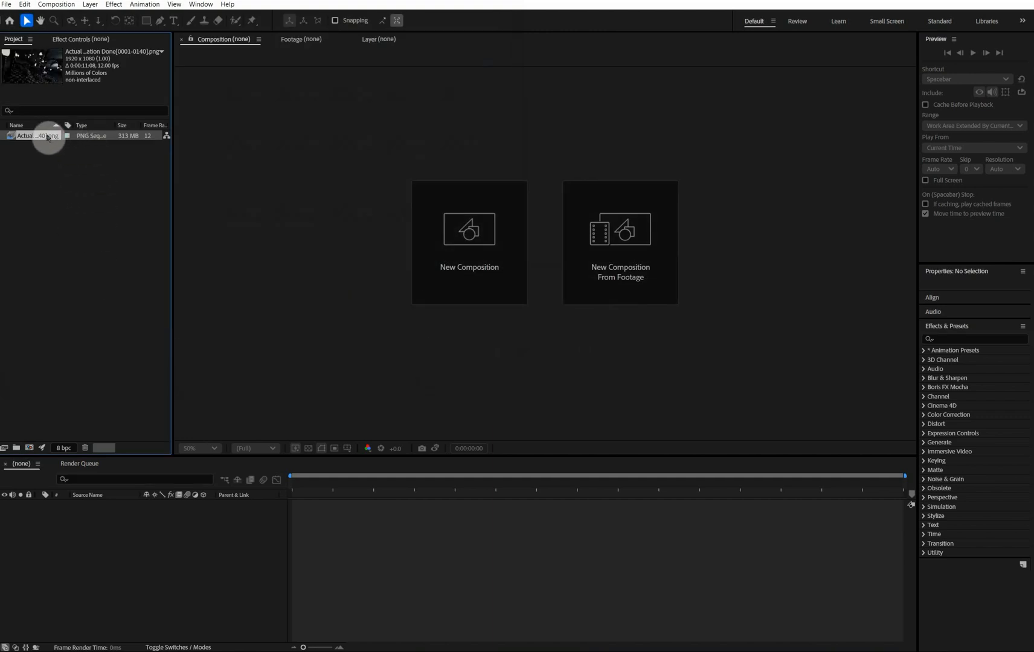
- Rename the imported beauty sequence as RGBA in the project
click(46, 135)
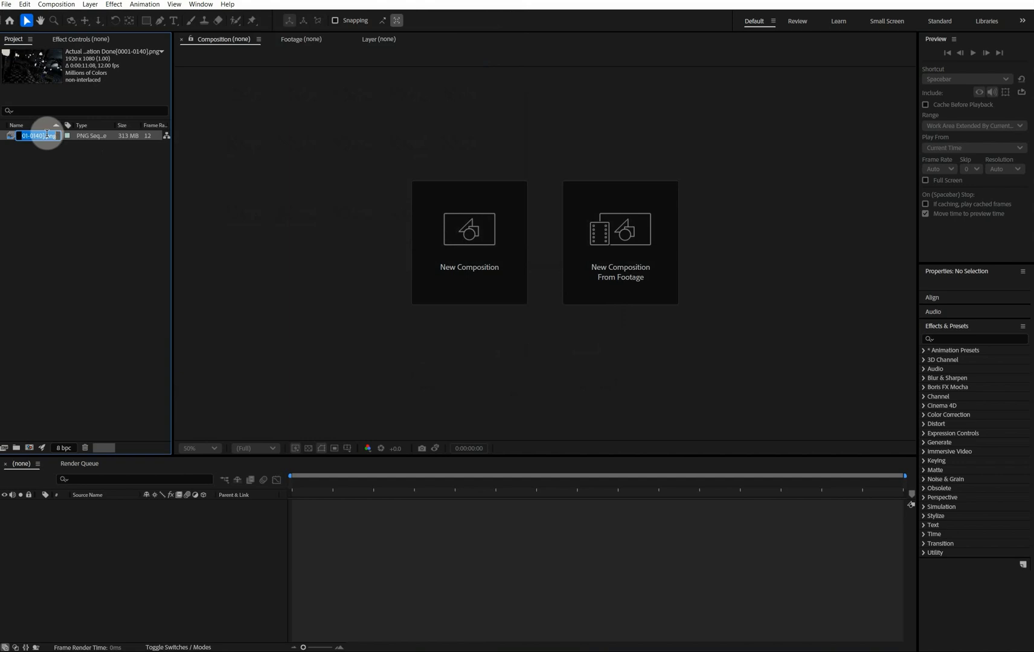
text(RGB)
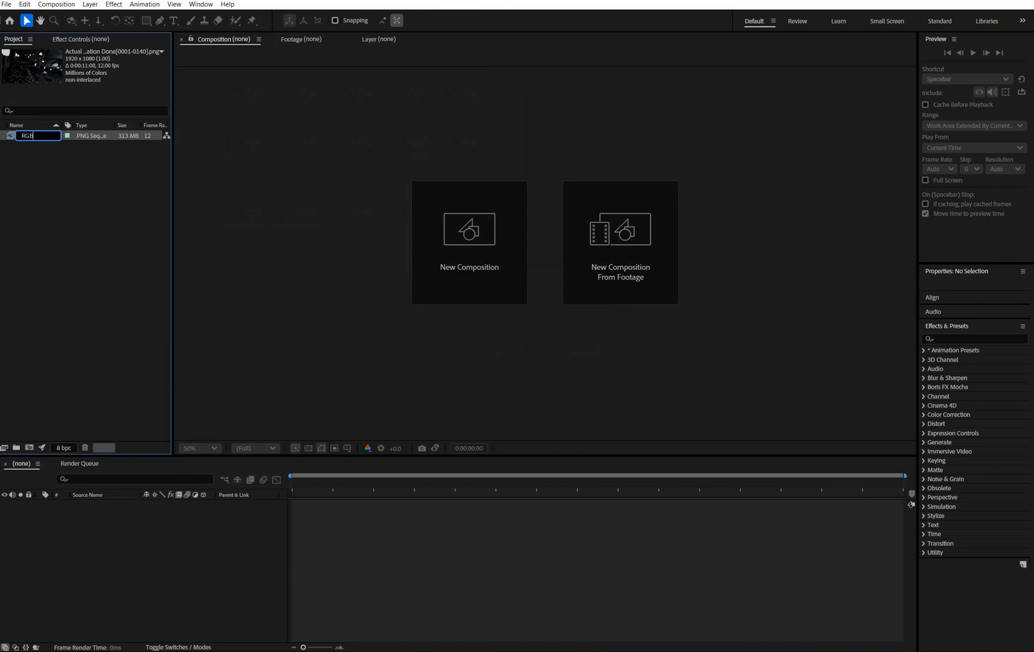
text(A)
key(Return)
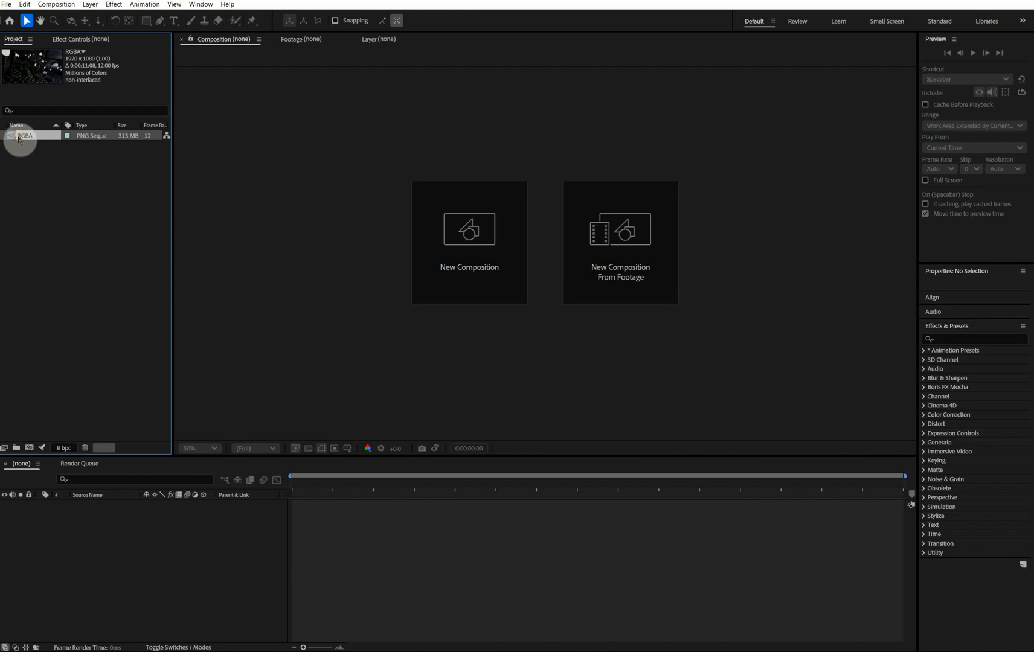
- Create a new composition from the RGBA sequence and set the viewer magnification to Fit
drag(19, 140, 31, 450)
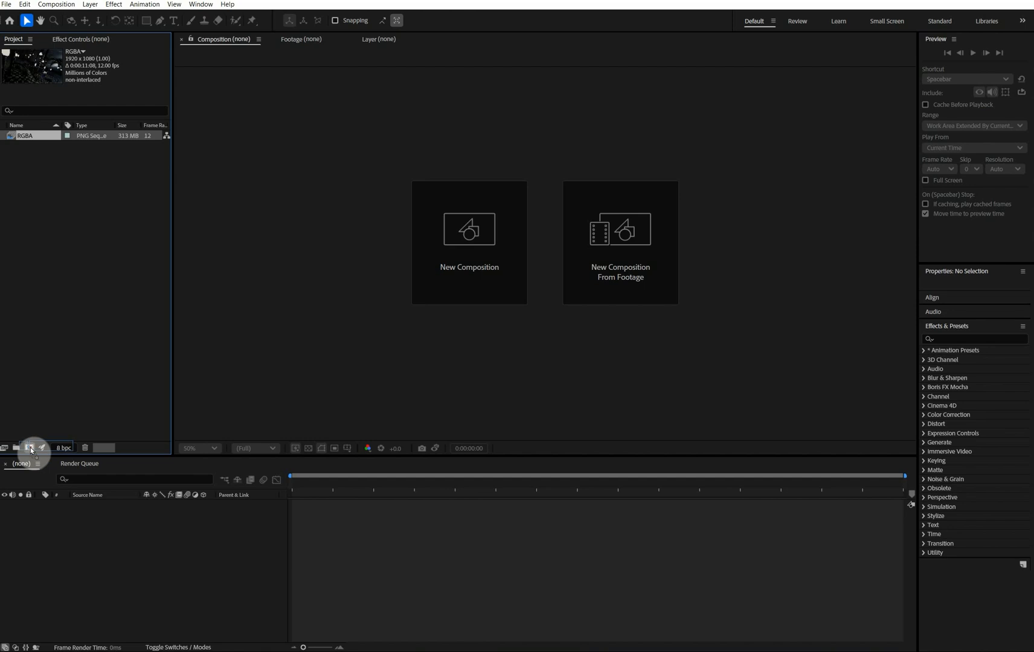
drag(29, 447, 31, 448)
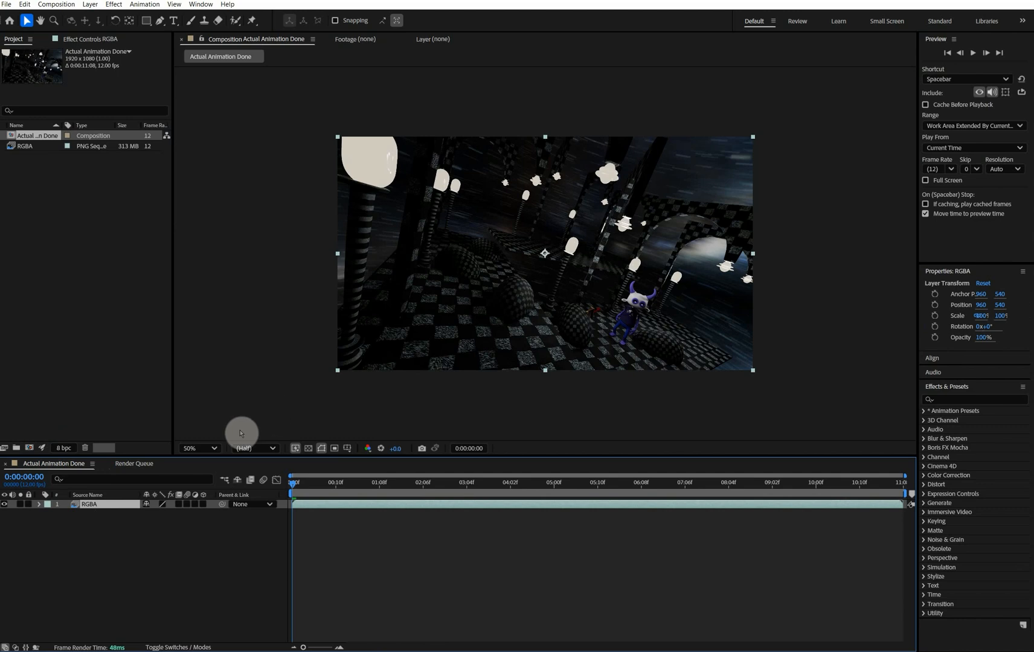
click(215, 451)
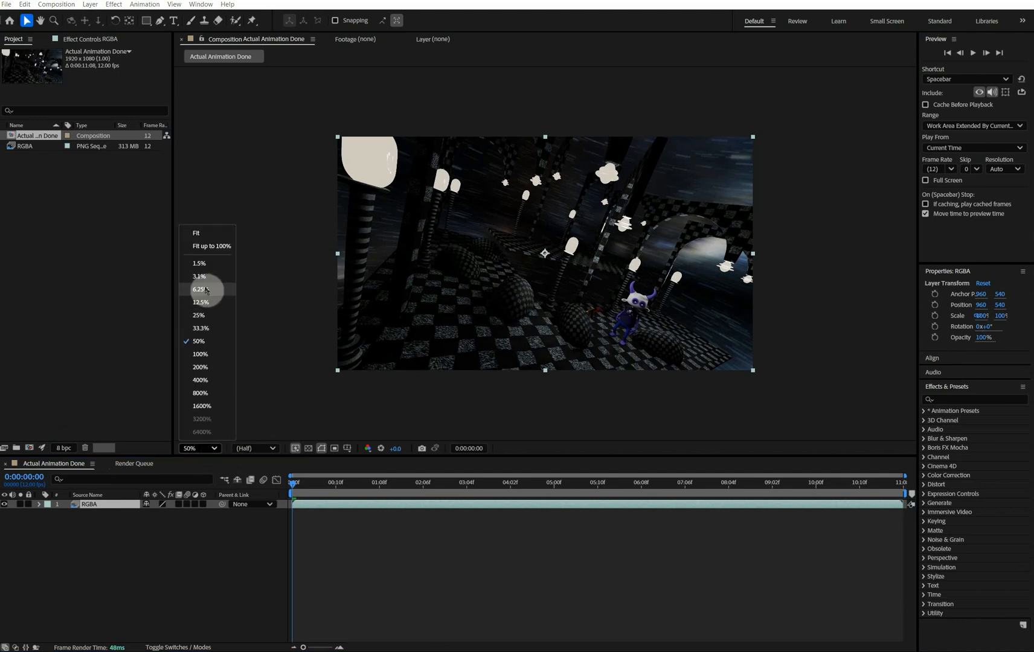
click(205, 236)
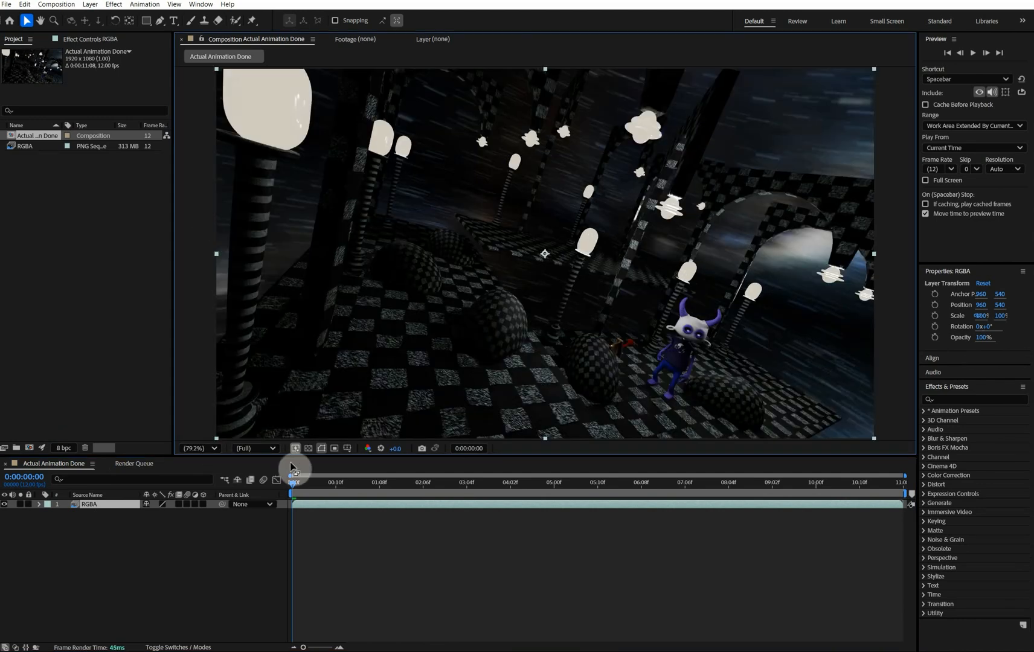
- Preview the RGBA animation in the composition, stop playback and return the playhead to the first frame
key(space)
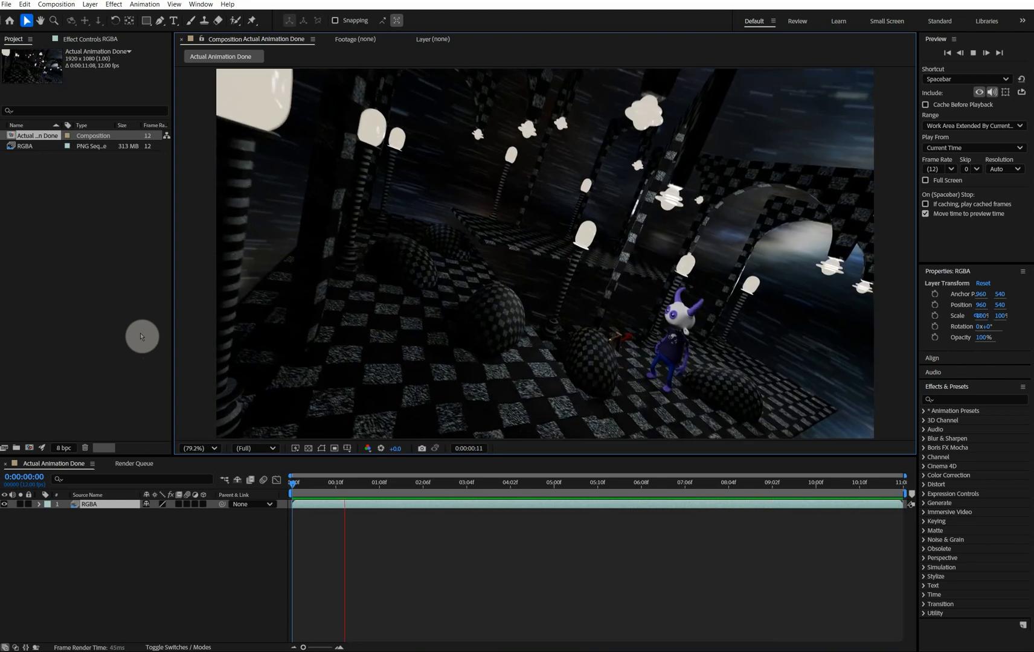
key(space)
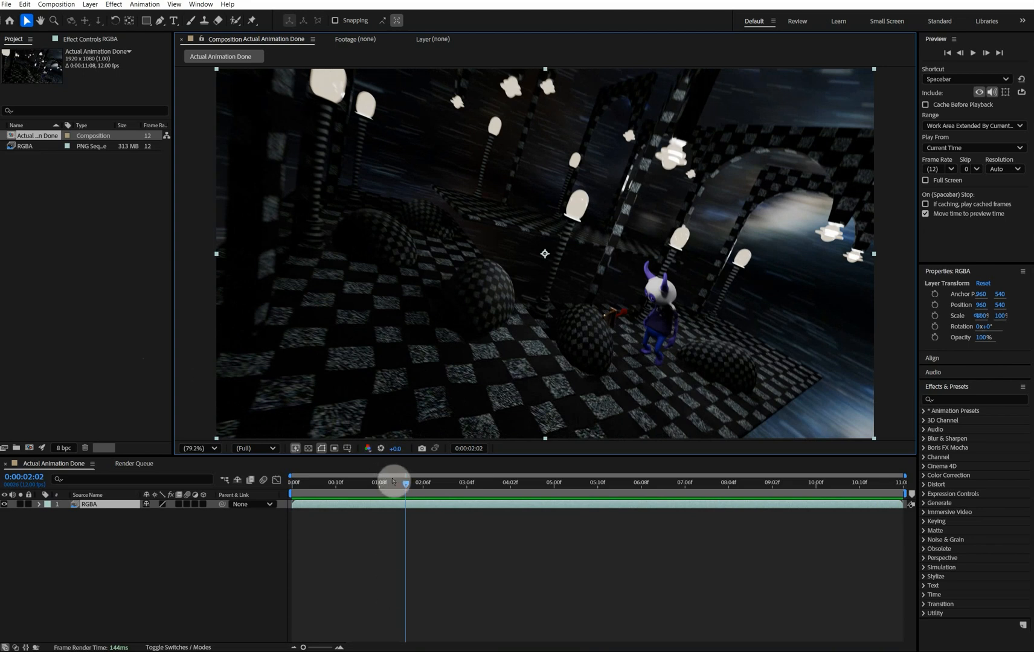
drag(414, 487, 282, 485)
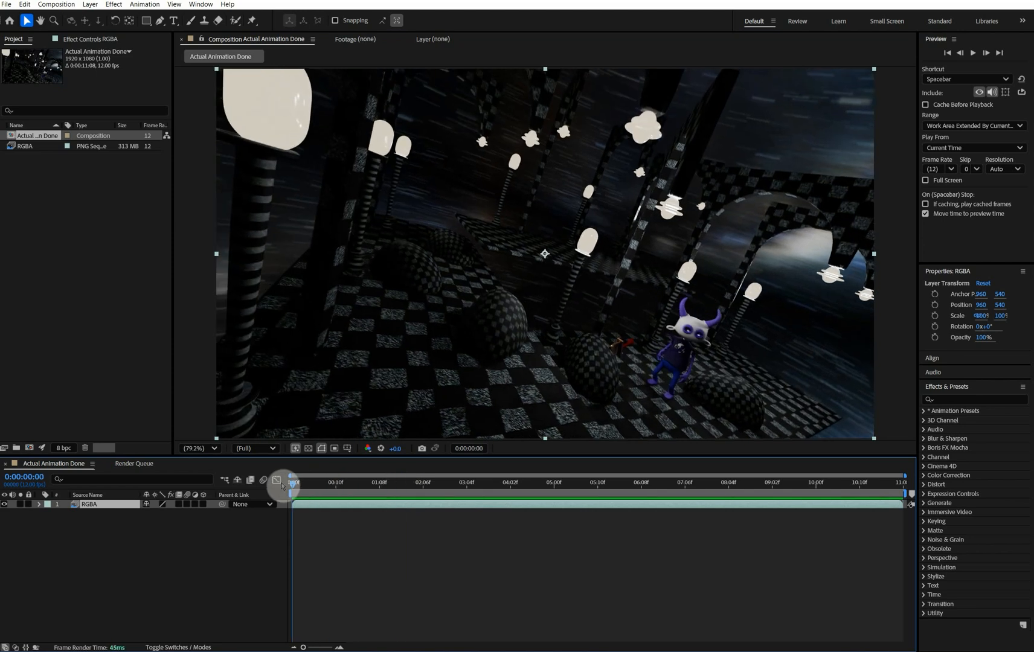
- Import the diffuse pass from BugOutNow/diffuse as a PNG sequence, starting from Actual Animation Done0001.png
click(7, 5)
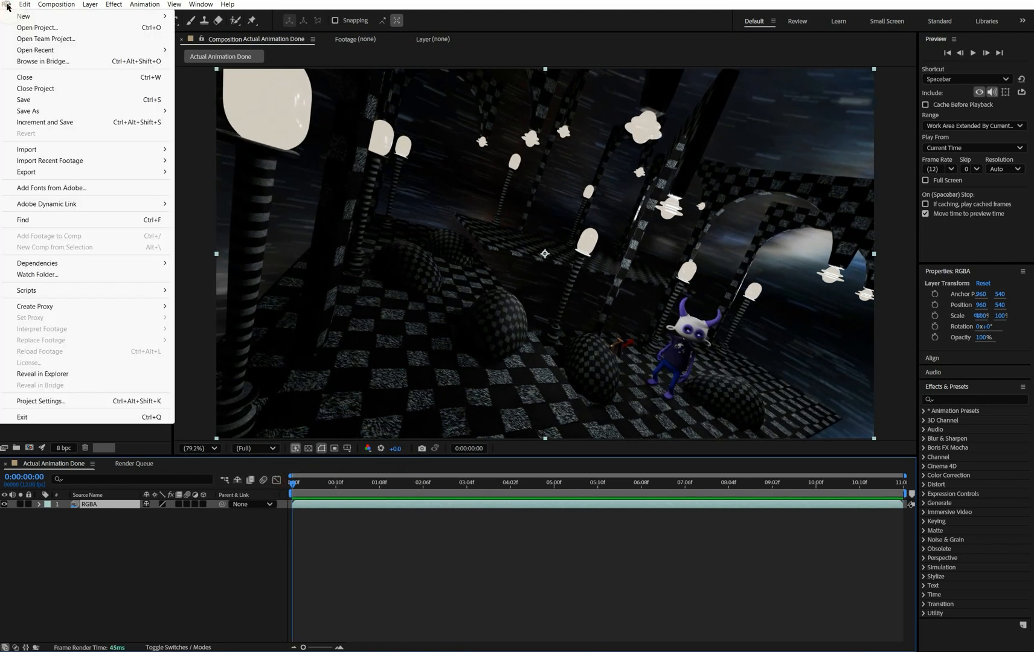
click(67, 147)
click(185, 150)
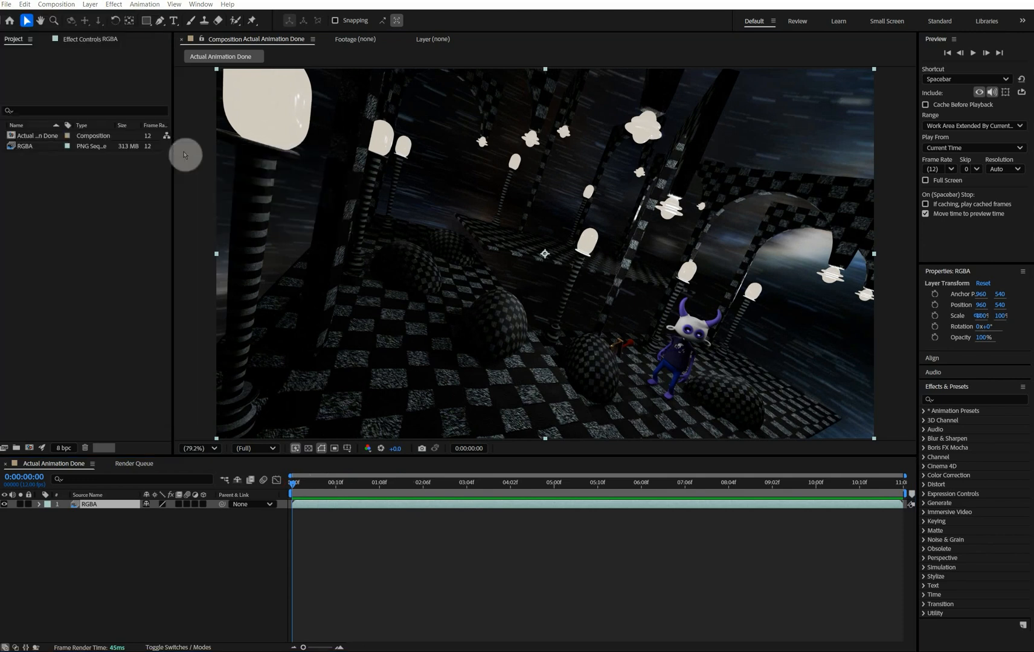
click(233, 40)
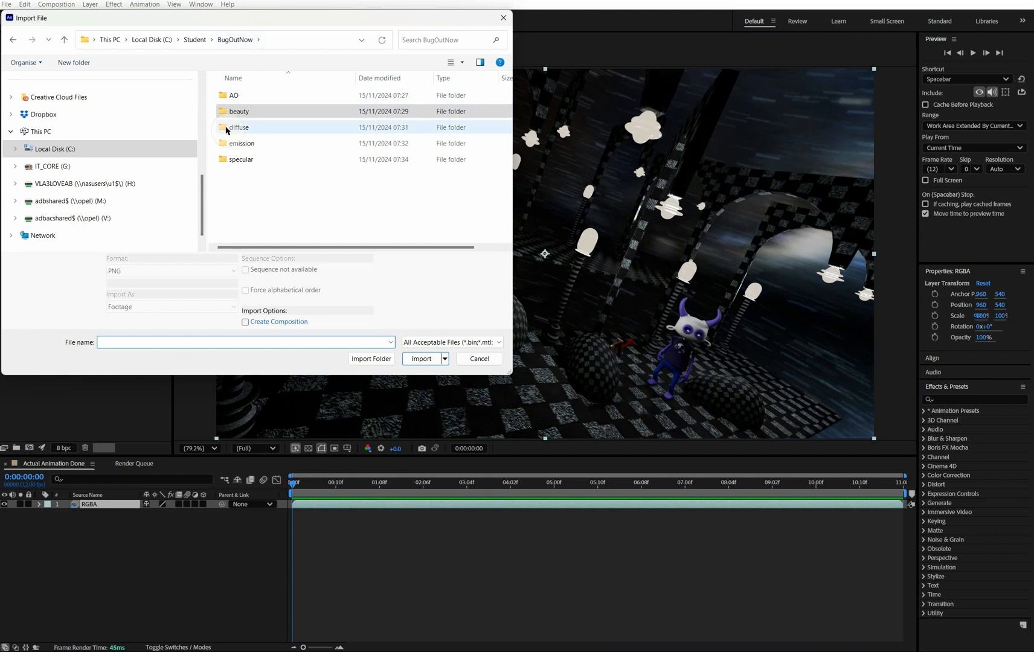
double_click(227, 130)
click(236, 118)
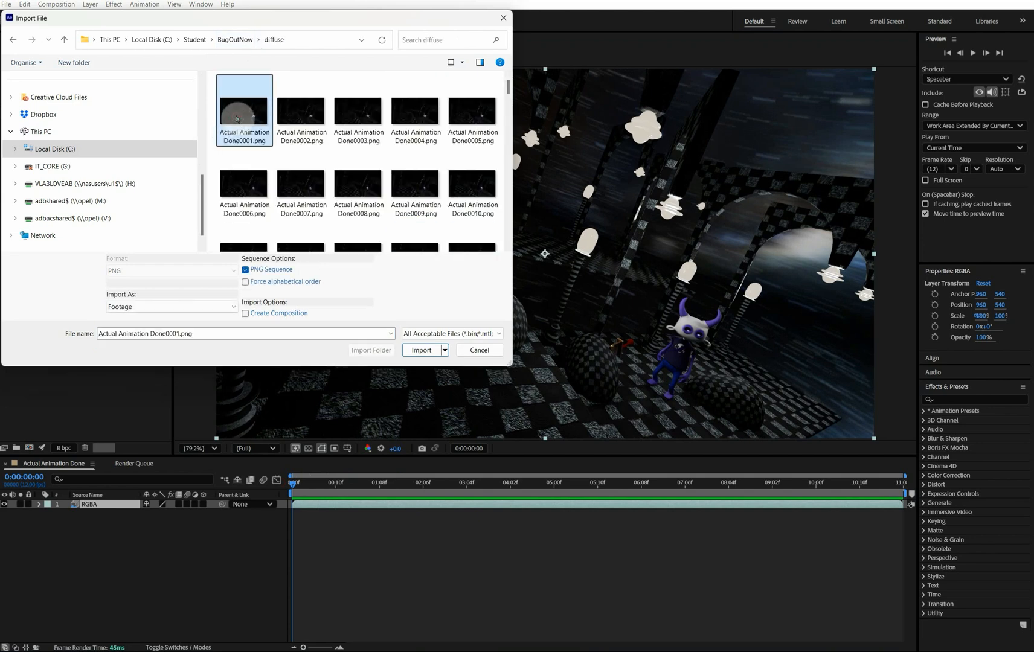
click(420, 350)
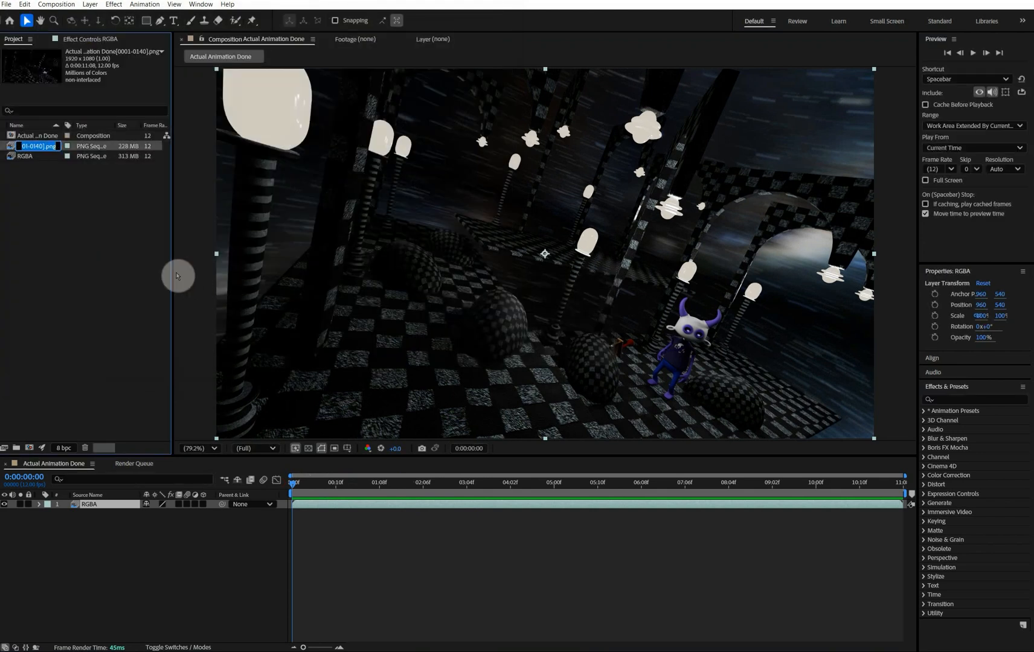
- Rename the imported diffuse sequence as Diff and add it to the composition above the RGBA layer
text(Diff)
key(Return)
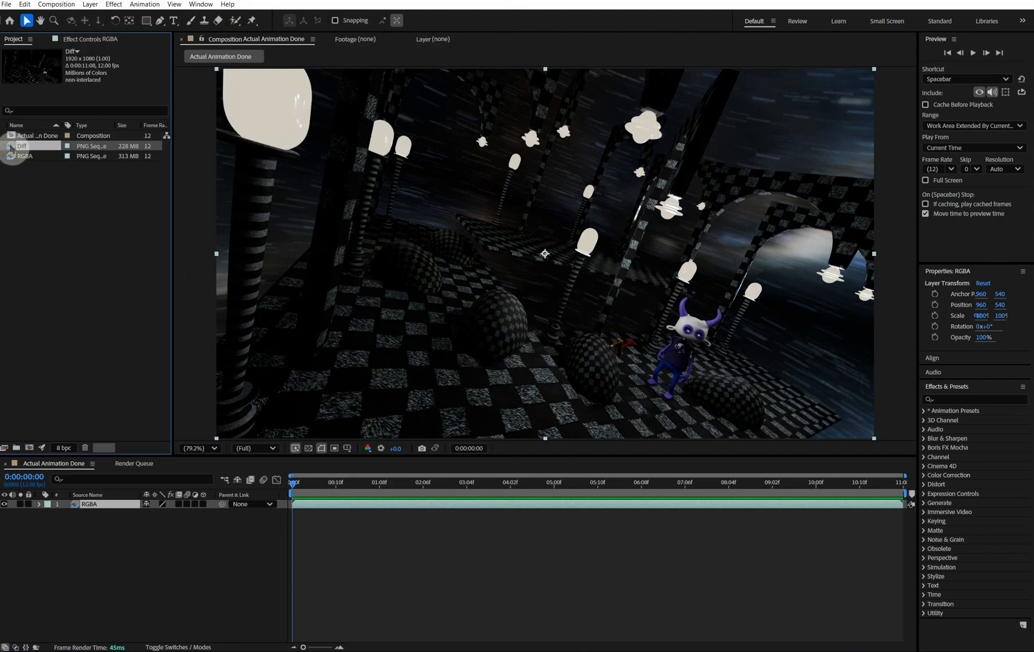
drag(11, 148, 85, 504)
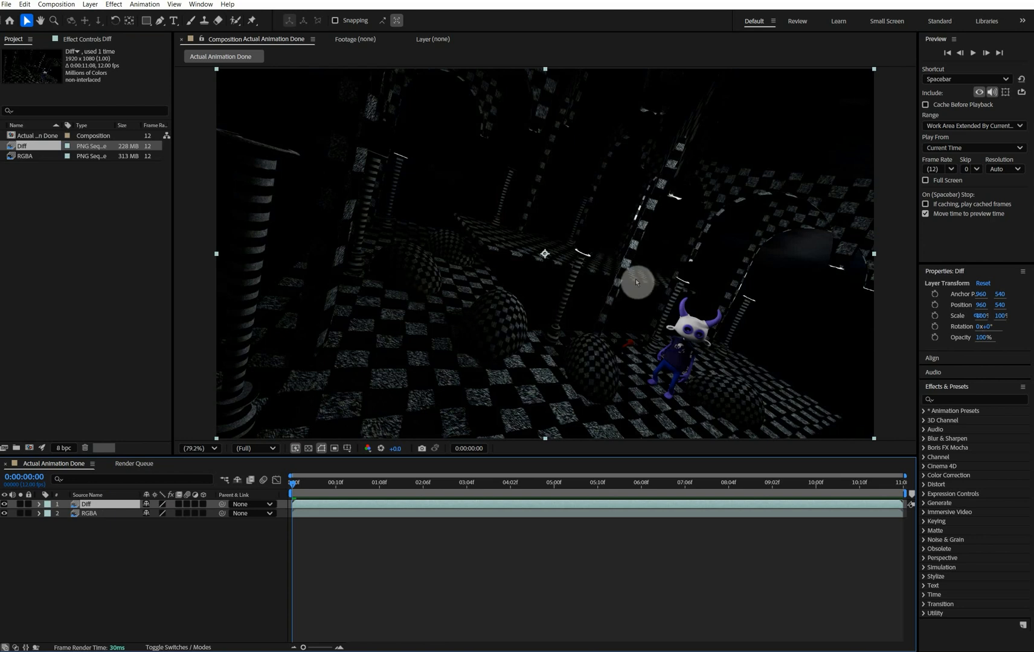
- Set the Diff layer's blending mode to Add
right_click(109, 506)
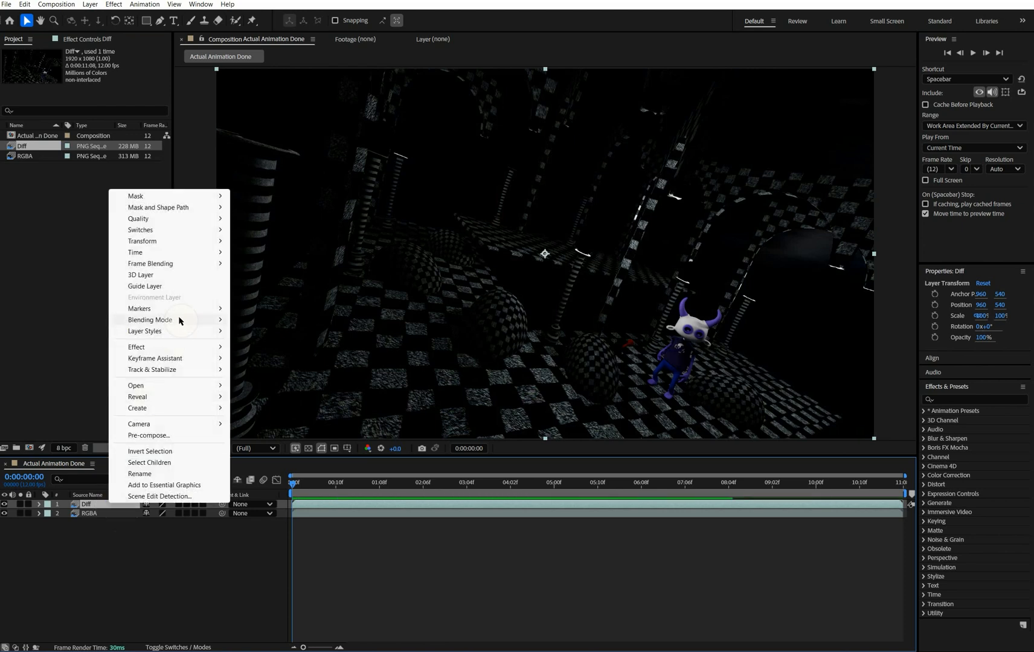
mouse_move(179, 320)
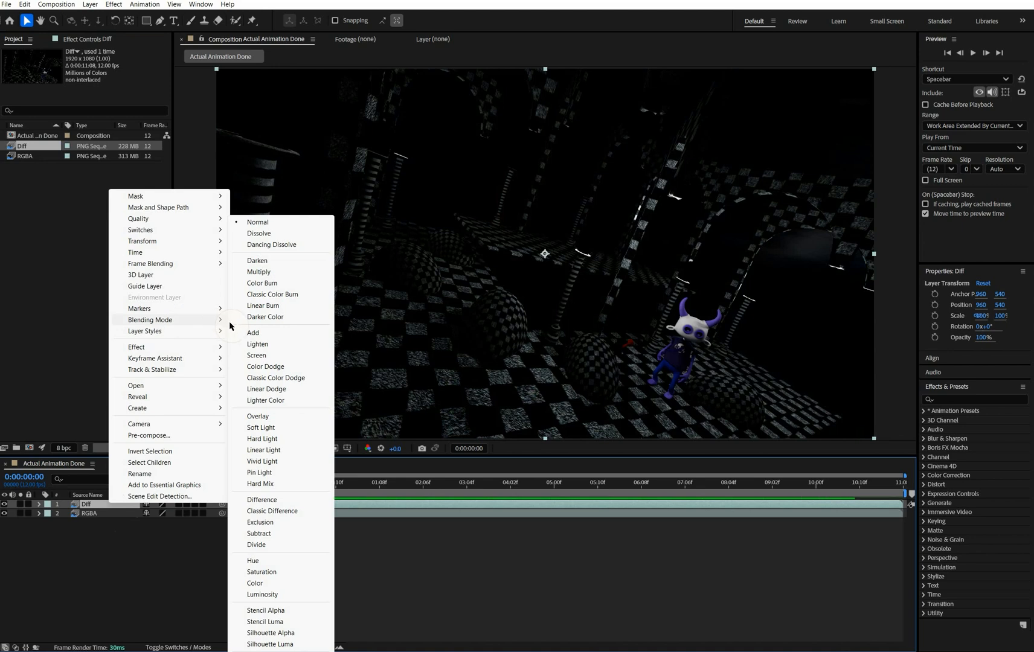
click(249, 335)
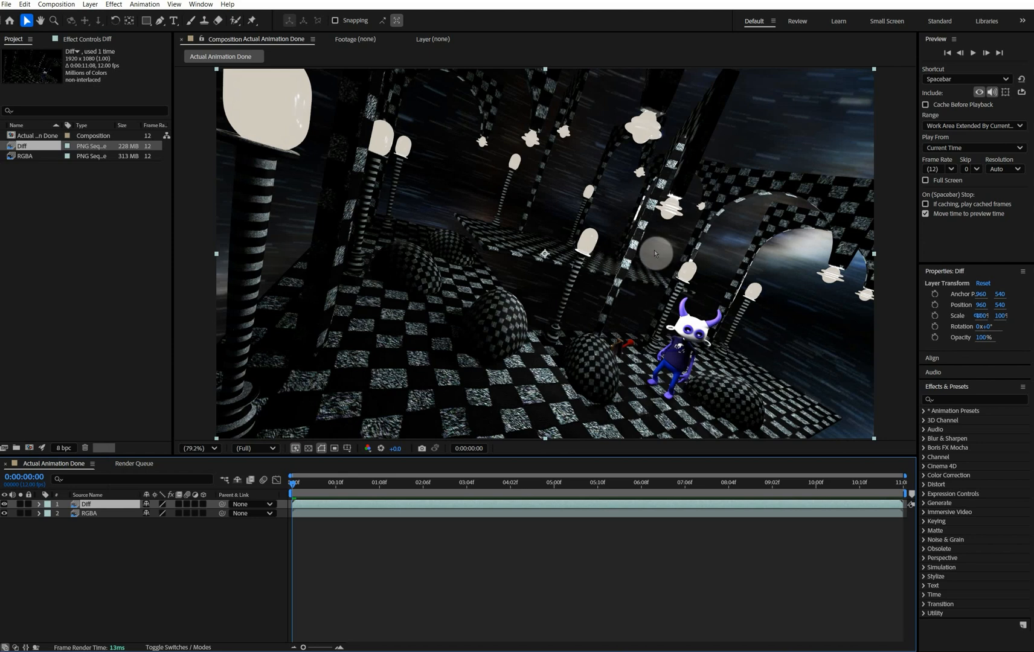
- Expand the Diff layer's transform properties and set its opacity to 50%
click(39, 505)
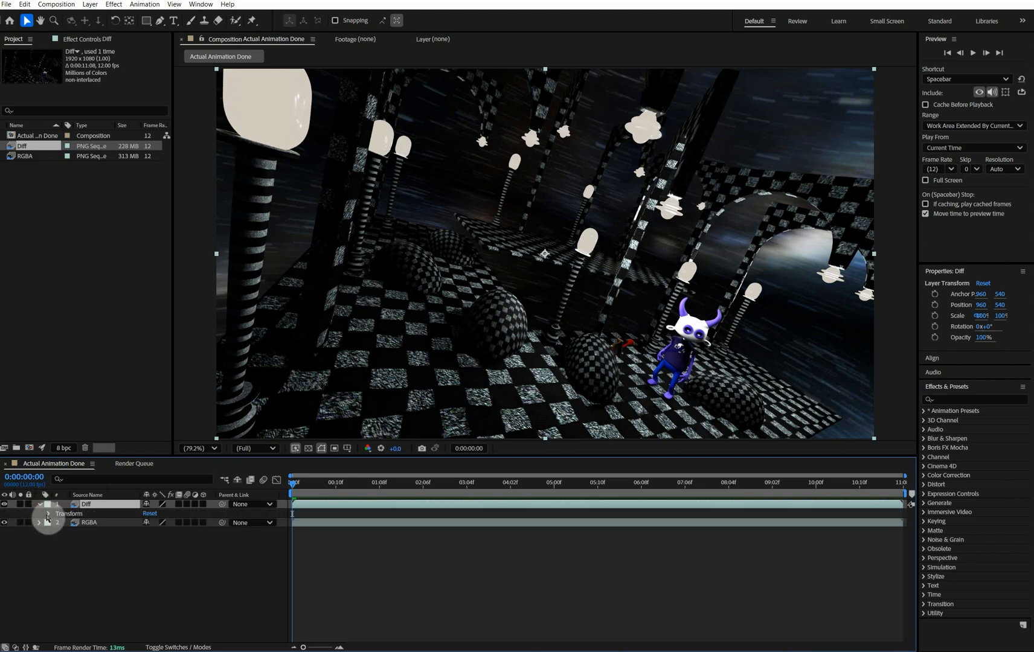
click(48, 513)
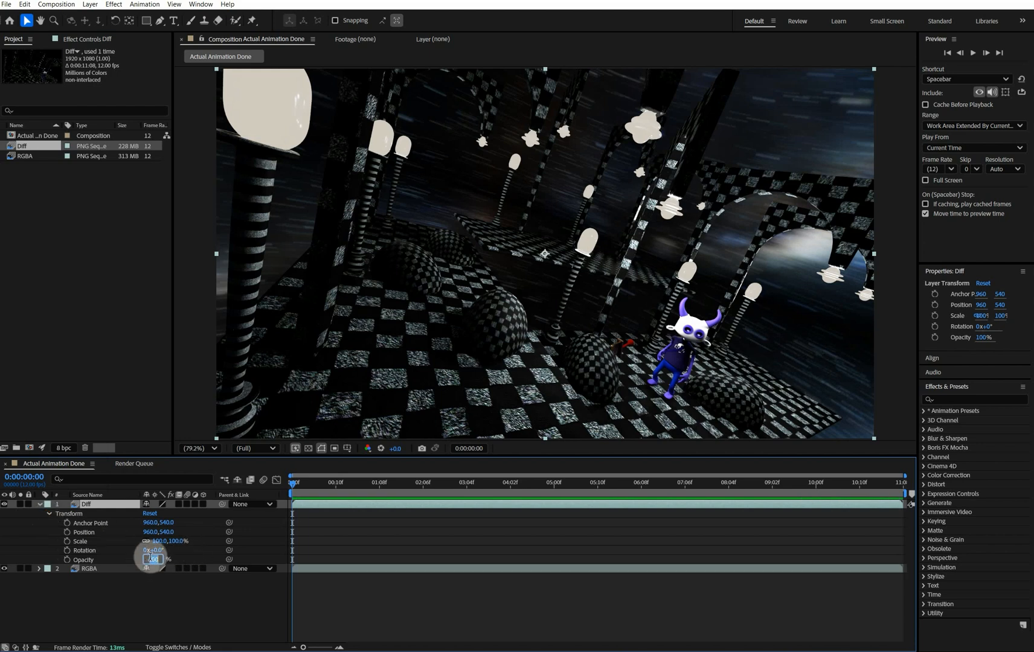
text(50)
key(Return)
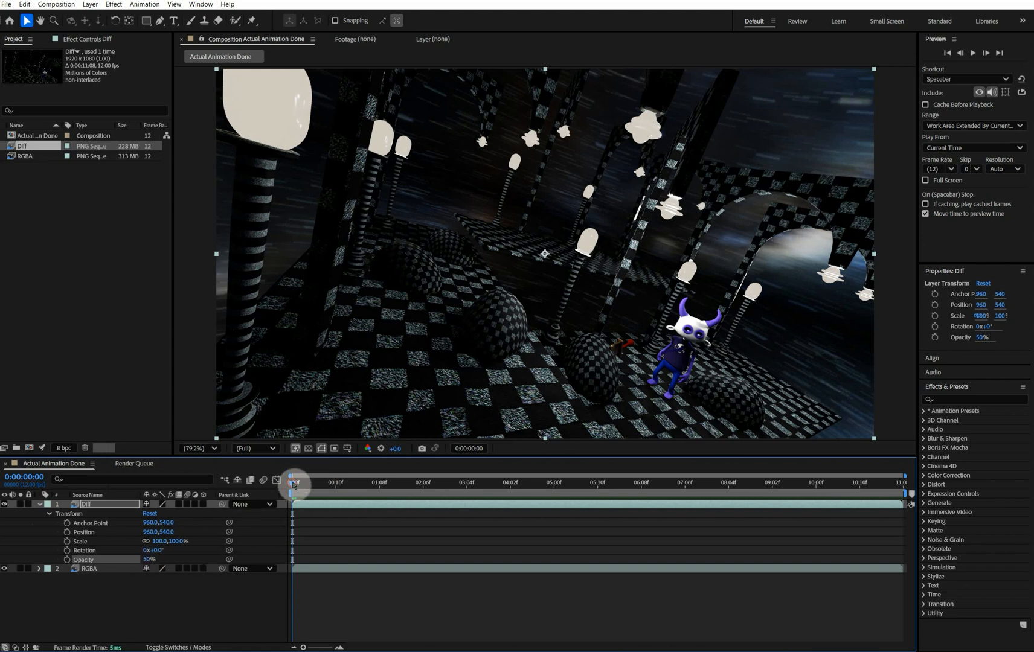
mouse_move(292, 487)
mouse_down()
mouse_move(603, 490)
mouse_move(294, 489)
mouse_up()
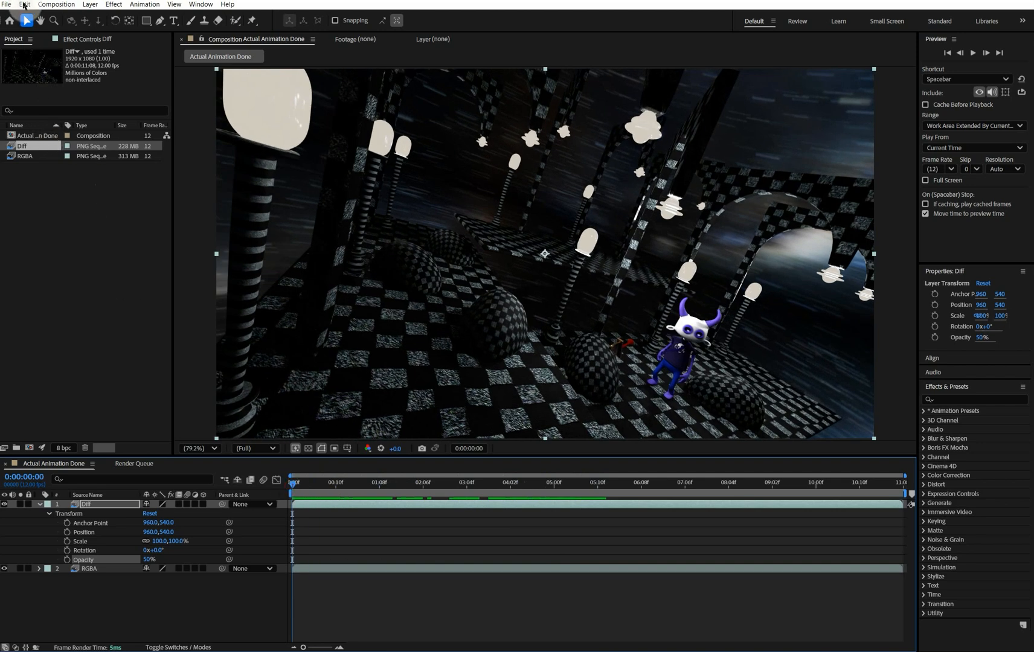
- Import the specular pass from BugOutNow/specular as a PNG sequence, starting from Actual Animation Done0001.png
click(13, 6)
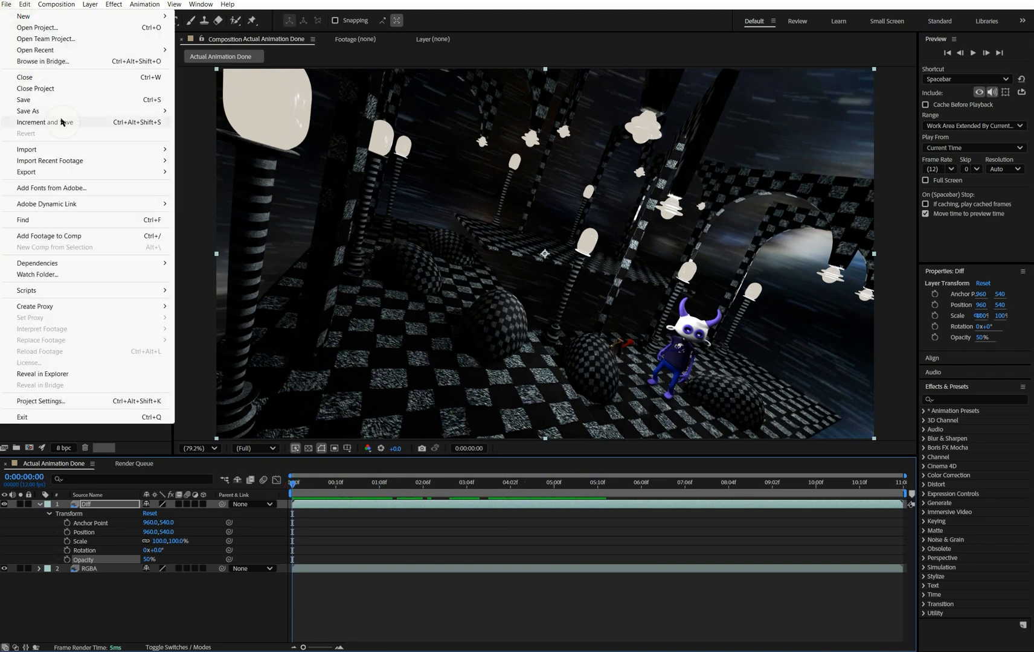
mouse_move(78, 149)
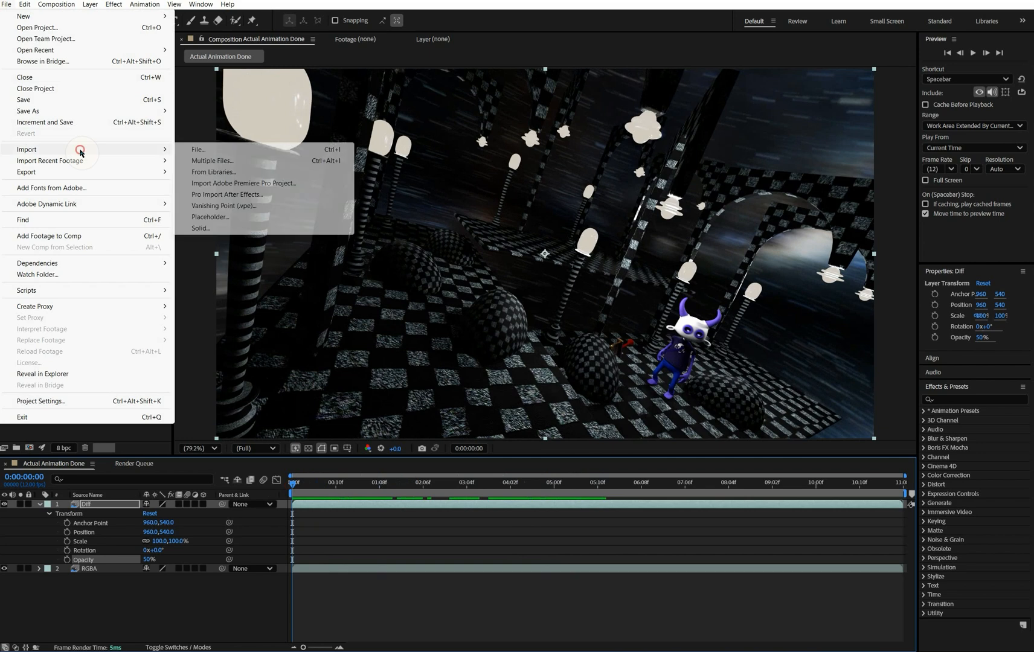
click(192, 150)
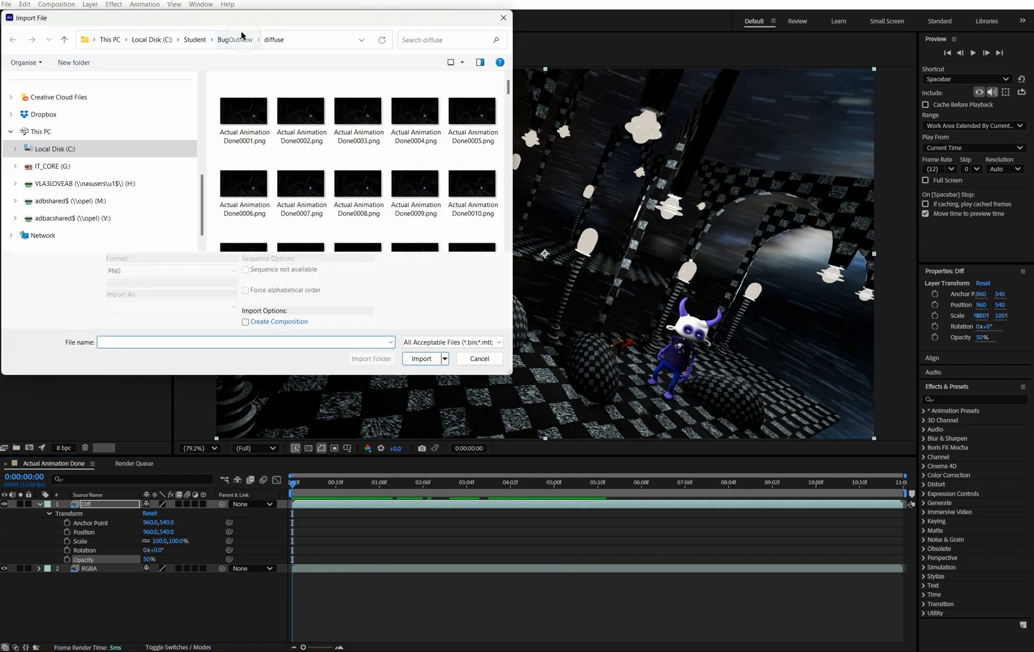
click(241, 40)
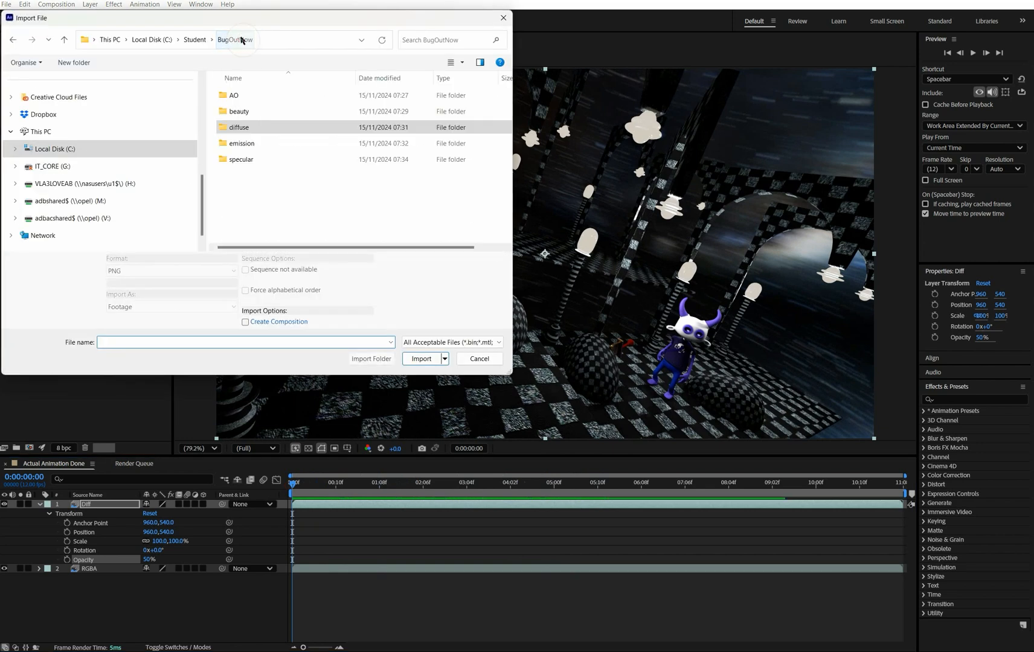
double_click(226, 160)
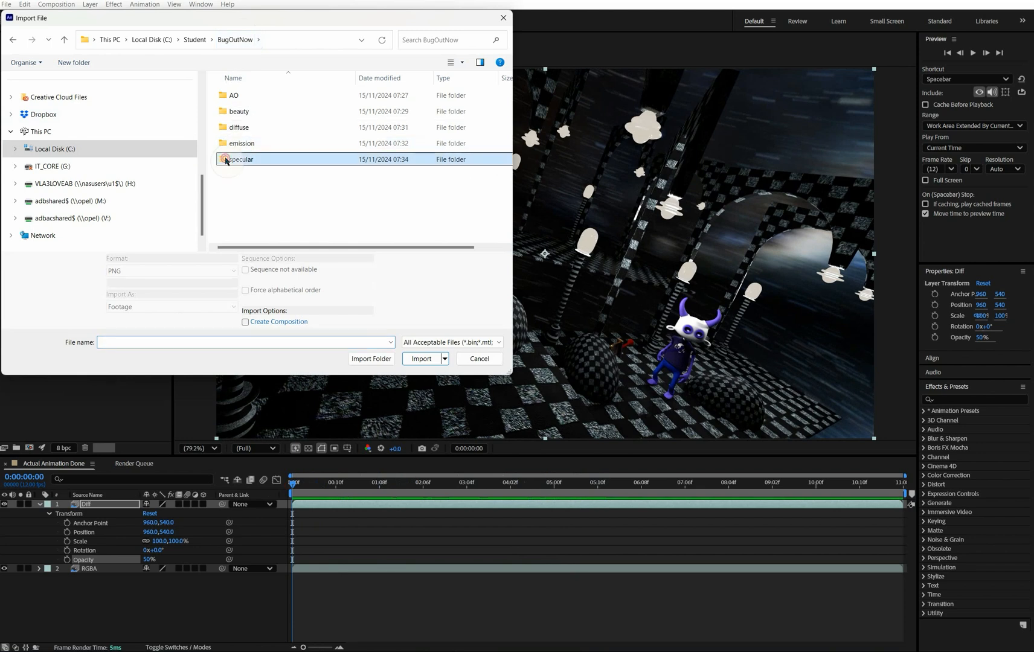
click(239, 95)
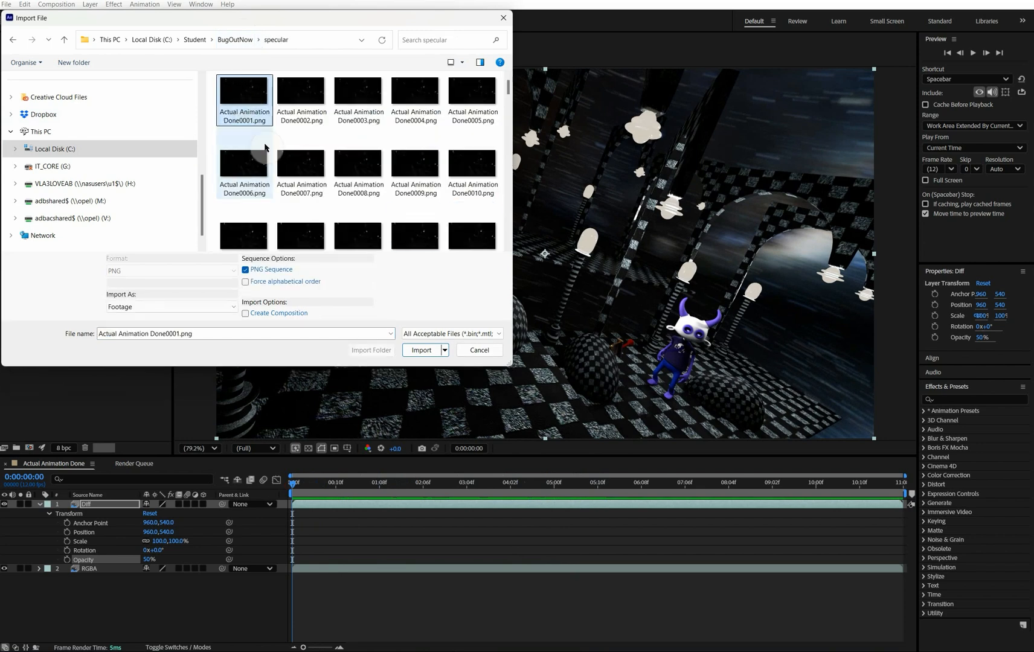
click(425, 350)
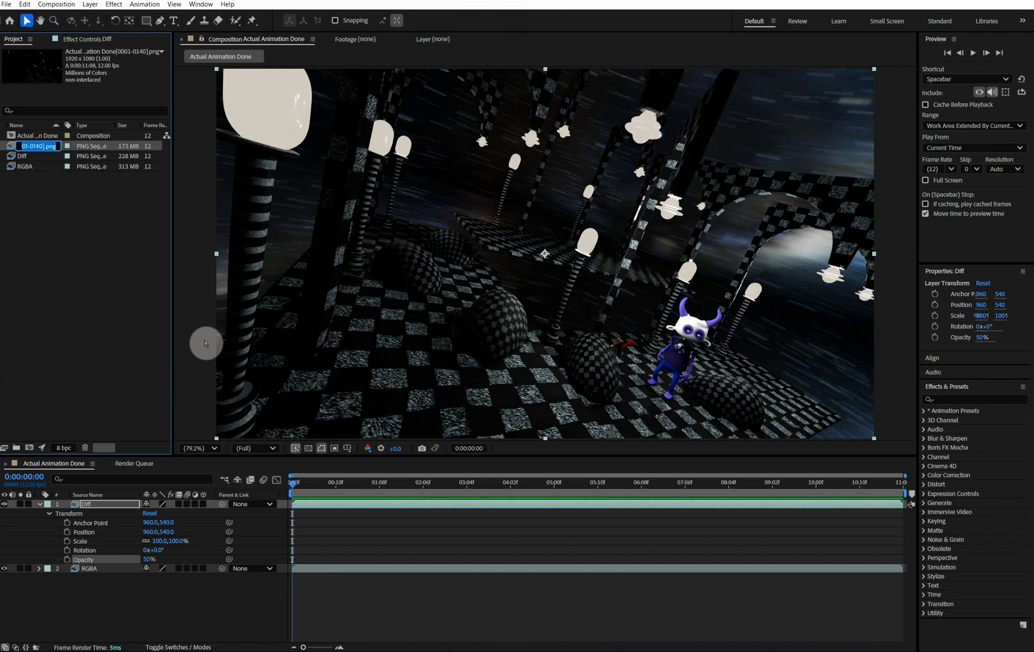
- Rename the imported specular sequence as Spec and add it to the composition above the Diff layer
text(Spec)
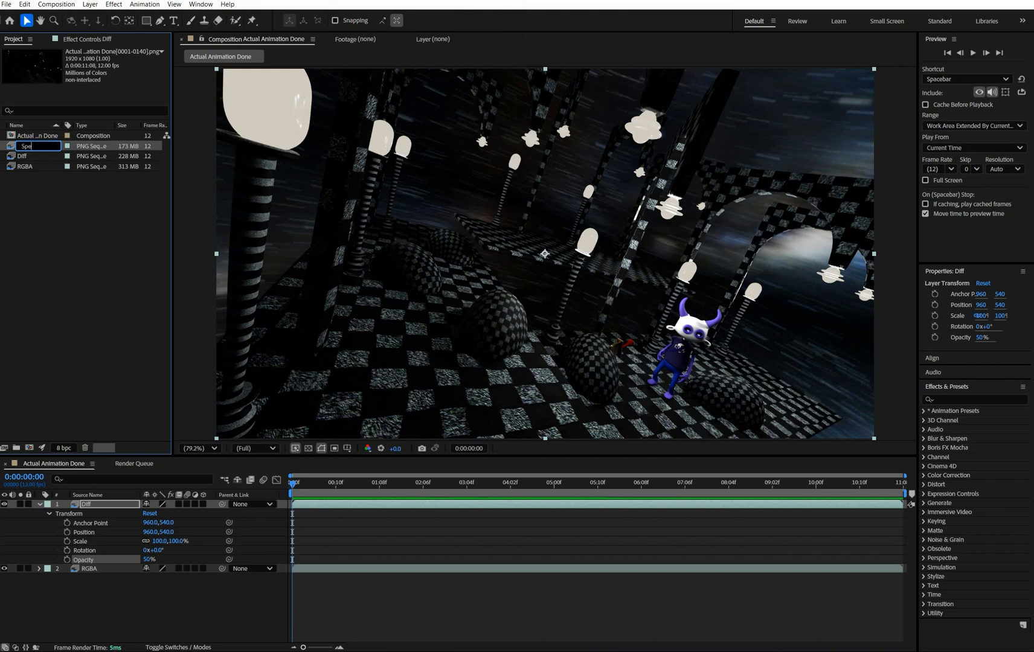
key(Return)
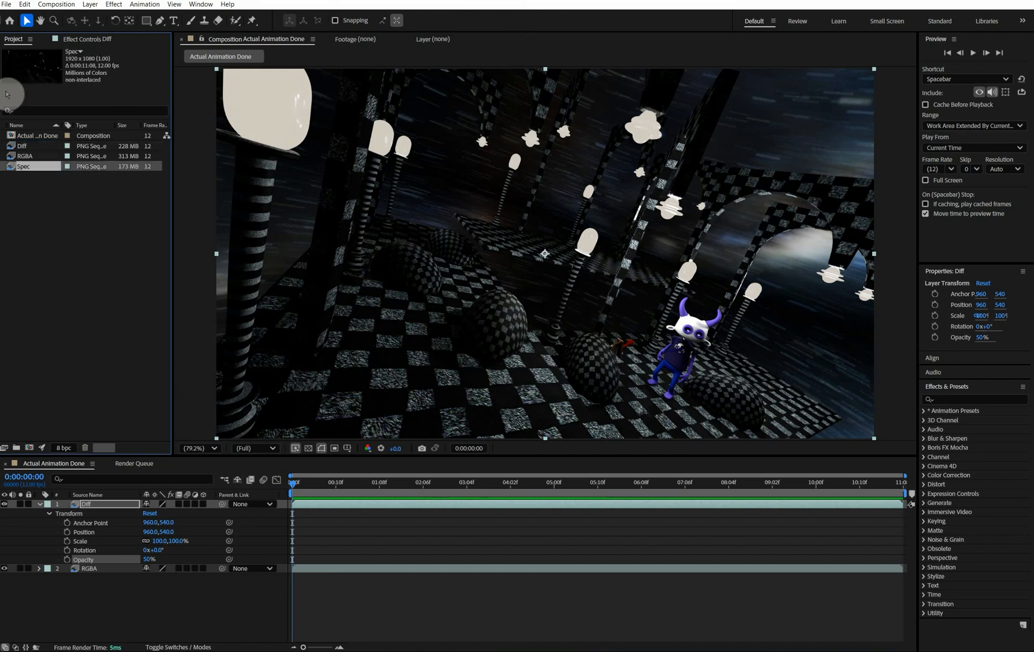
drag(9, 169, 101, 502)
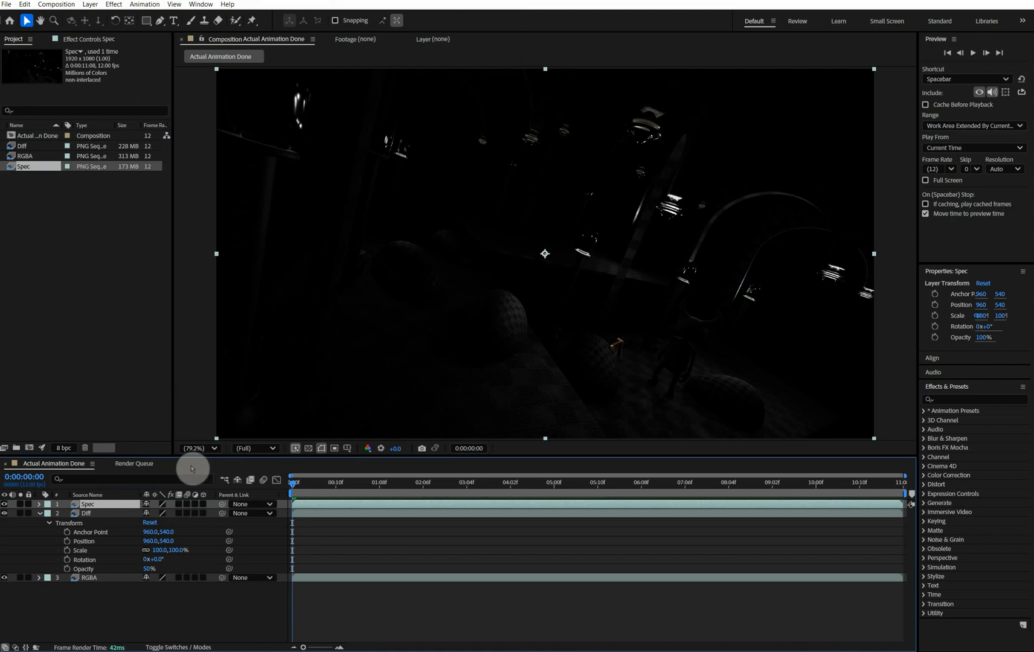
- Change the Spec layer's blending mode so its highlights brighten the layers beneath it
right_click(100, 509)
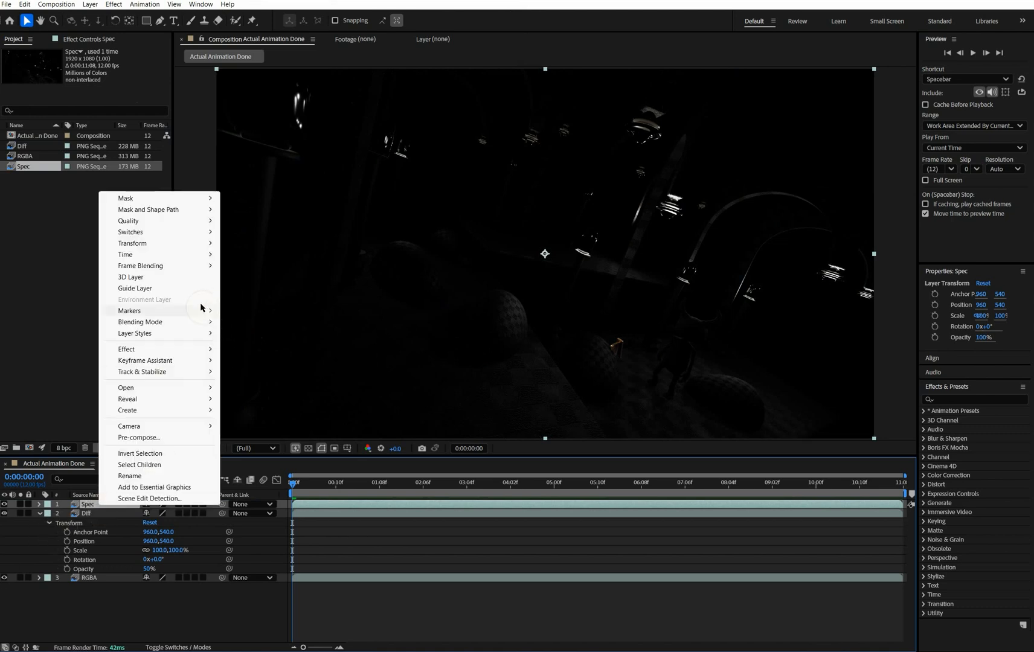
mouse_move(186, 332)
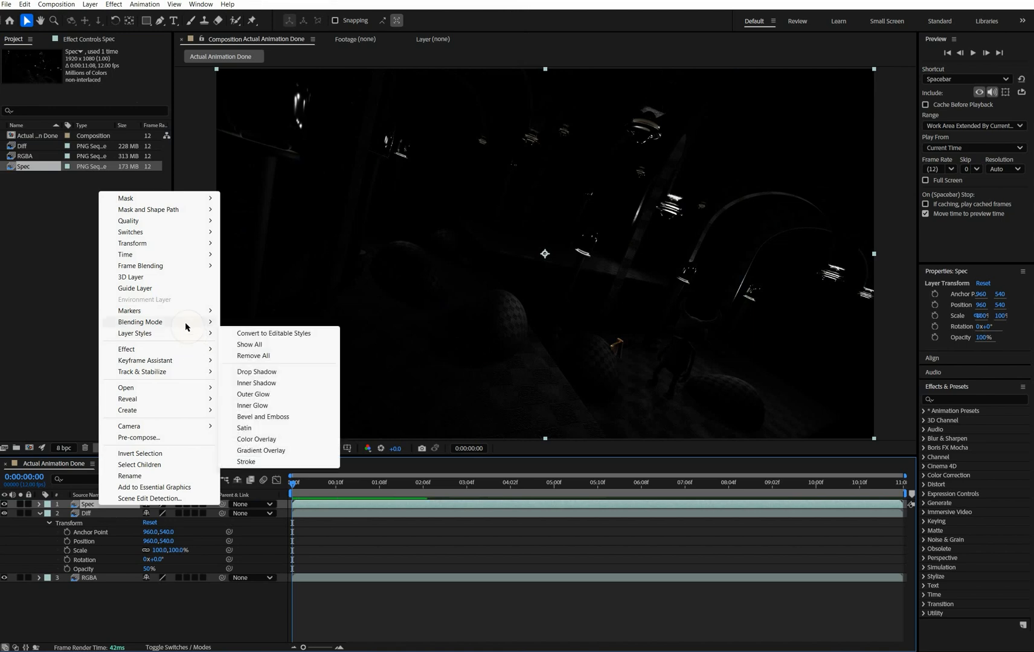
click(273, 335)
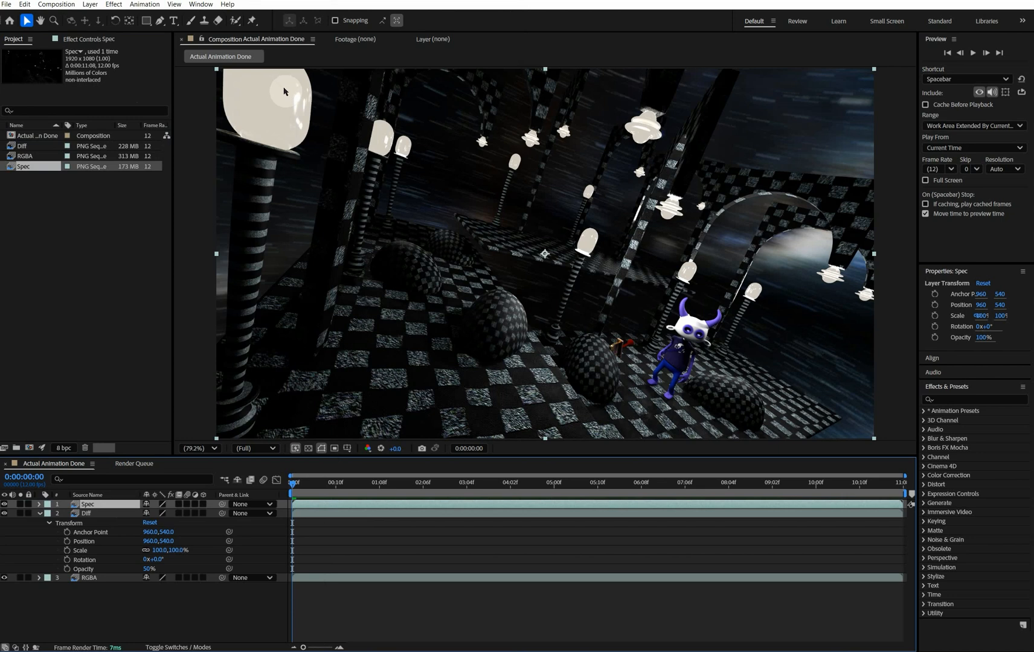
- Scrub the animation to 0:00:11:07 and toggle the Spec layer's visibility repeatedly to compare the image with and without specular highlights
drag(294, 483, 900, 503)
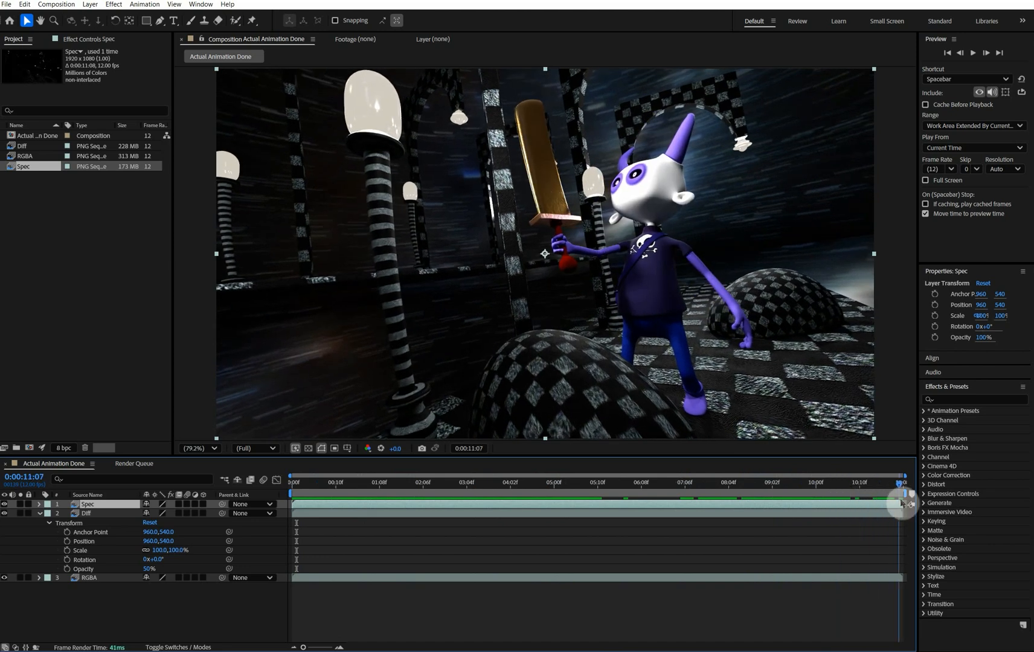
click(5, 505)
click(5, 504)
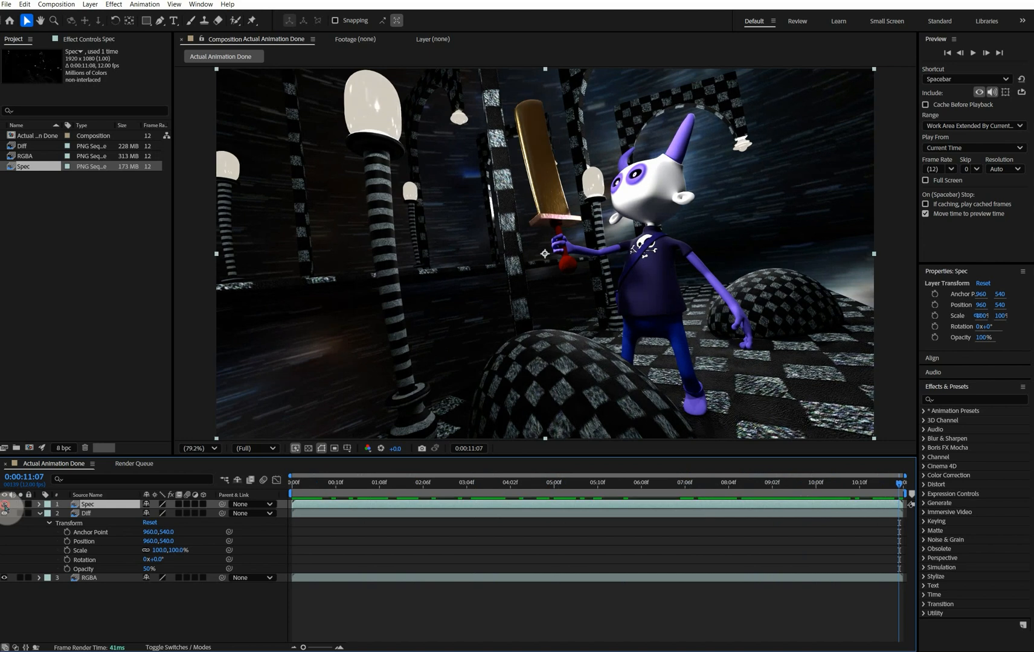
click(5, 504)
click(5, 505)
click(5, 504)
click(5, 504)
click(5, 504)
click(5, 504)
click(5, 504)
click(4, 504)
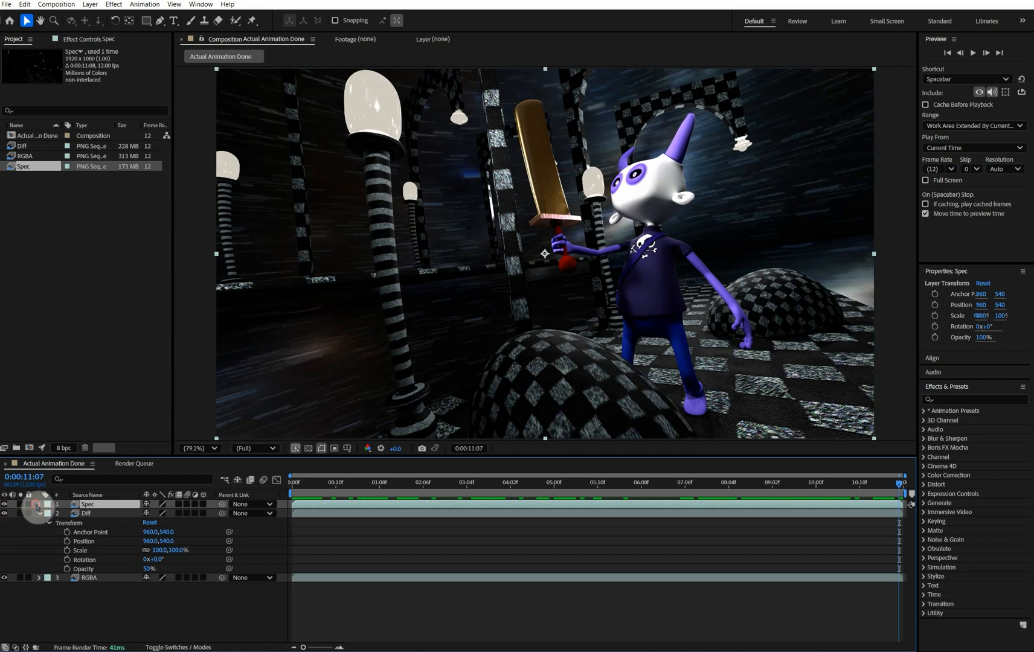
- Expand the Spec layer's transform properties and set its opacity to 70%
click(40, 504)
click(49, 513)
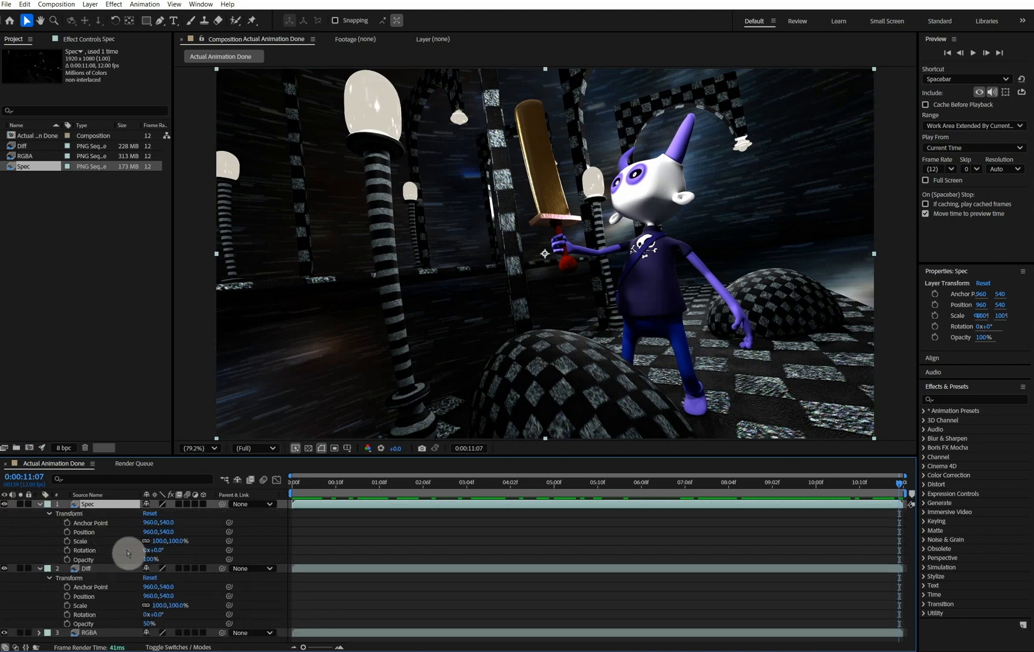
click(147, 560)
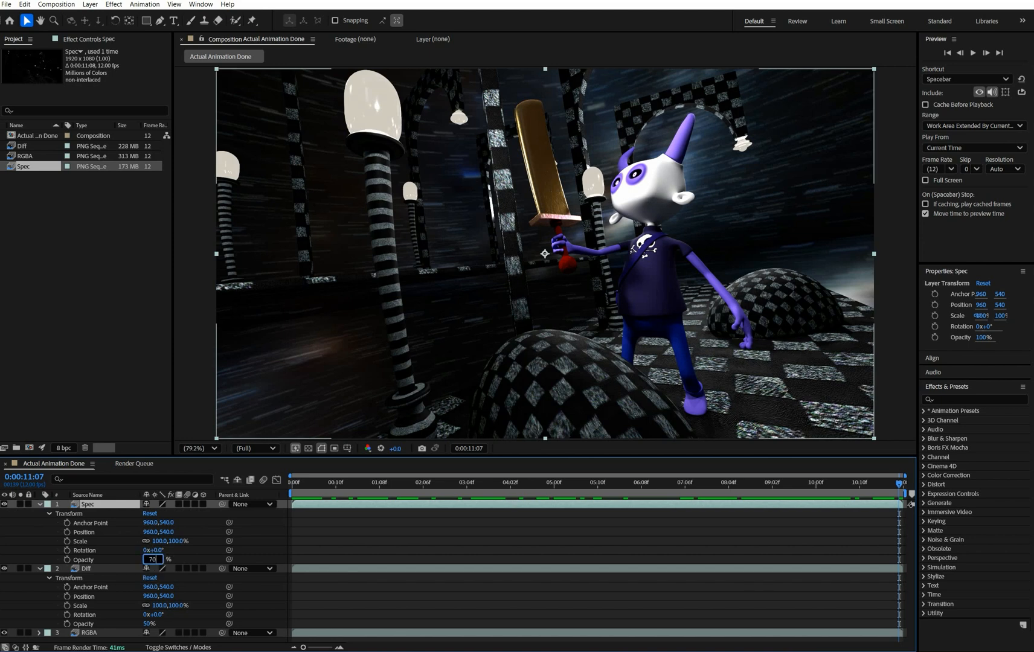
text(70)
key(Return)
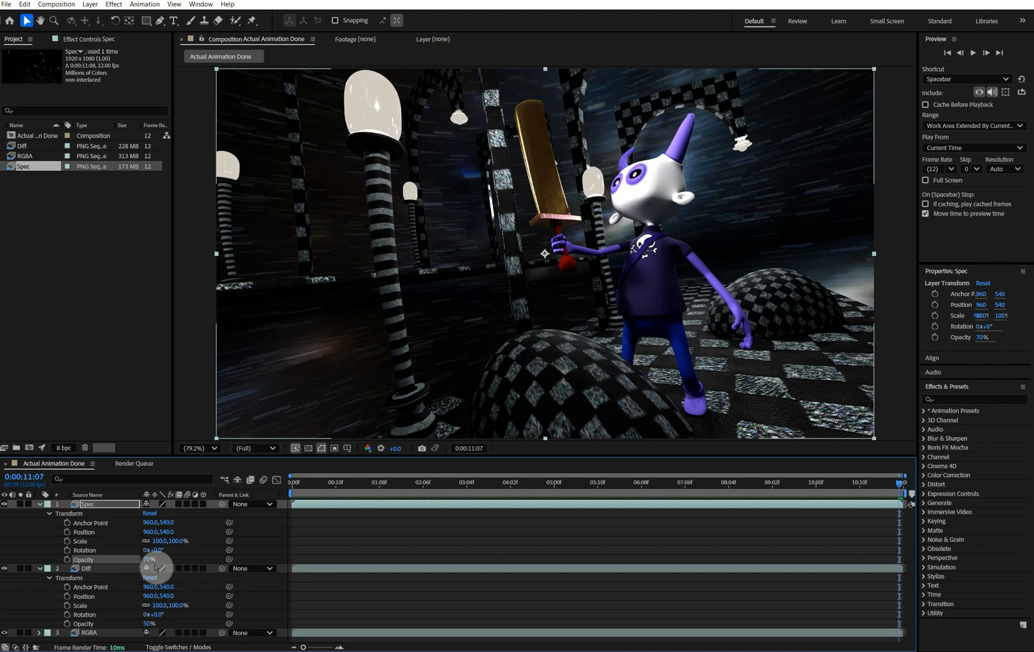
- Import the emission pass from BugOutNow/emission as a PNG sequence, starting from Actual Animation Done0001.png
click(45, 359)
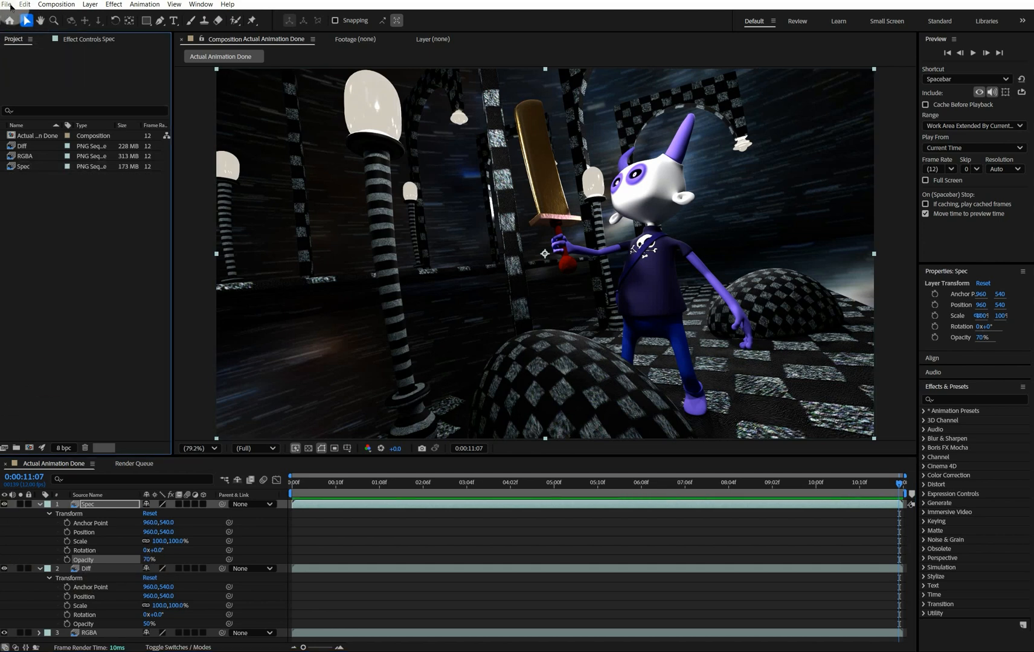
click(10, 5)
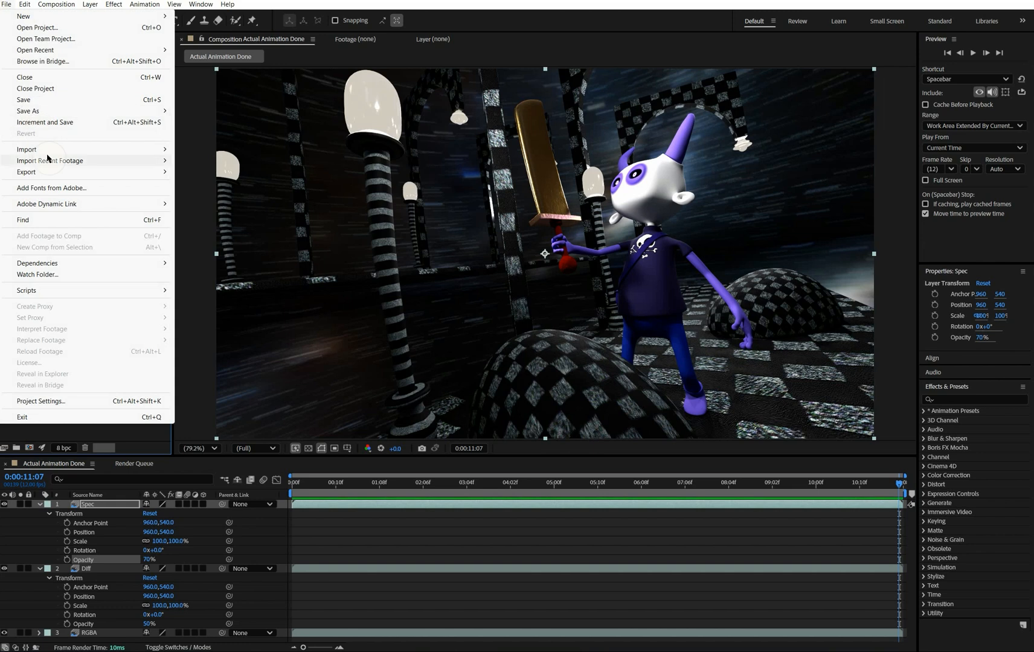
mouse_move(47, 152)
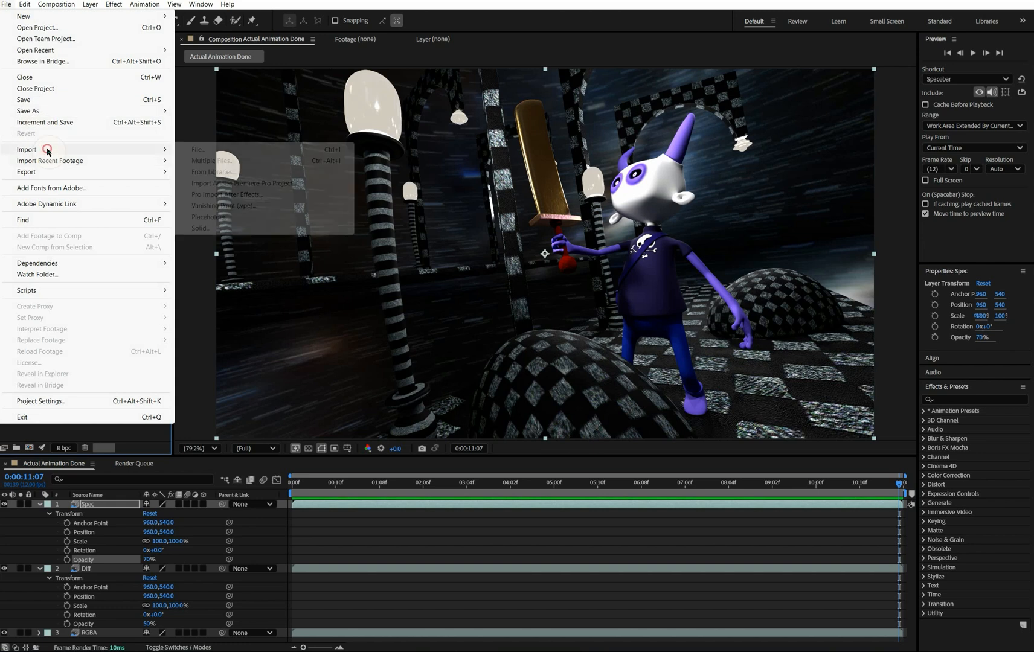
click(187, 149)
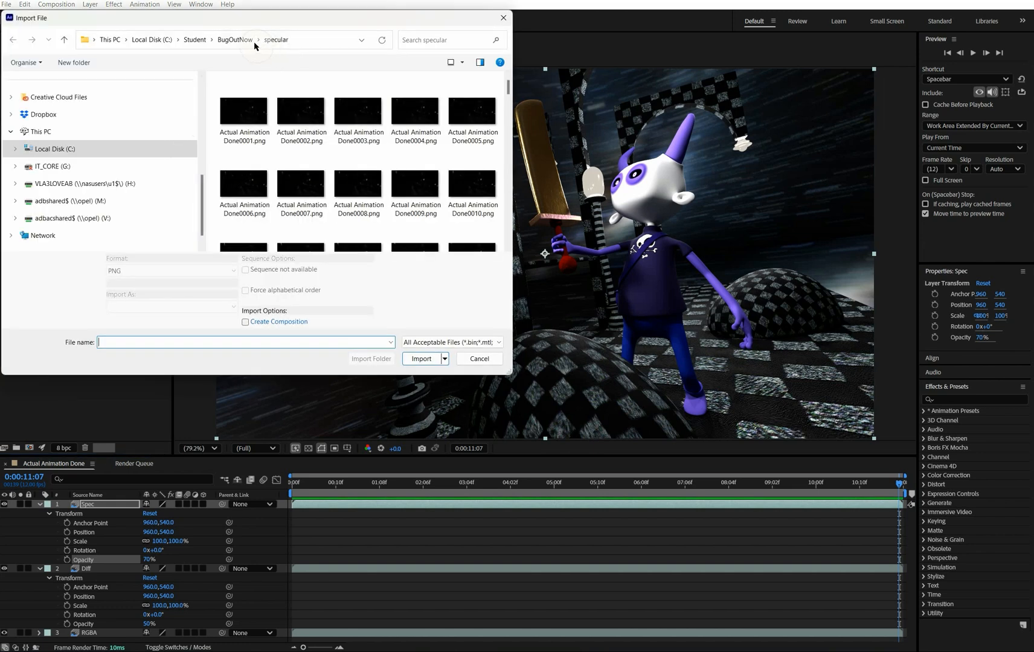
click(254, 44)
click(239, 144)
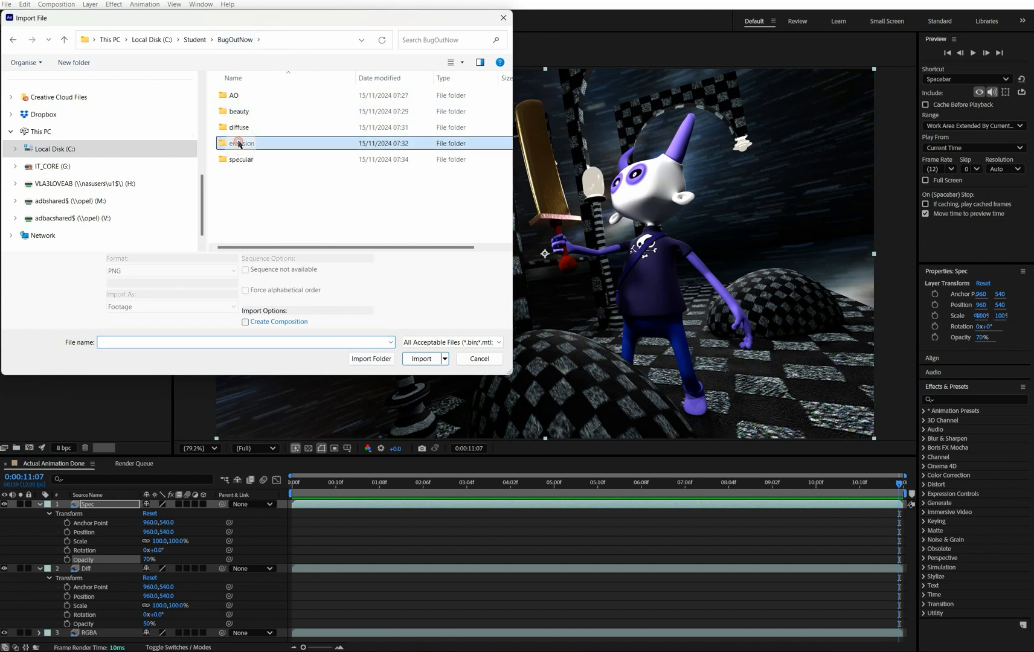
double_click(239, 144)
click(242, 112)
click(428, 360)
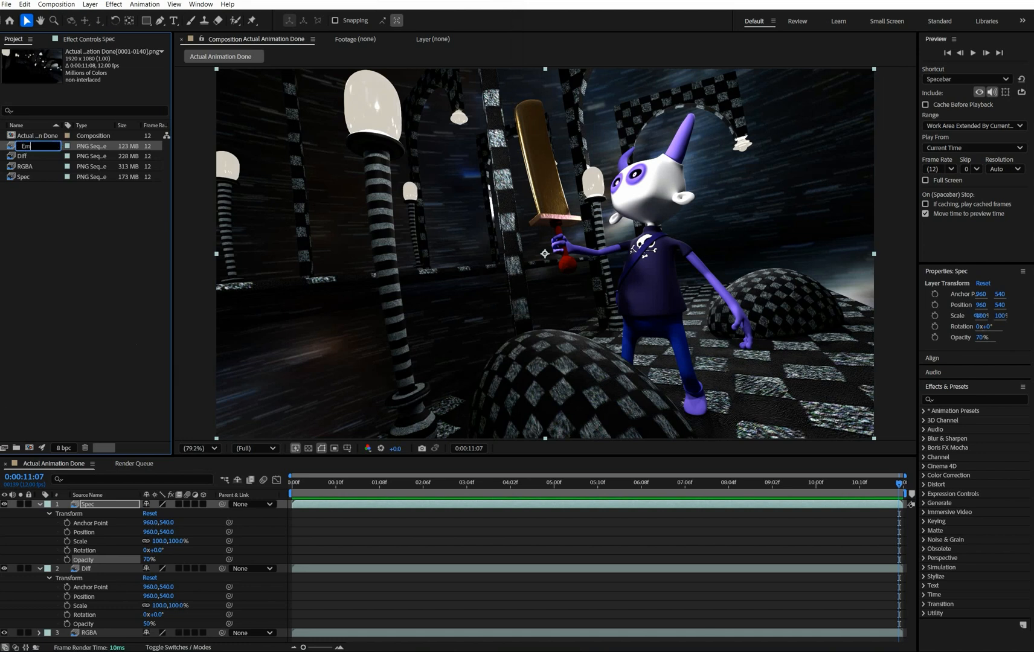
- Rename the imported emission sequence as Emis and add it to the composition above the Spec layer
text(Emis)
click(63, 329)
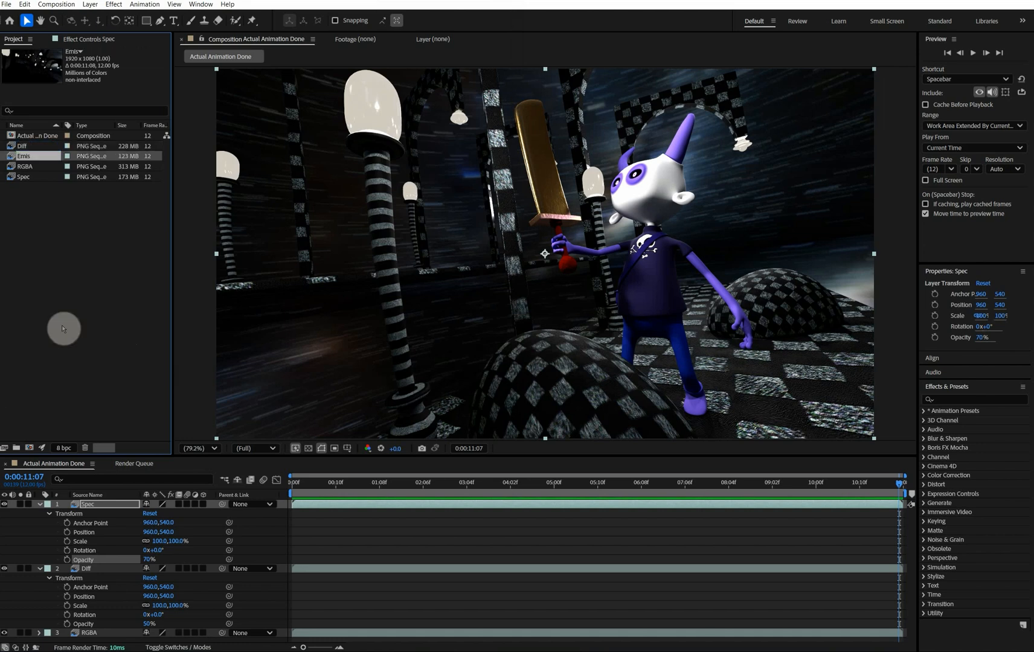
drag(11, 155, 104, 505)
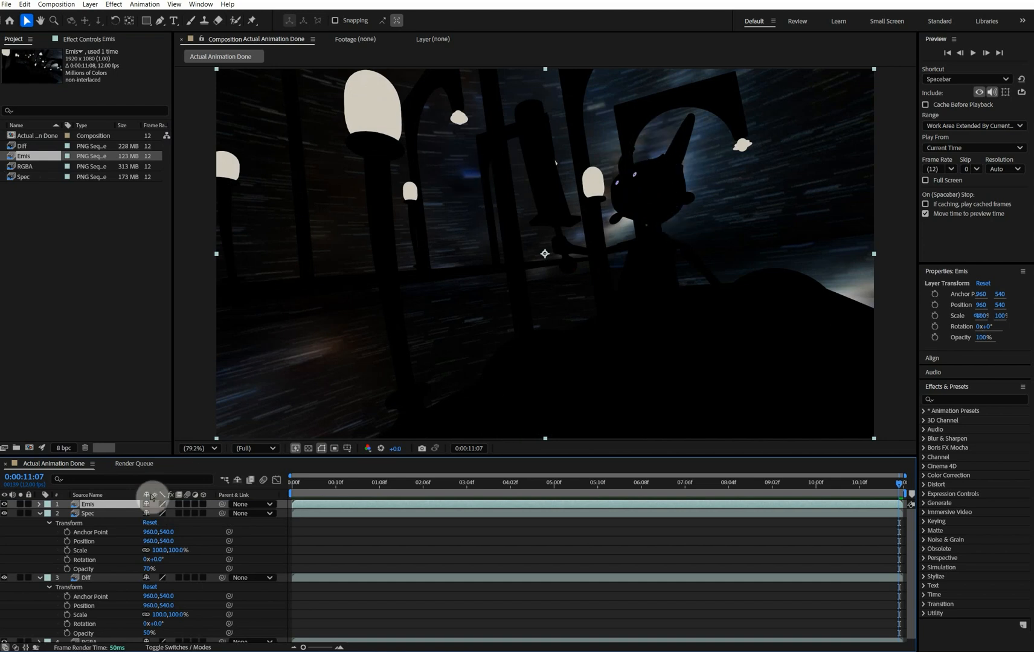
- Change the Emis layer's blending mode so its glowing areas brighten the layers beneath it
right_click(127, 507)
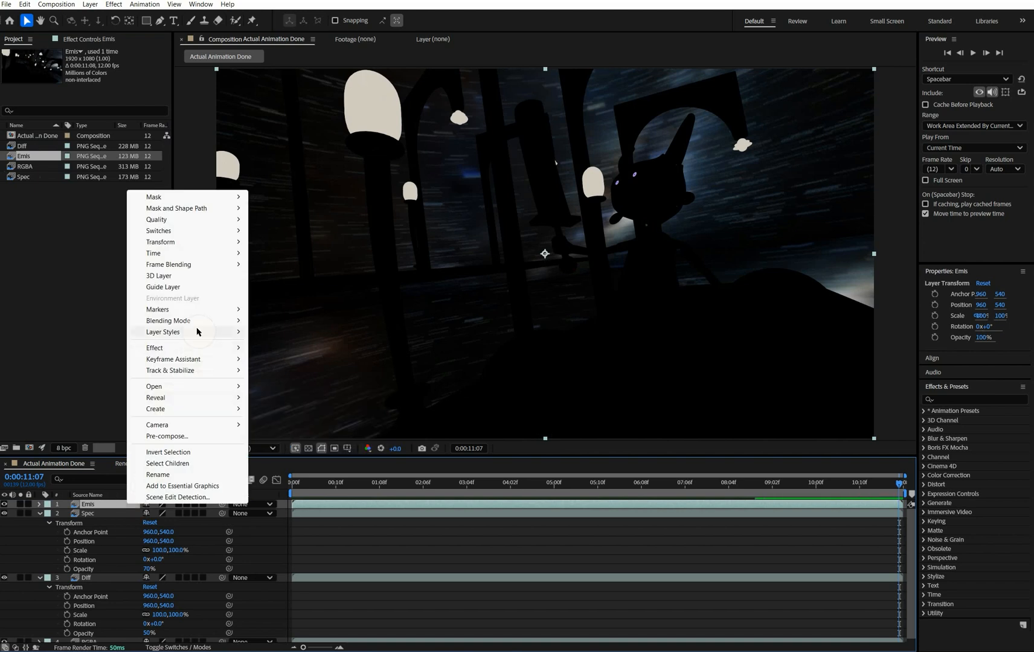
mouse_move(207, 325)
click(253, 336)
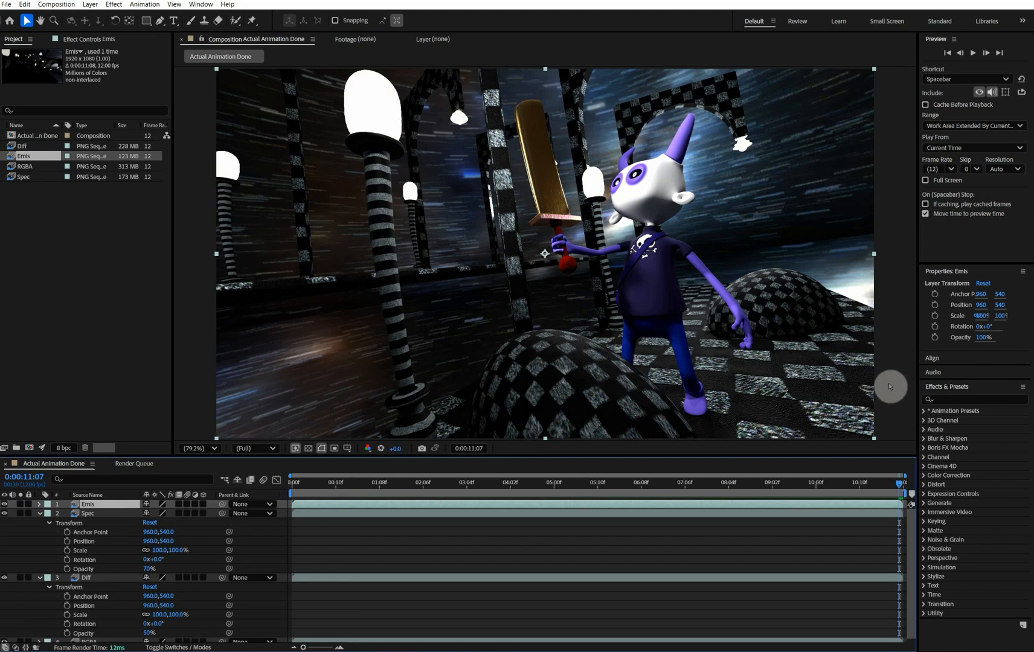
- Find the Gaussian Blur effect by searching for Blur and apply it to the Emis layer
click(976, 399)
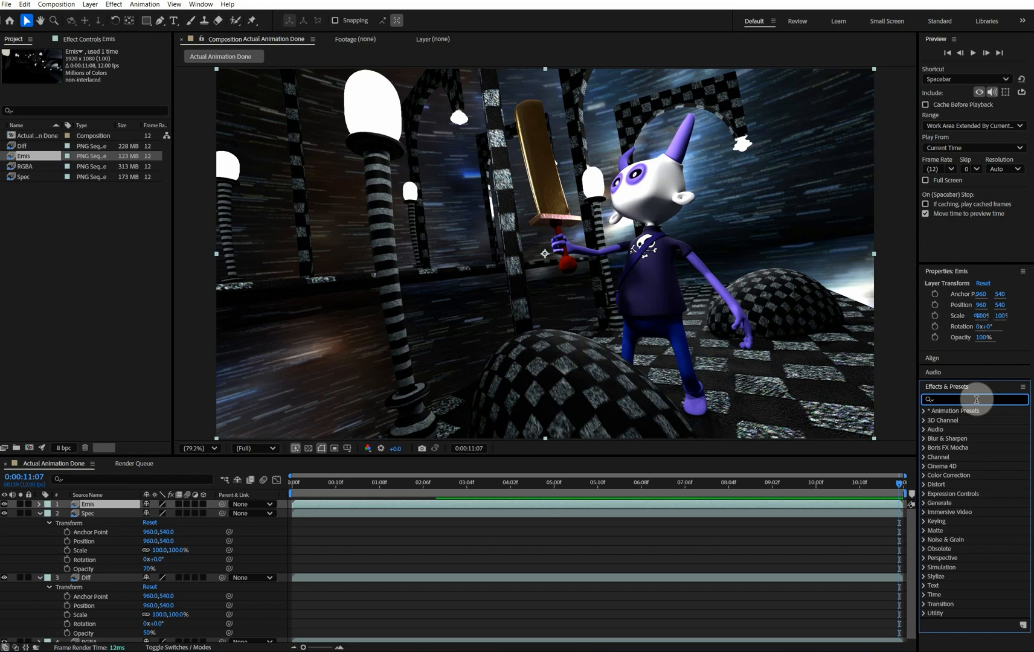
text(Blur)
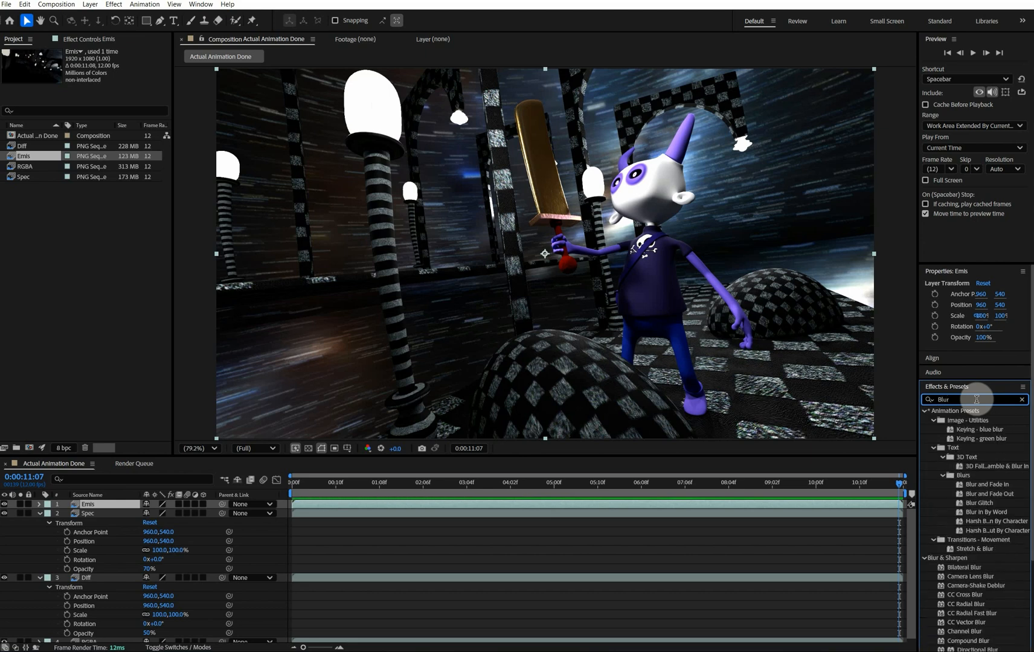
key(Return)
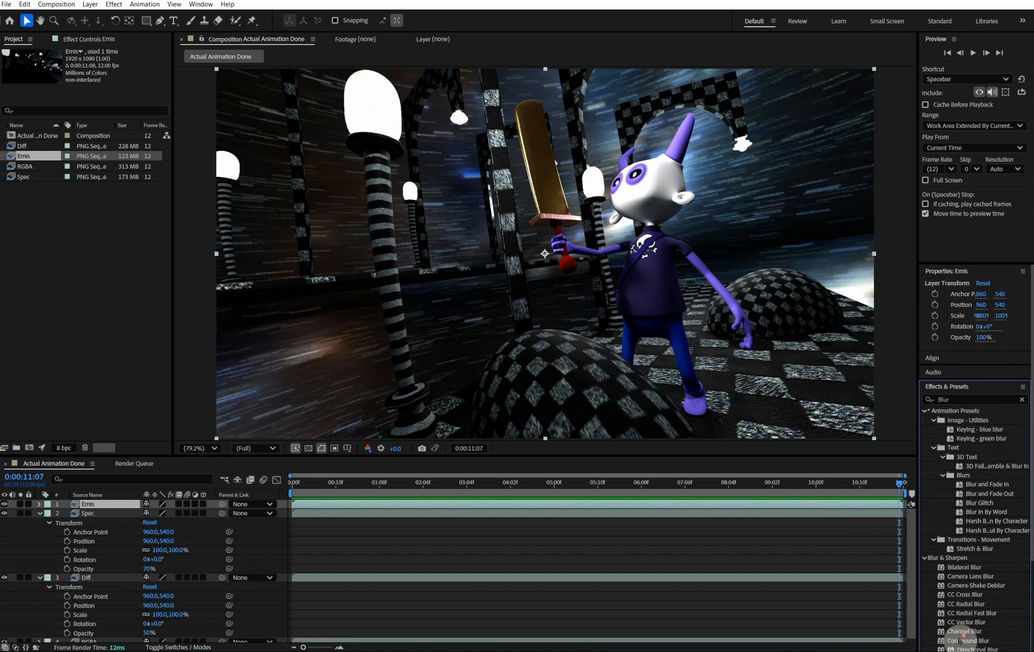
scroll(962, 634, down, 2)
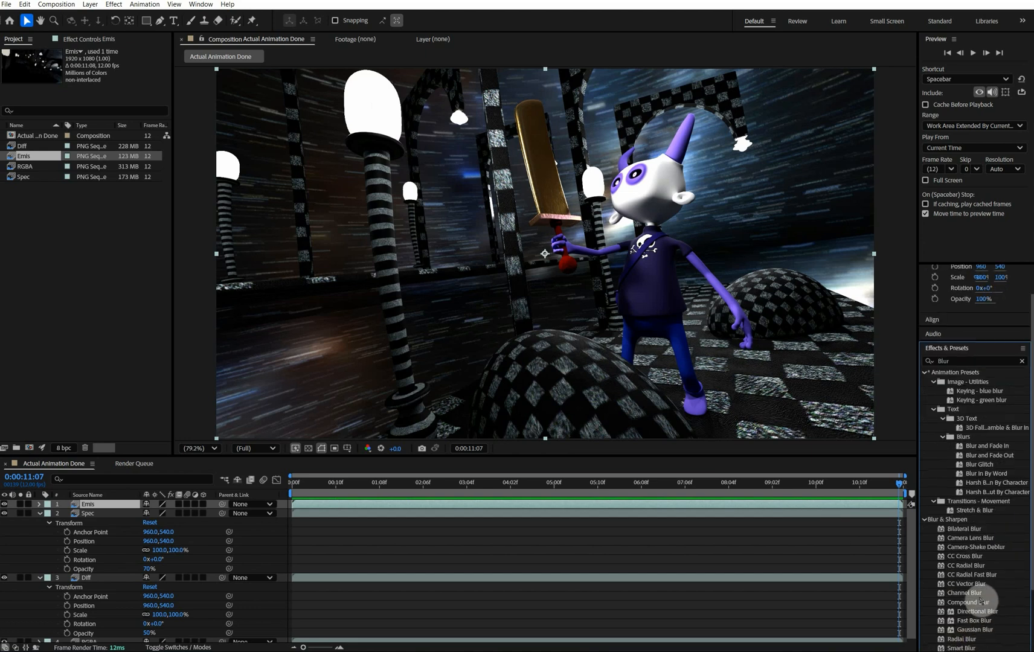
click(974, 631)
drag(974, 633, 111, 504)
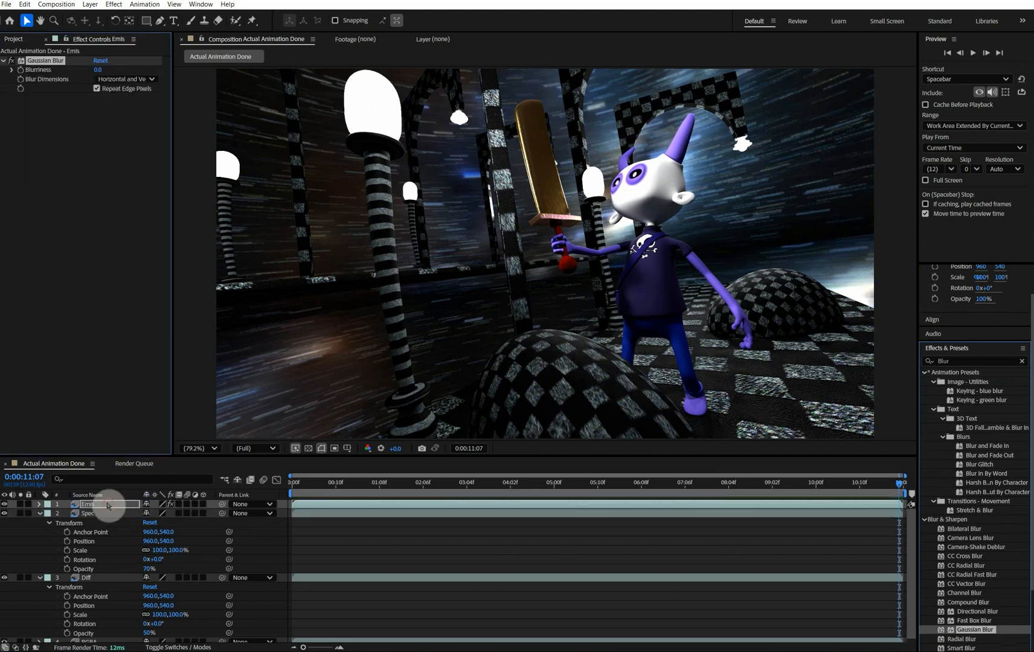
- Try a Gaussian Blur blurriness of 30 on the Emis layer
click(97, 70)
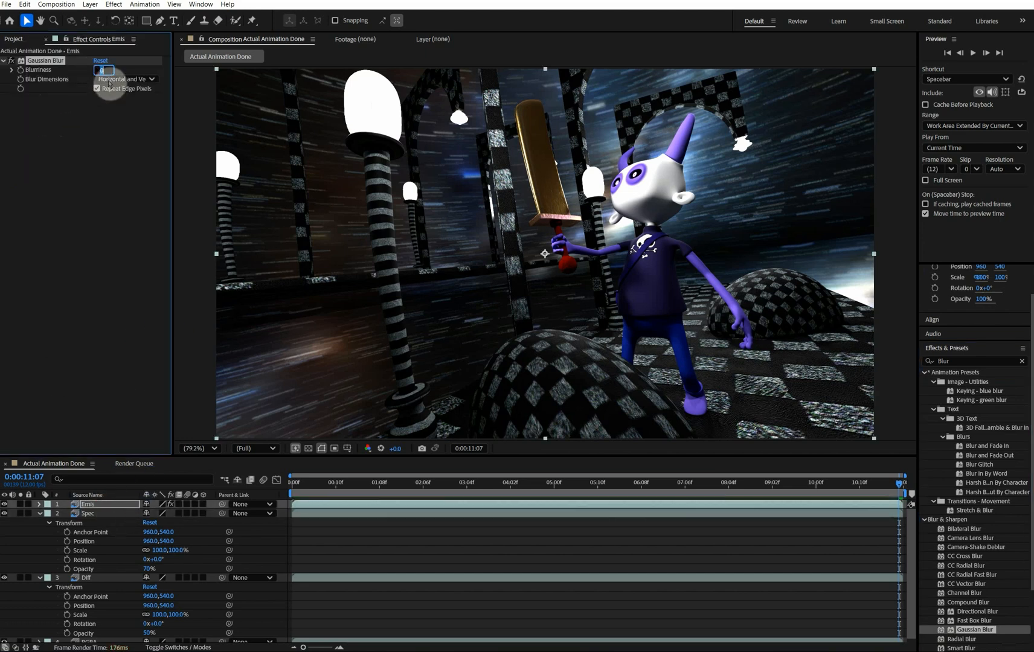
text(30)
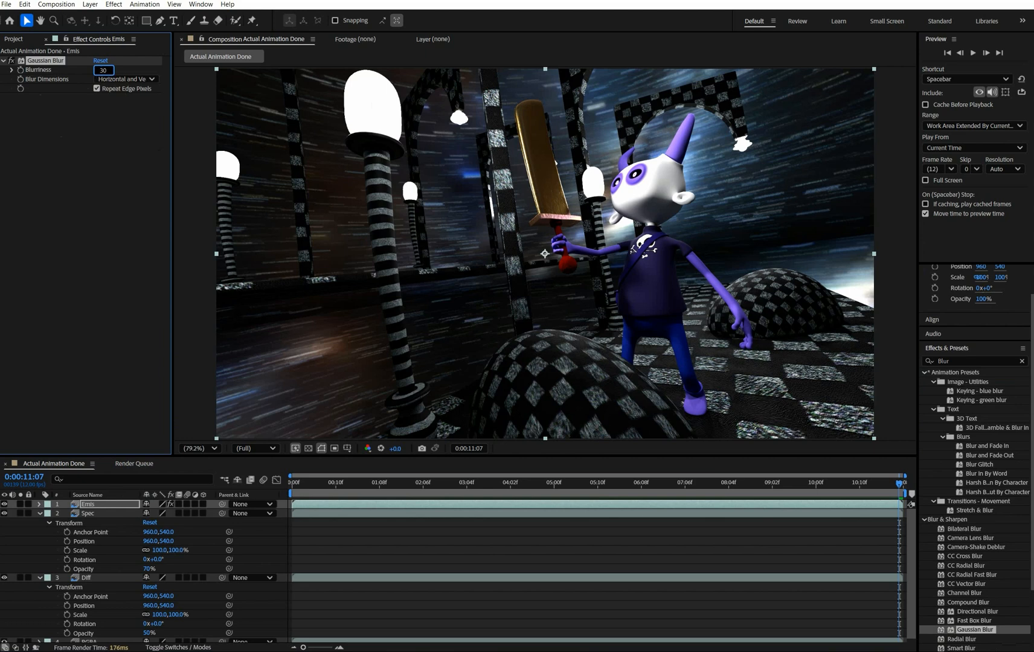
click(111, 83)
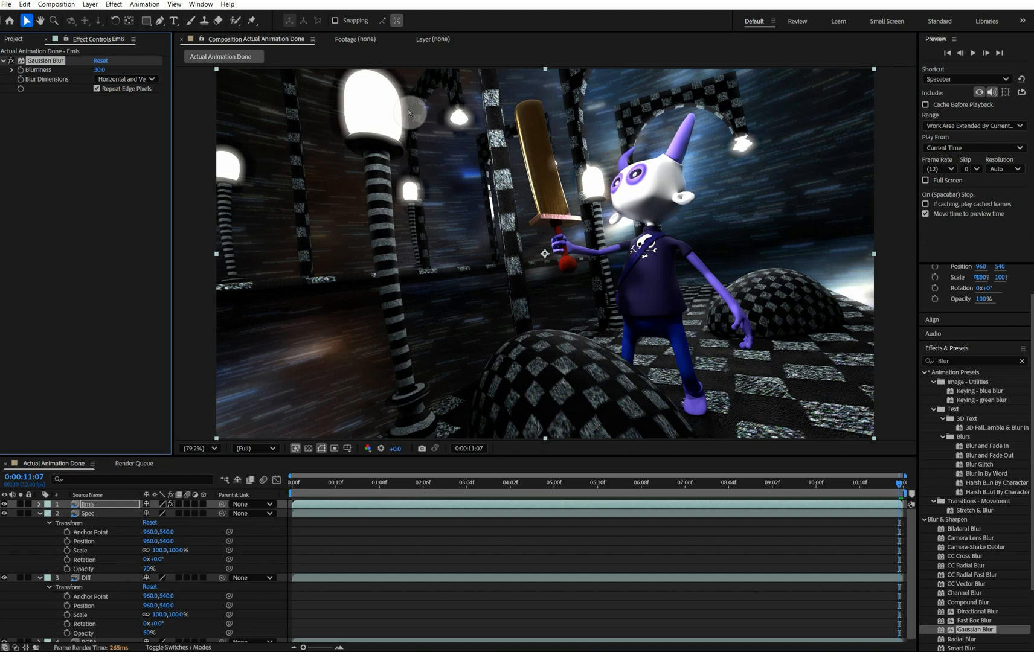
- Set the blurriness of the Emis layer's Gaussian Blur to 60
click(100, 69)
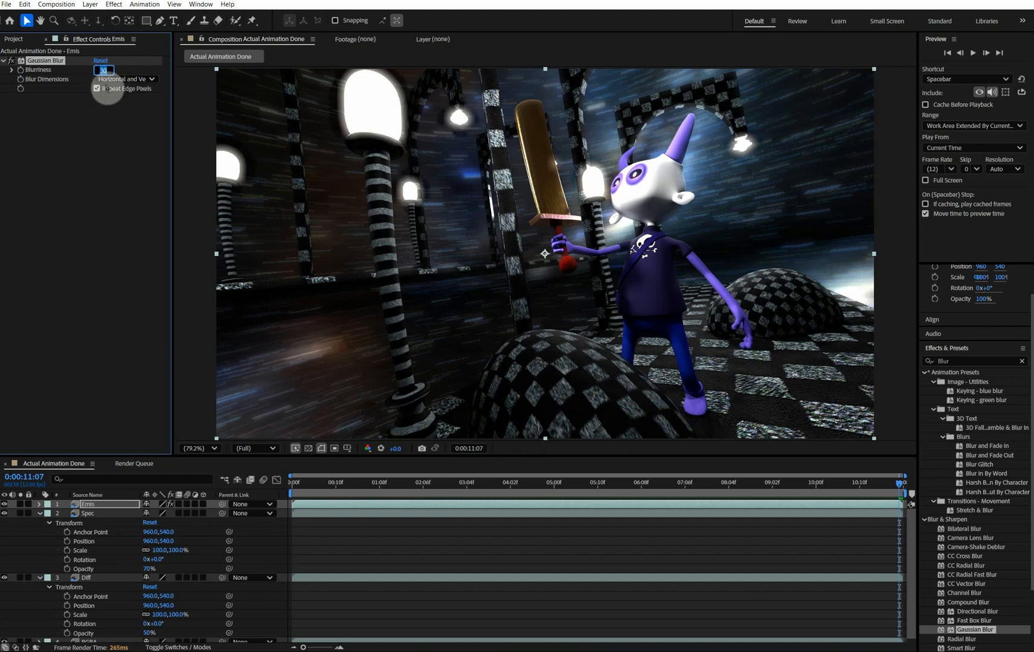
text(60)
key(Return)
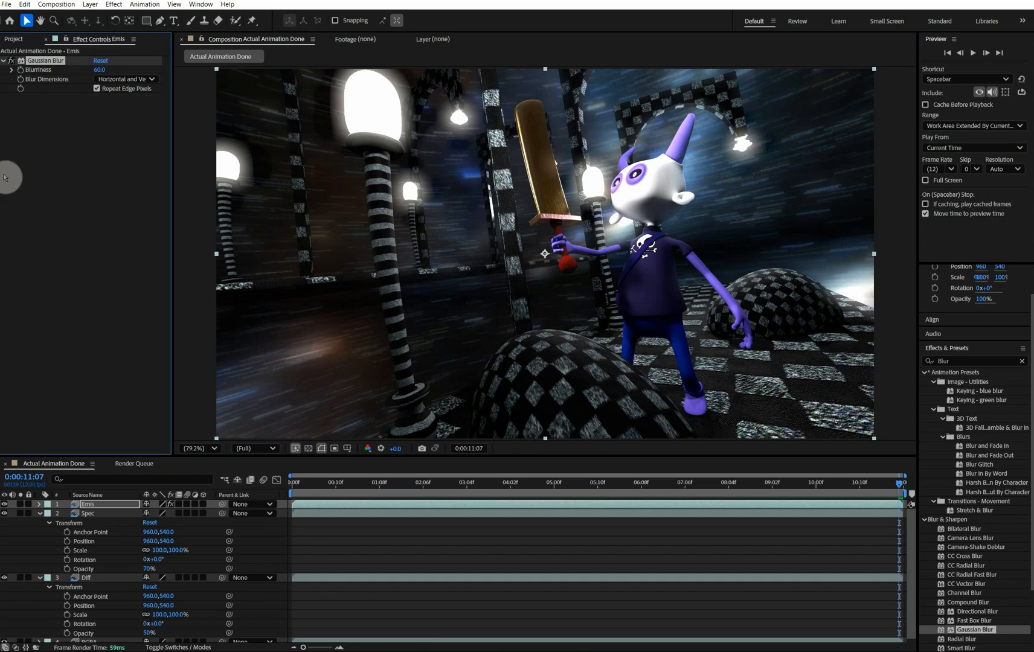
- Expand the Emis layer's transform properties and set its opacity to 50%
click(40, 504)
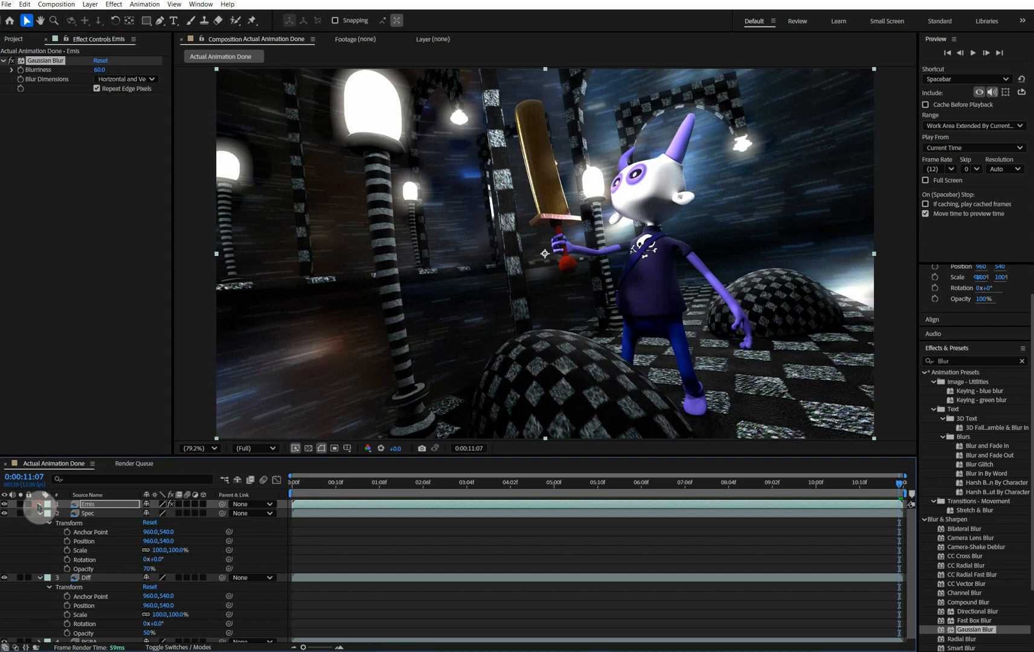
click(49, 523)
click(147, 569)
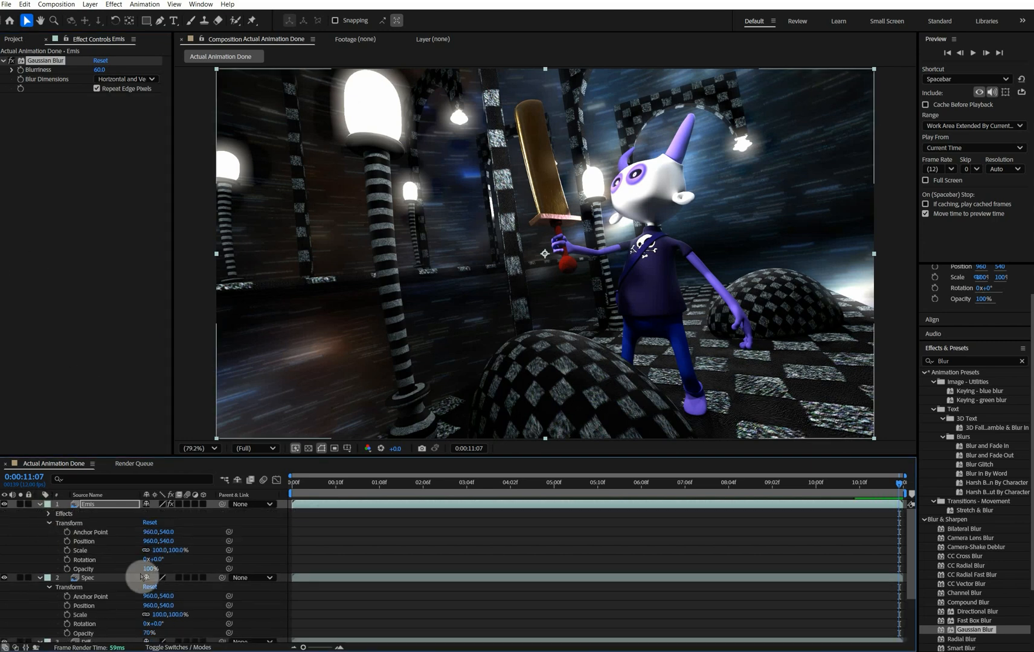
text(50)
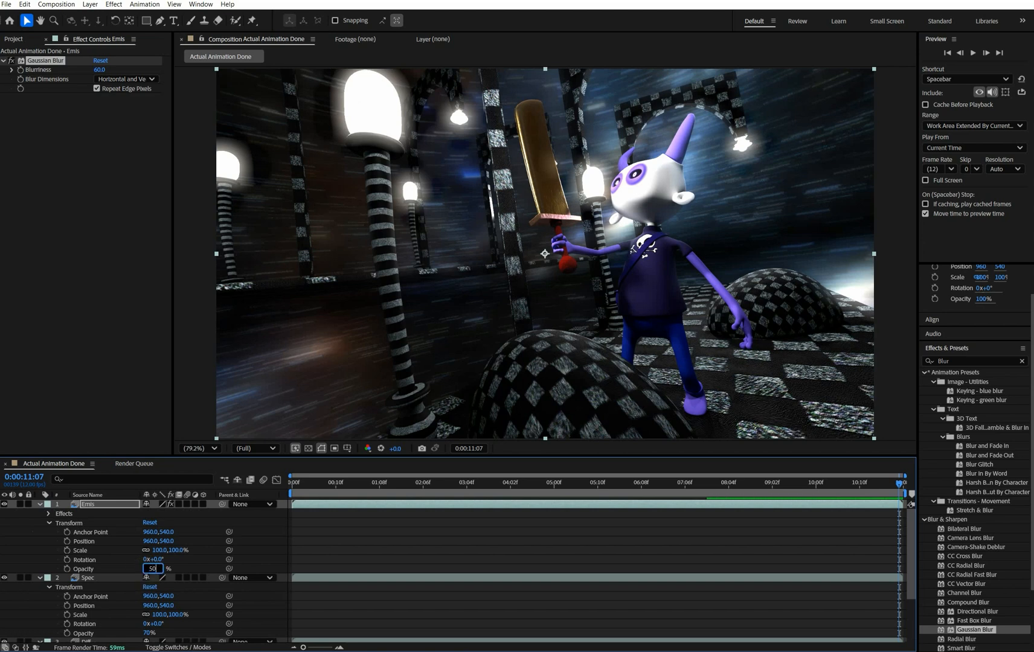
click(146, 574)
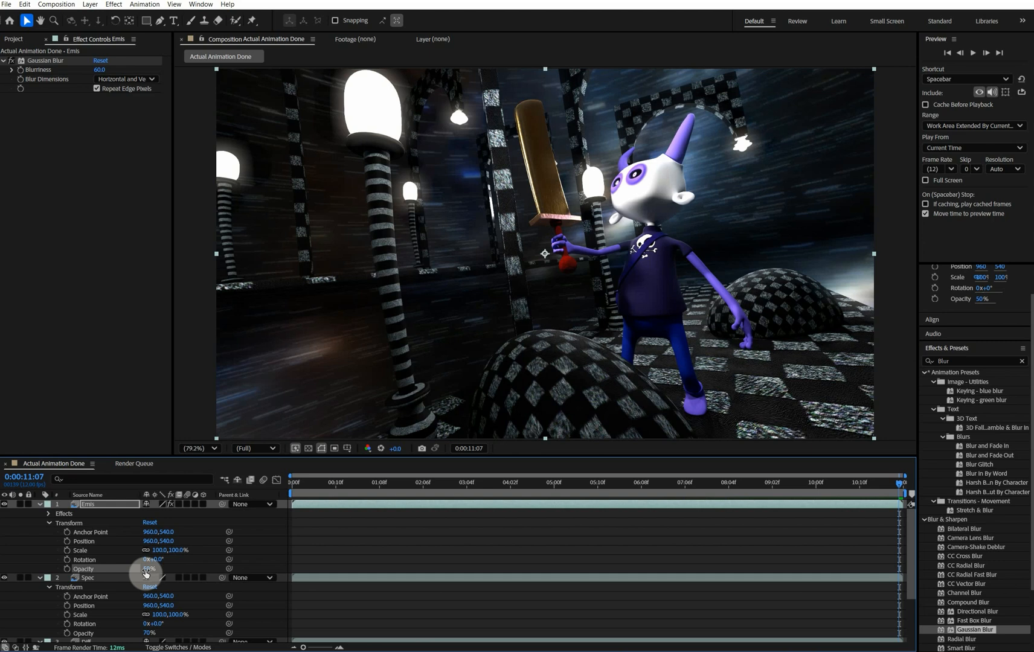
- Duplicate the blurred Emis layer in the composition
ctrl+click(62, 505)
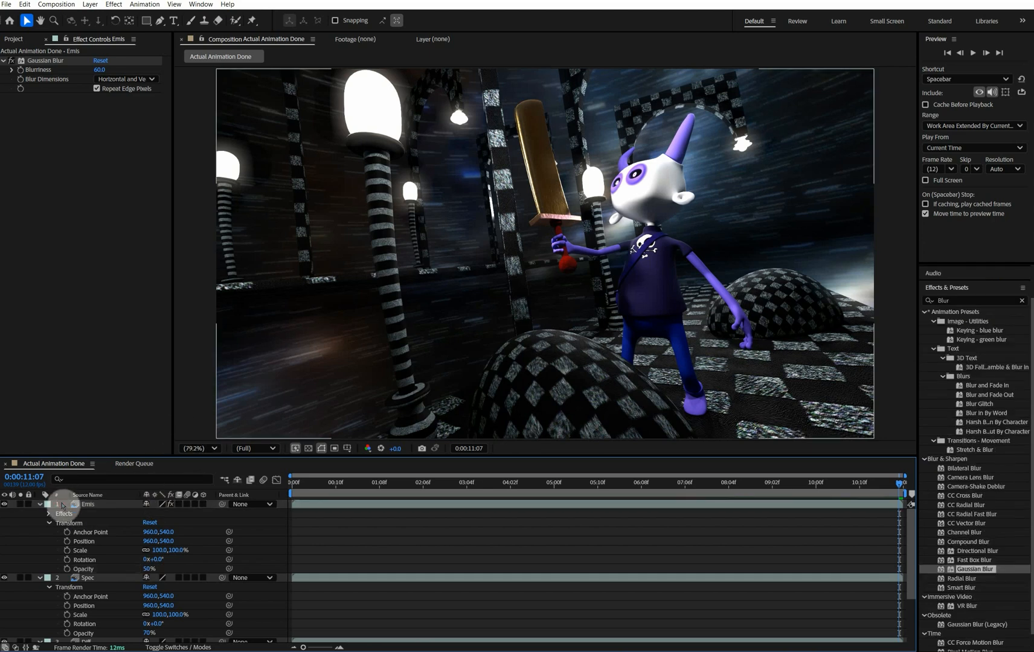
click(109, 504)
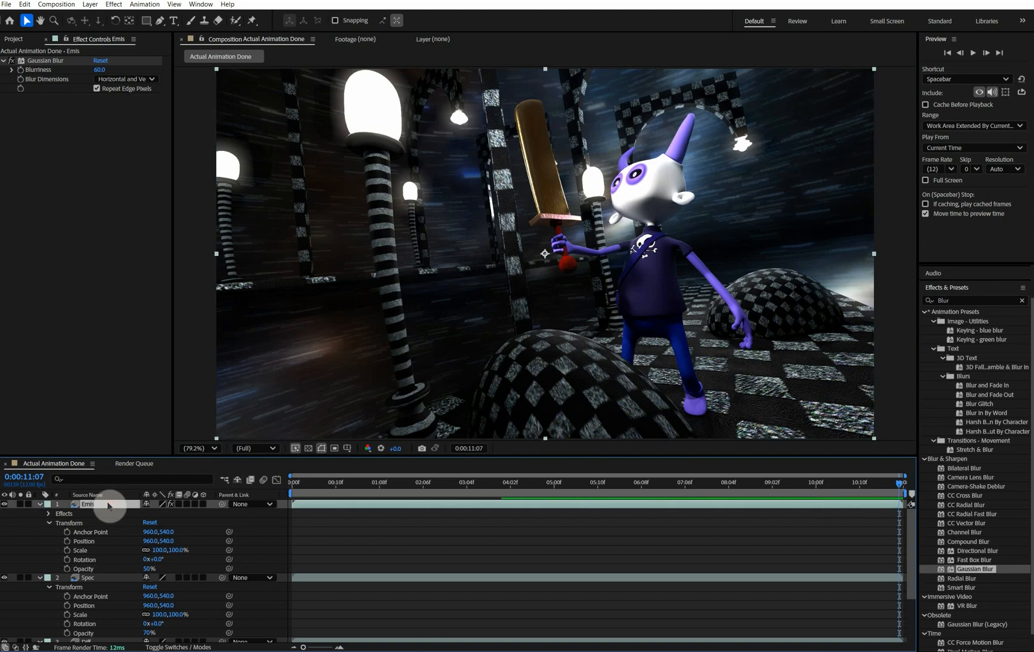
key(ctrl+d)
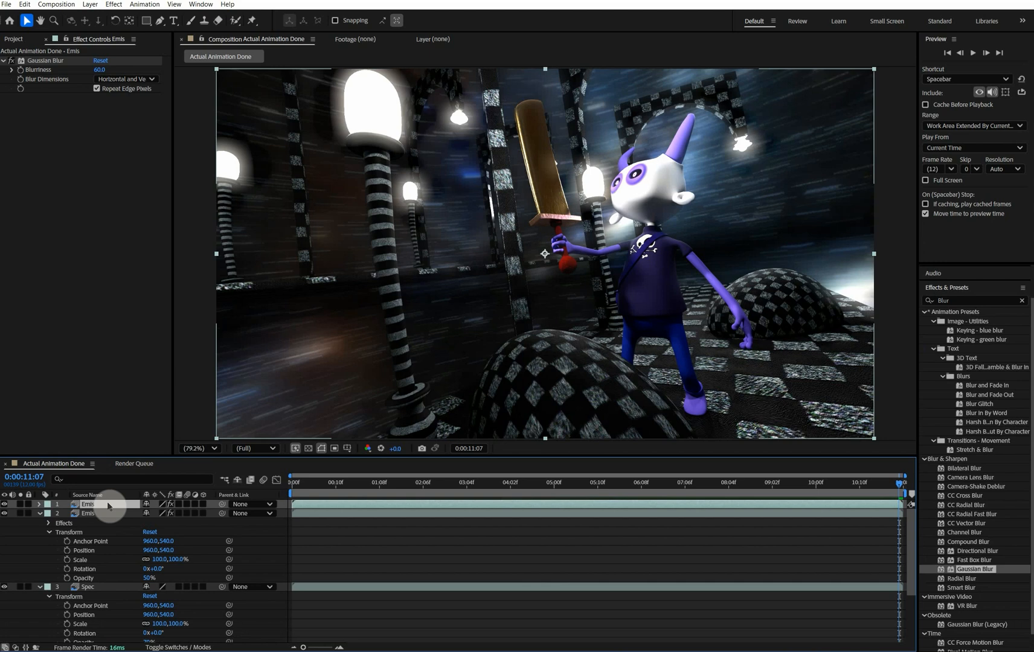
- Expand the Gaussian Blur settings of the topmost Emis layer and set the blurriness to 30
click(41, 504)
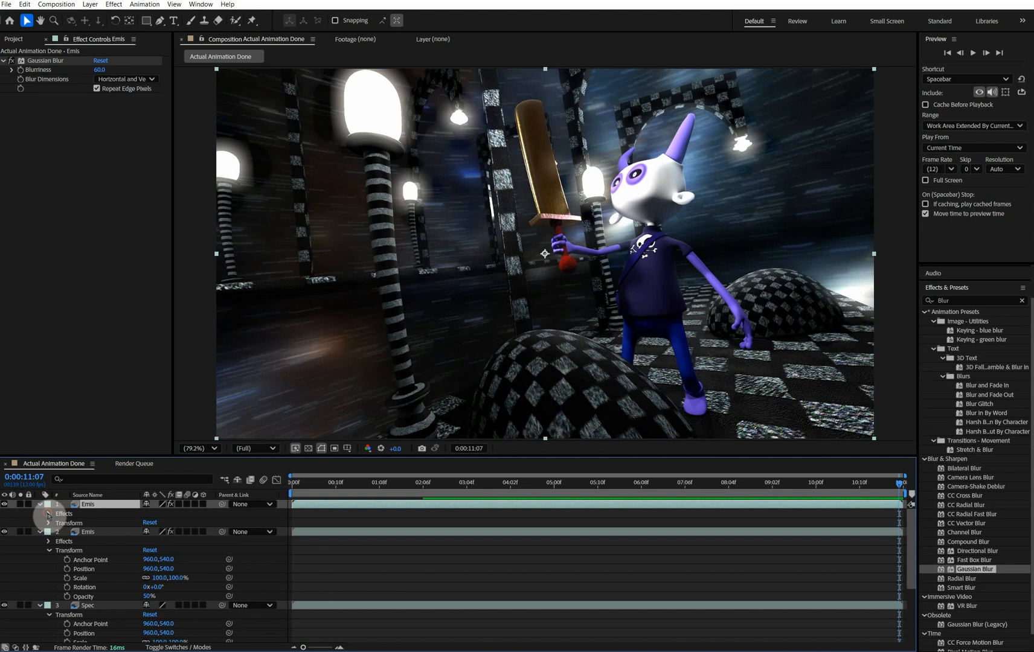
click(49, 514)
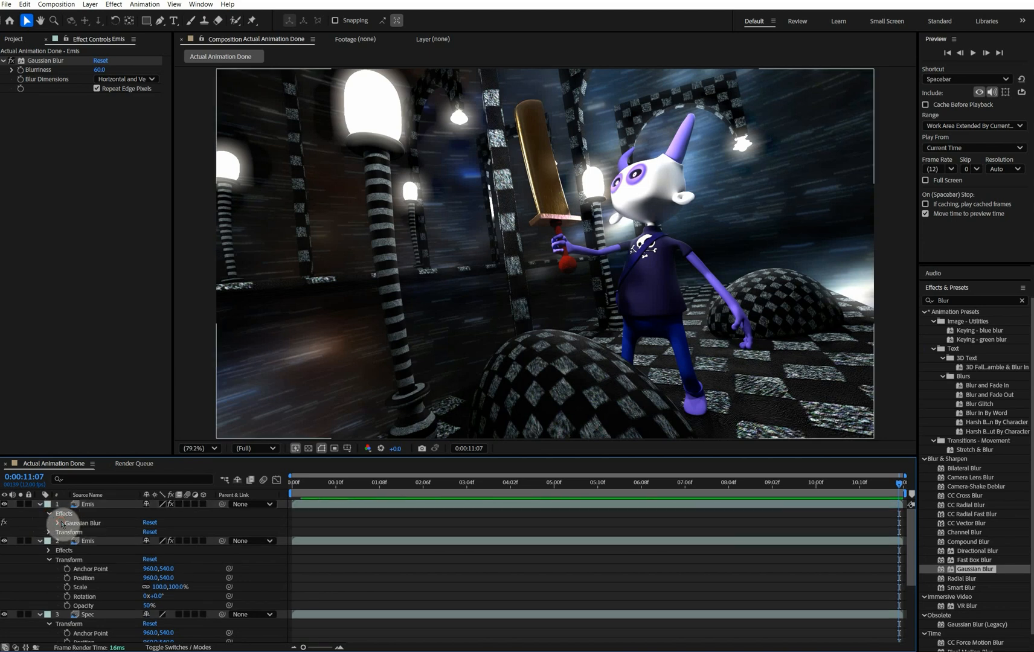
click(58, 523)
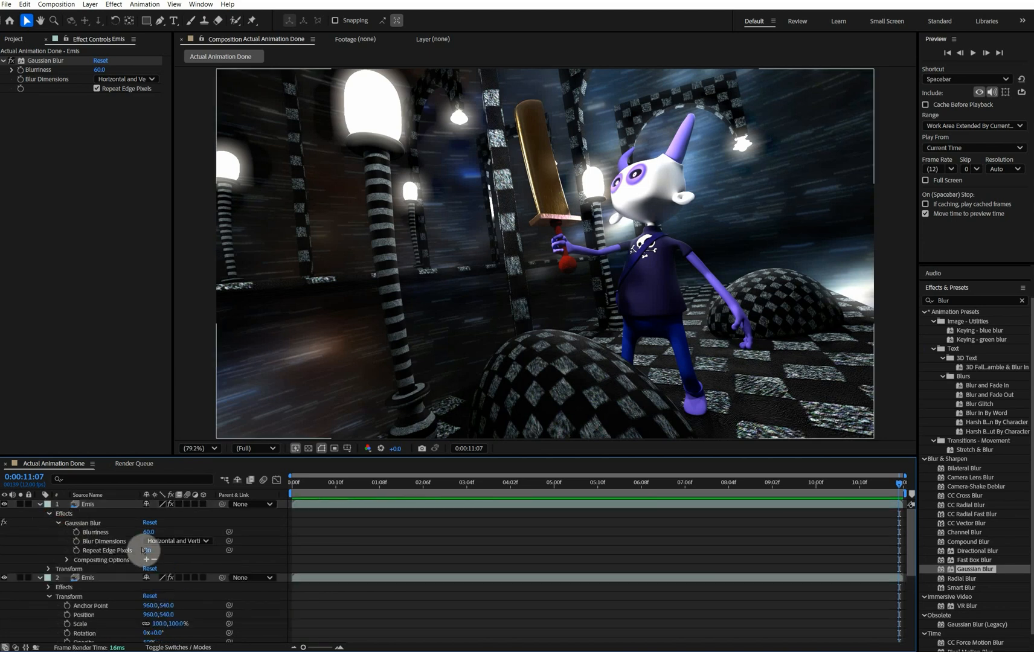
click(148, 533)
text(30)
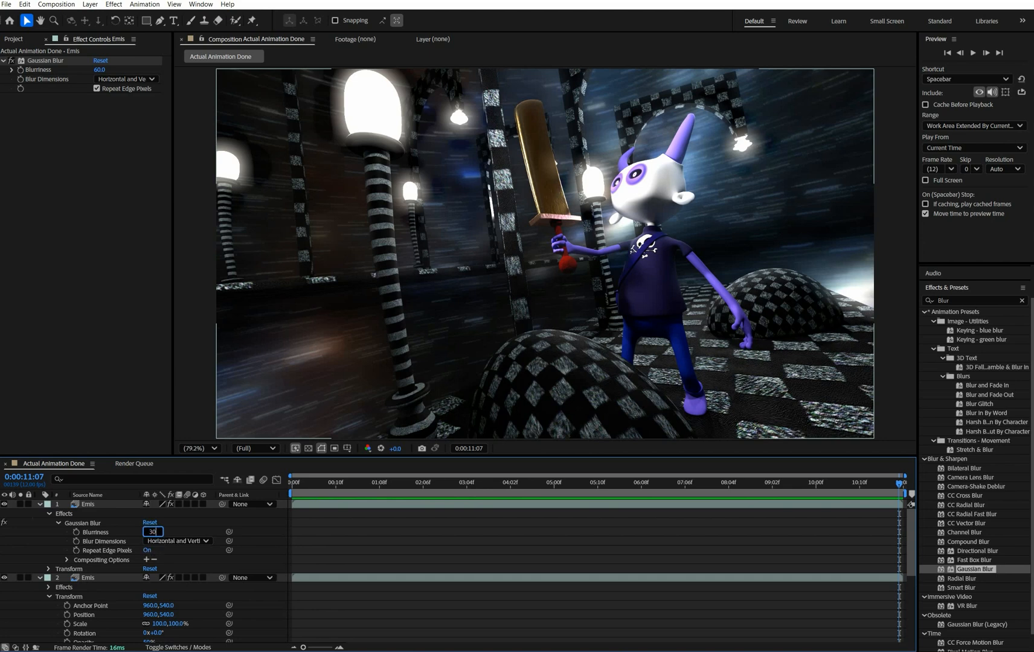
key(Return)
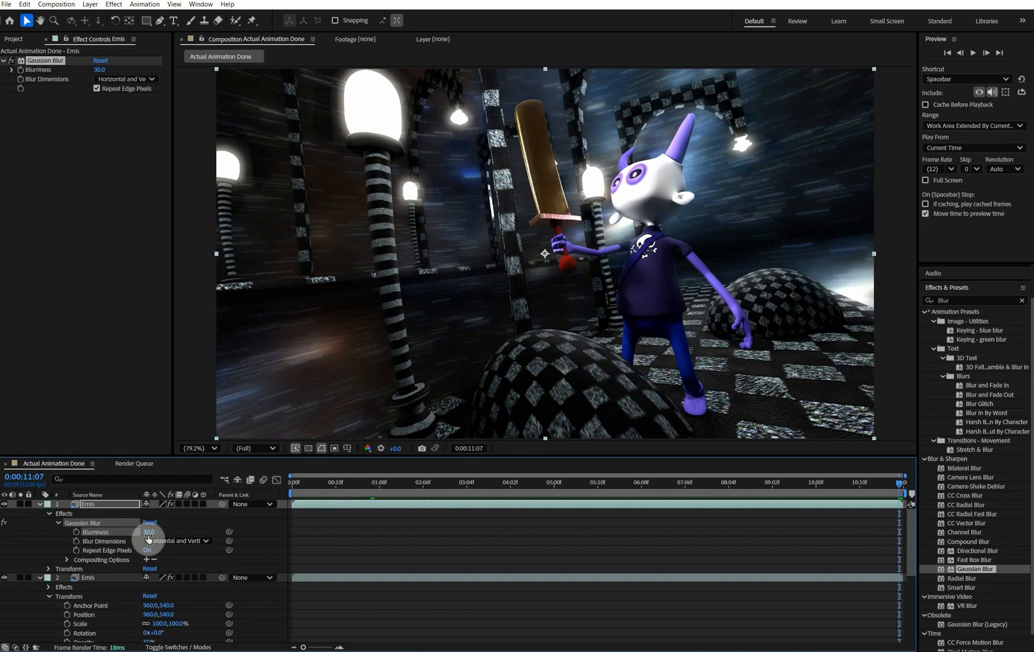
- Expand the topmost Emis layer's transform properties and set its opacity to 70%
click(48, 570)
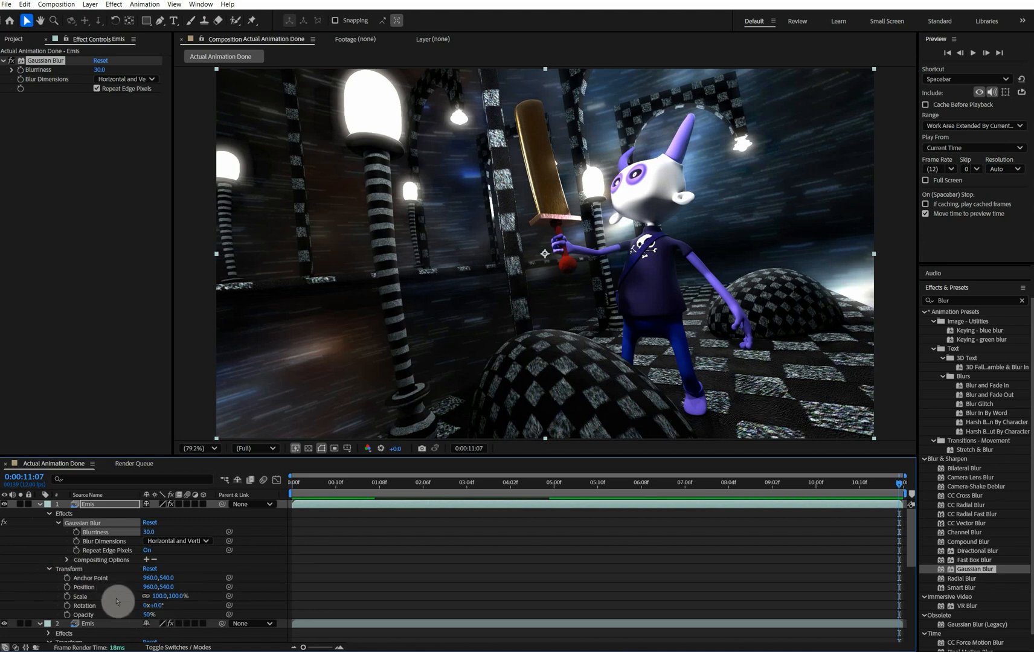
click(146, 615)
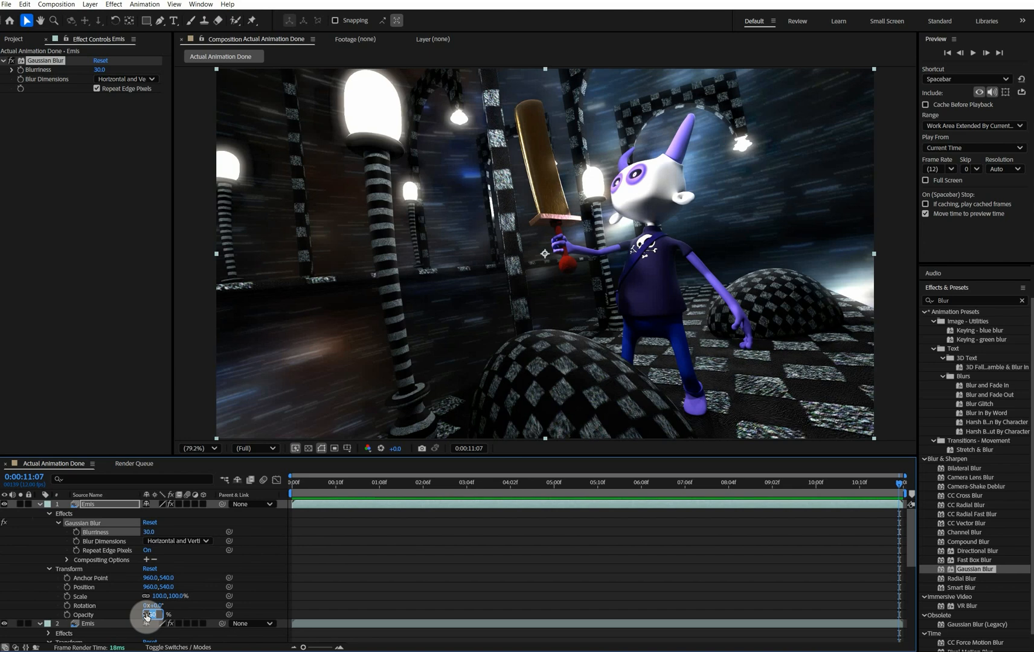
text(70)
key(Return)
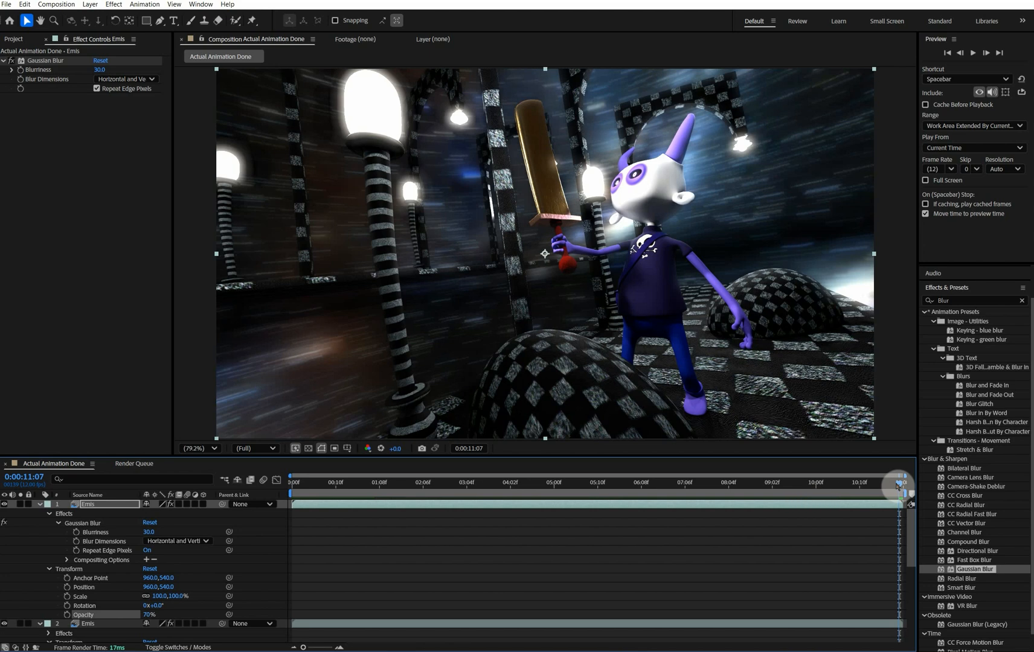
- Scrub the composition to 0:00:11:06 and collapse the properties of both Emis layers, Spec and Diff
click(898, 483)
drag(898, 483, 893, 531)
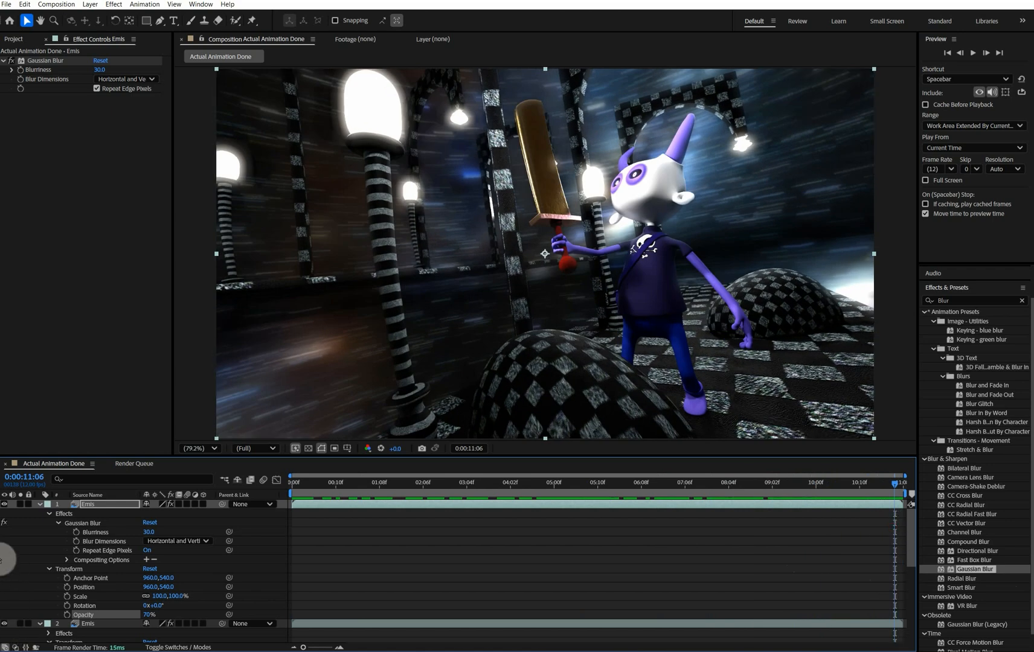
click(40, 505)
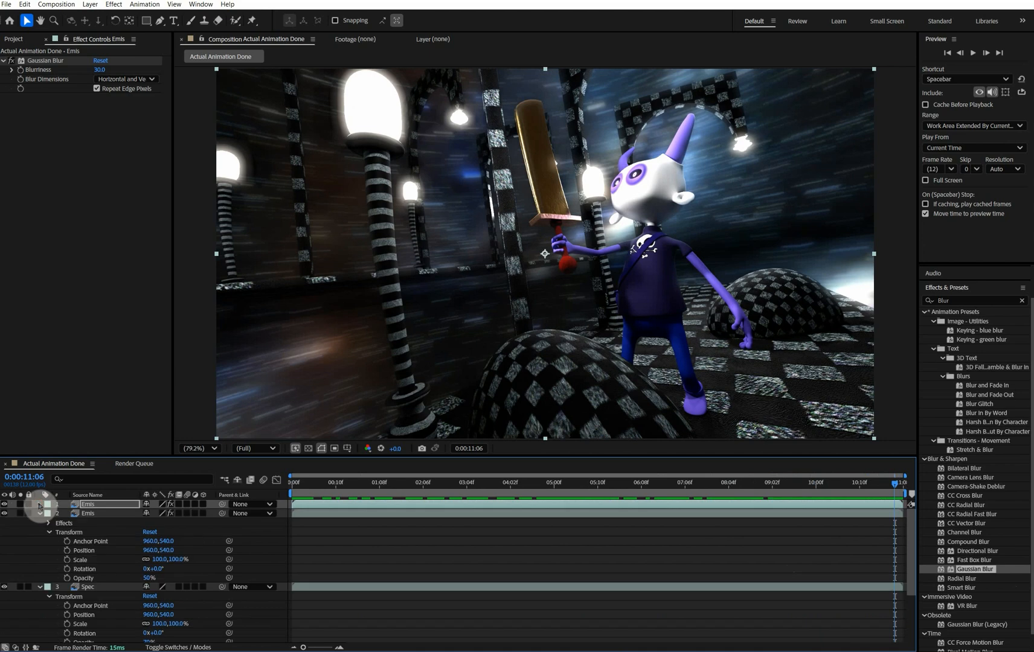
click(39, 513)
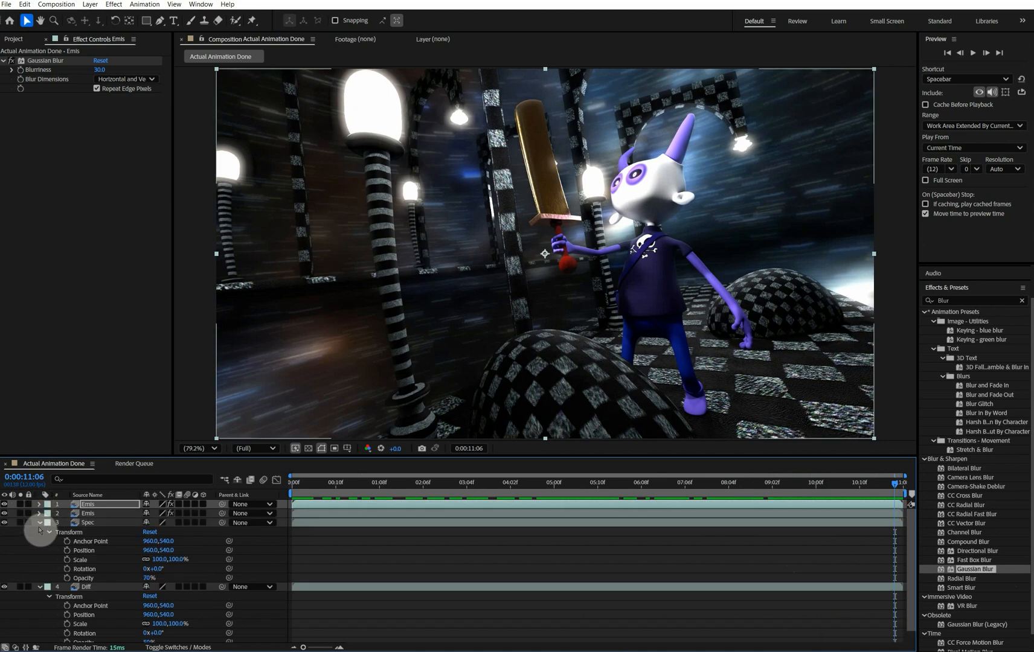
click(40, 523)
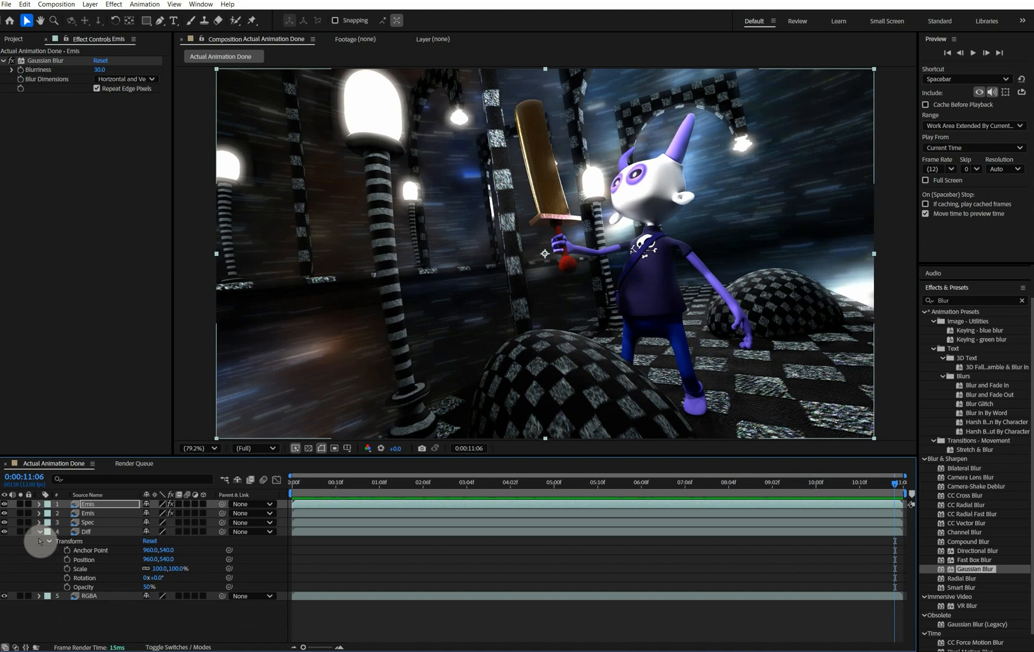
click(40, 532)
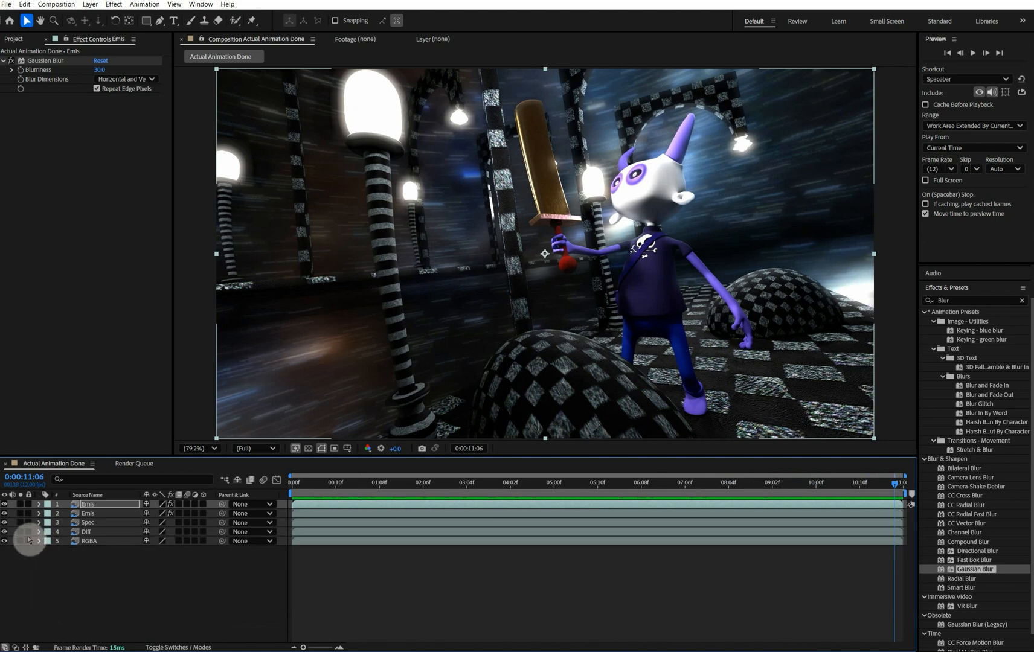
- Compare the composite with the plain RGBA pass by hiding both Emis layers, Spec and Diff and showing them again
click(4, 504)
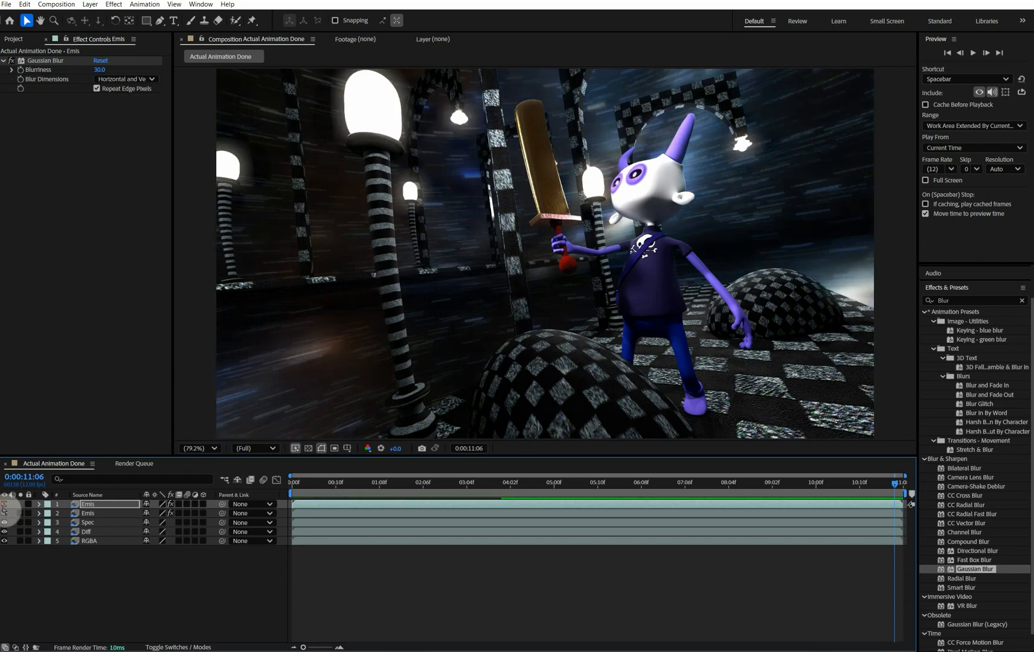
click(3, 513)
click(4, 522)
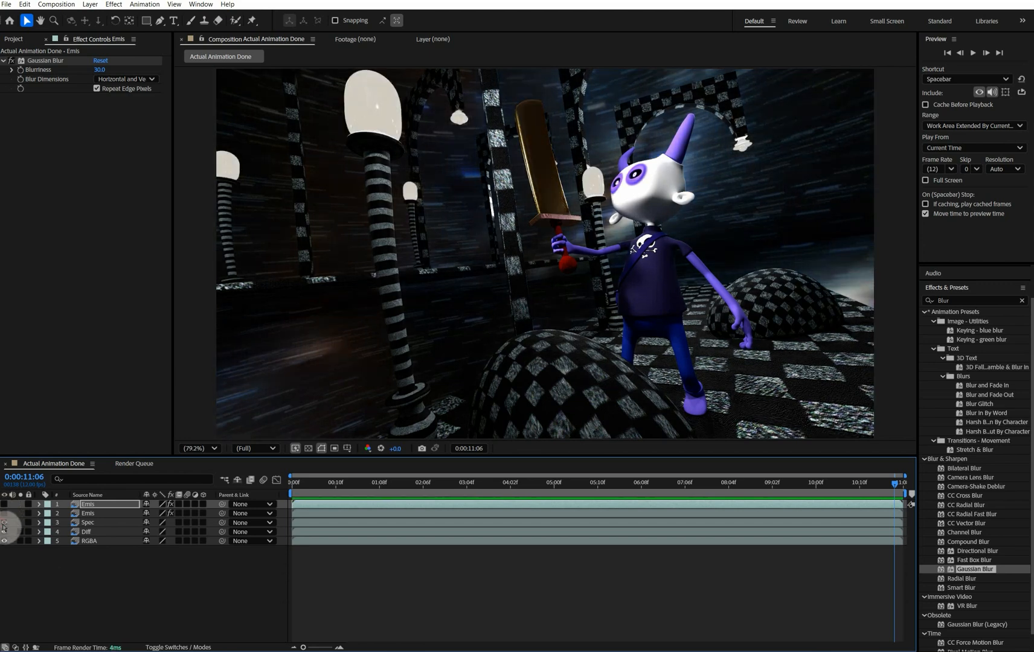
click(4, 531)
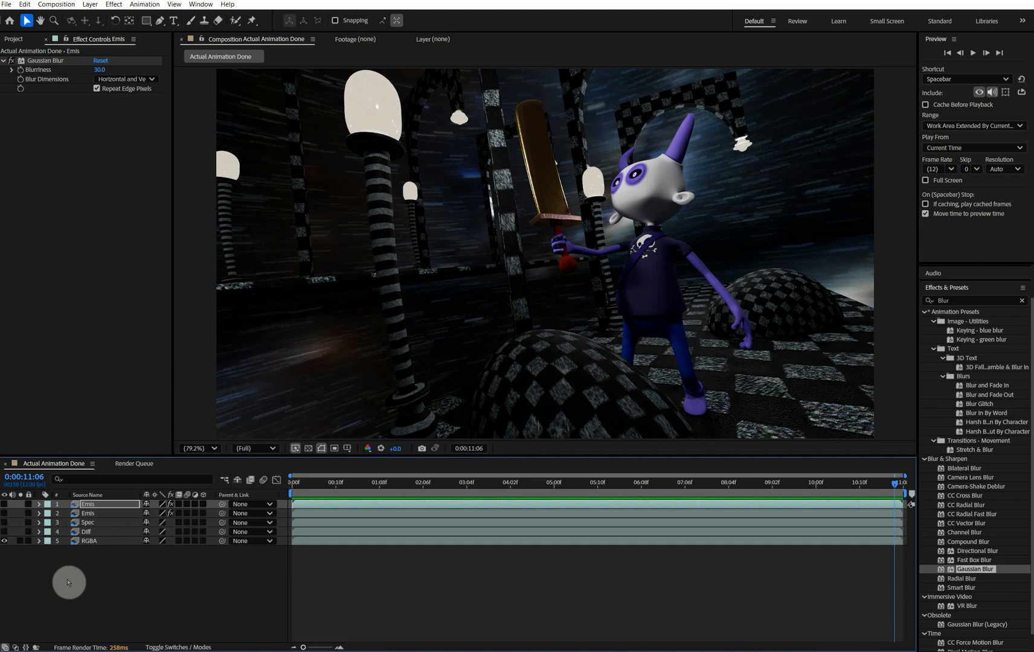
click(3, 522)
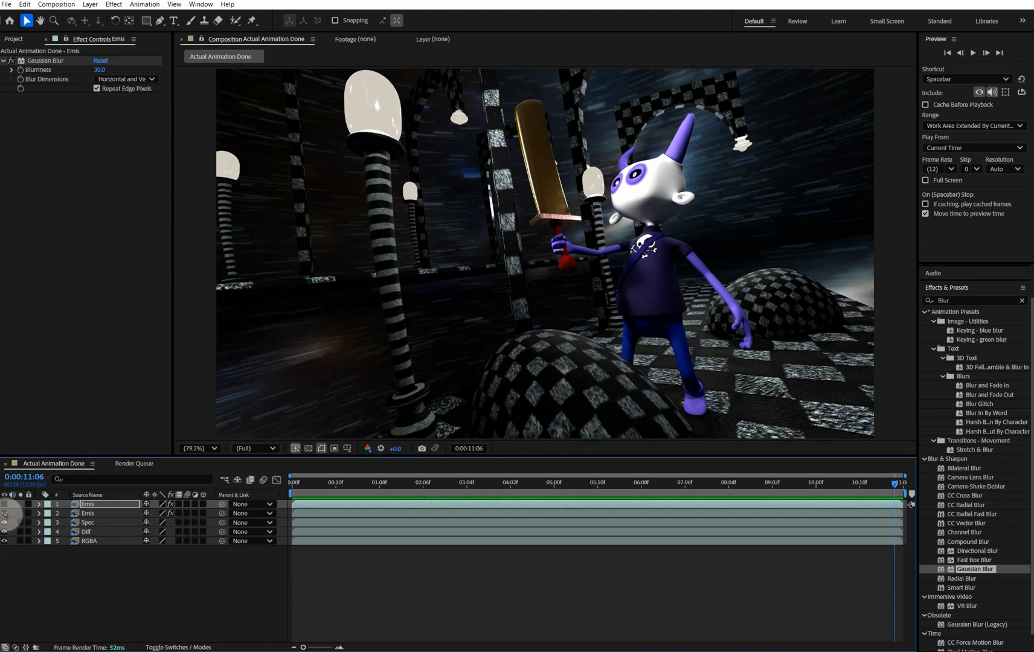
click(3, 513)
click(4, 504)
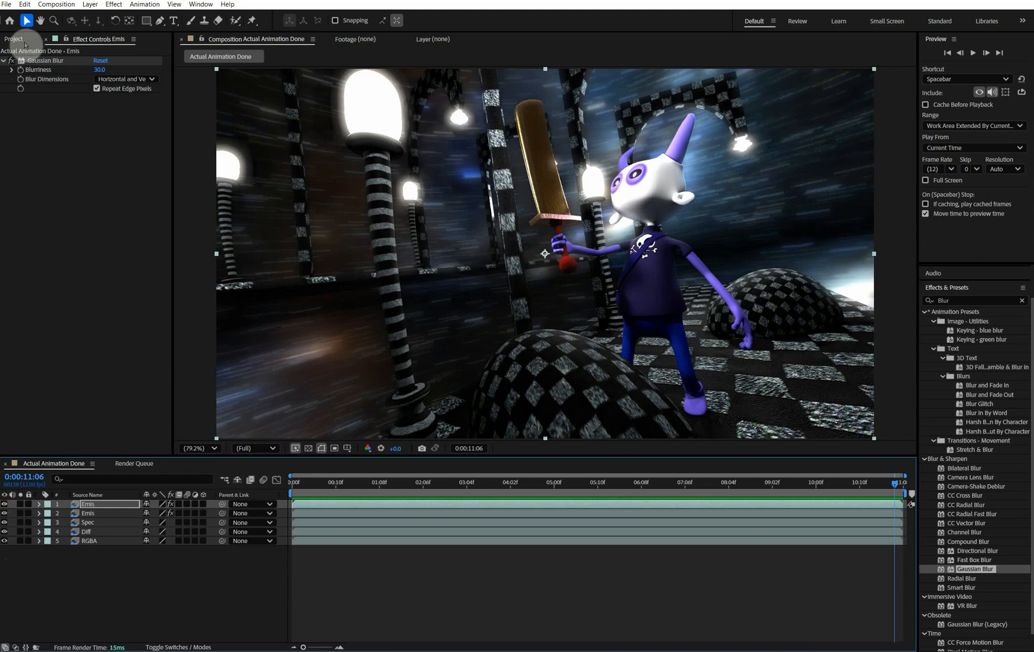
- Import the ambient occlusion frames as a PNG sequence from the BugOutNow\AO folder, starting with Actual Animation Done0001.png
click(7, 4)
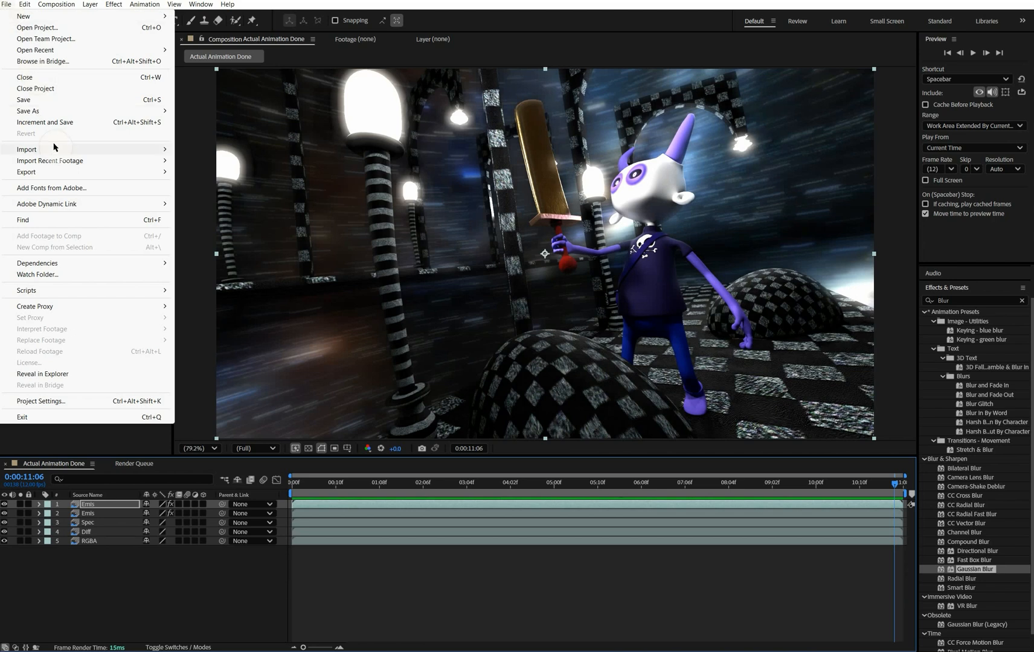
mouse_move(56, 152)
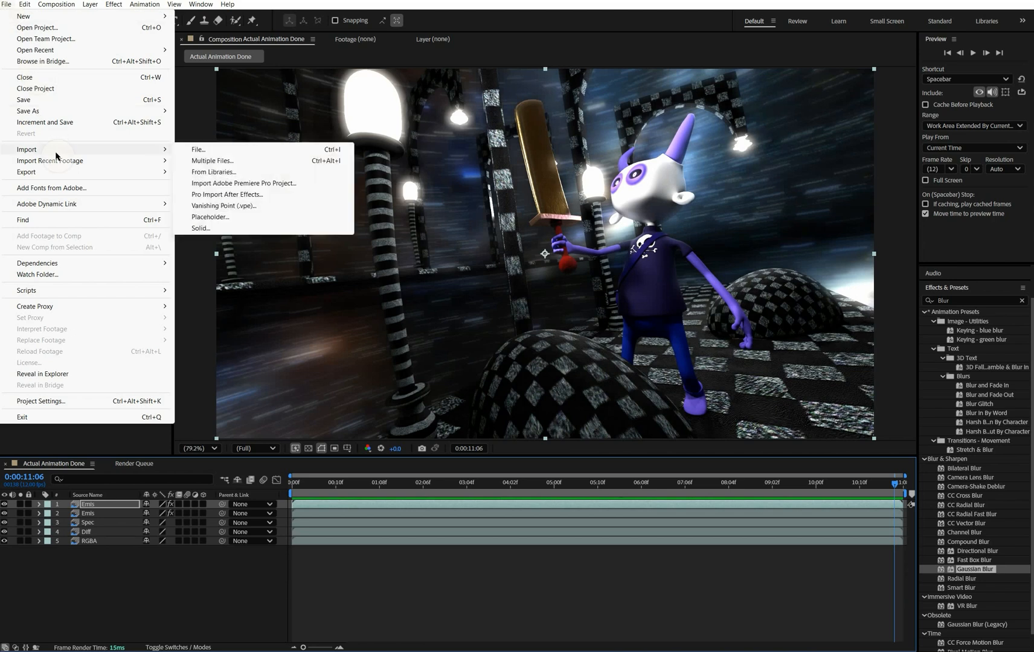
click(180, 149)
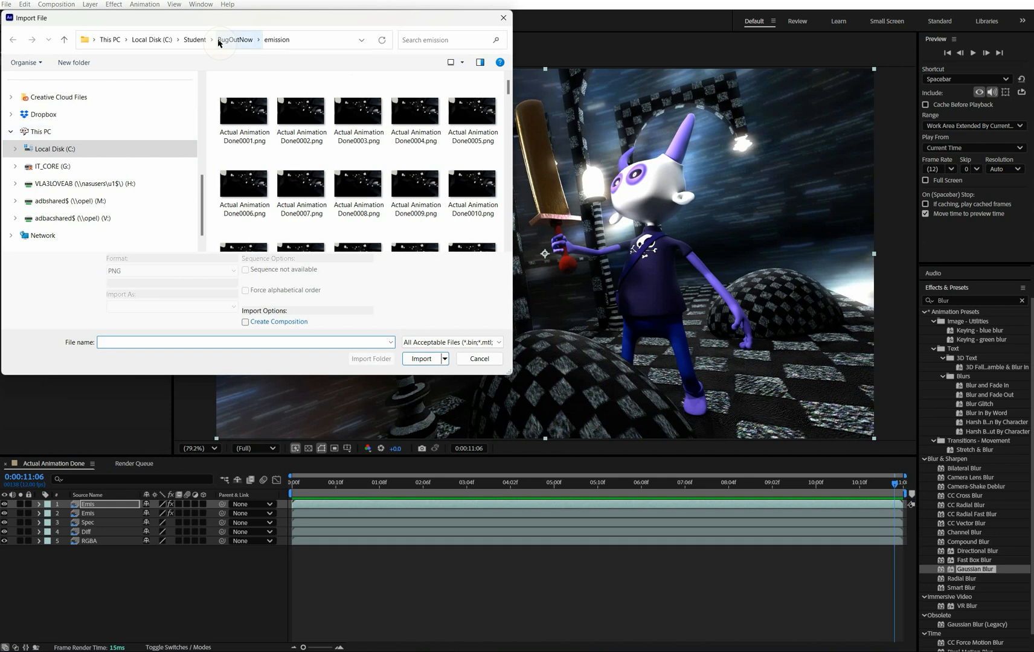
click(219, 41)
double_click(239, 95)
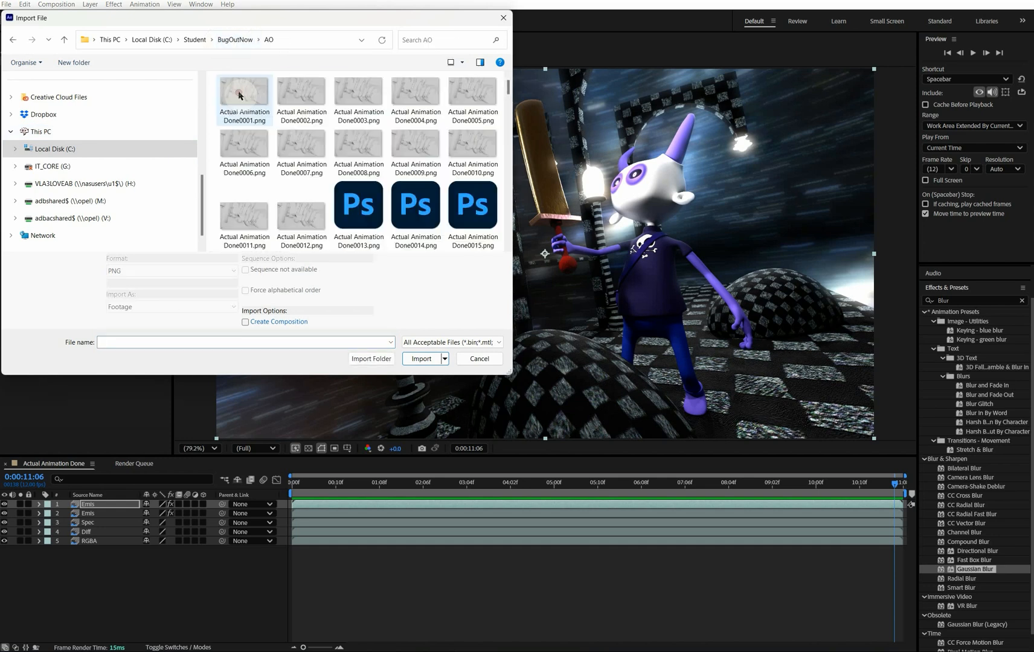
click(241, 93)
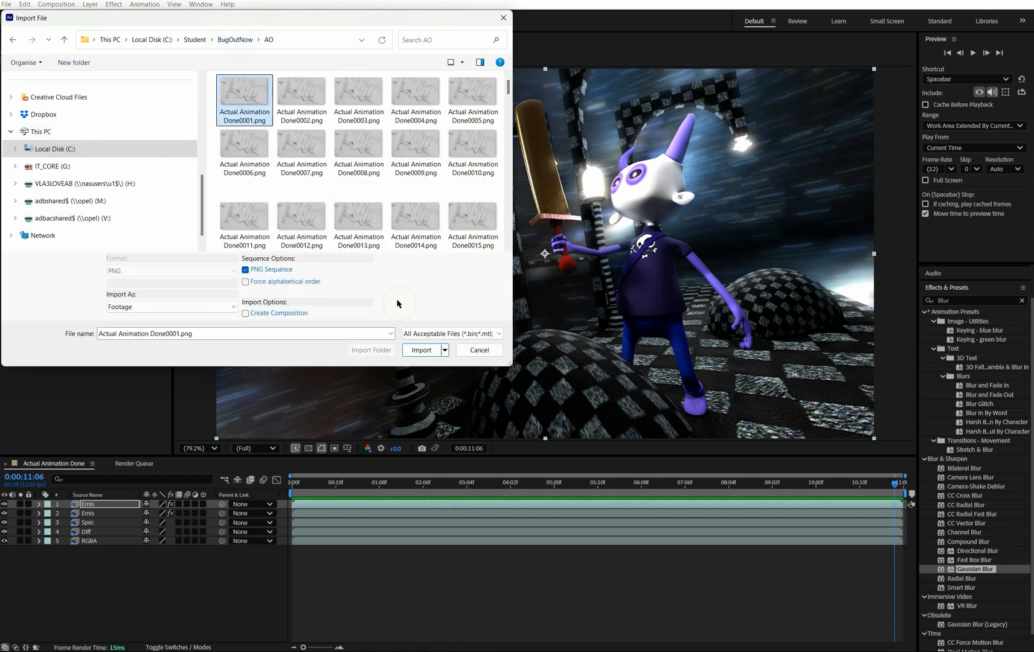
click(421, 351)
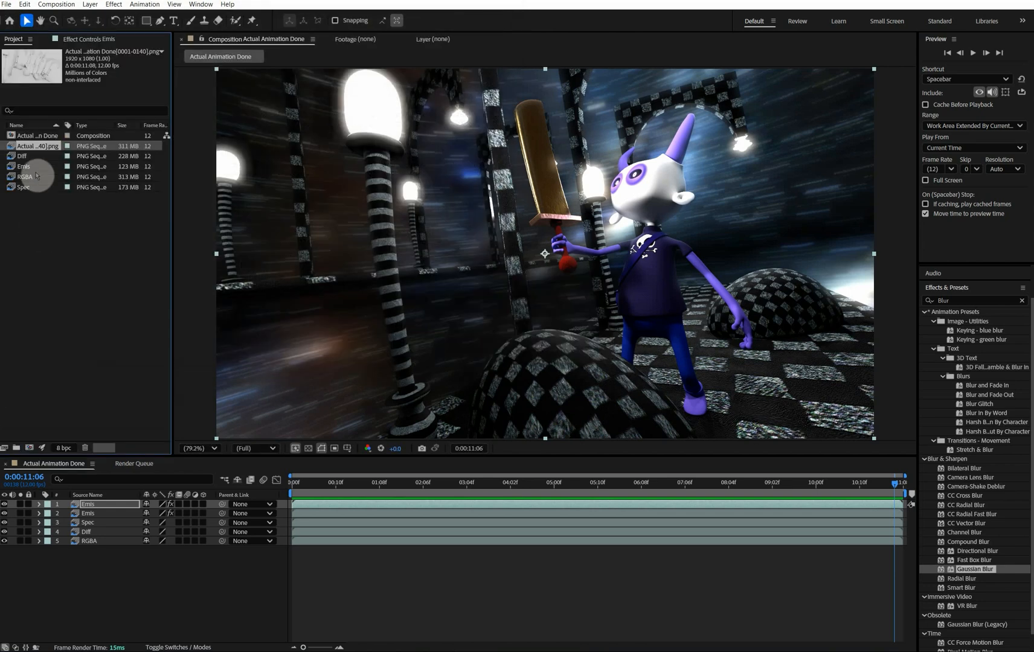
- Rename the imported sequence as AO and add it to the composition above the topmost Emis layer
key(Return)
text(AO)
key(Return)
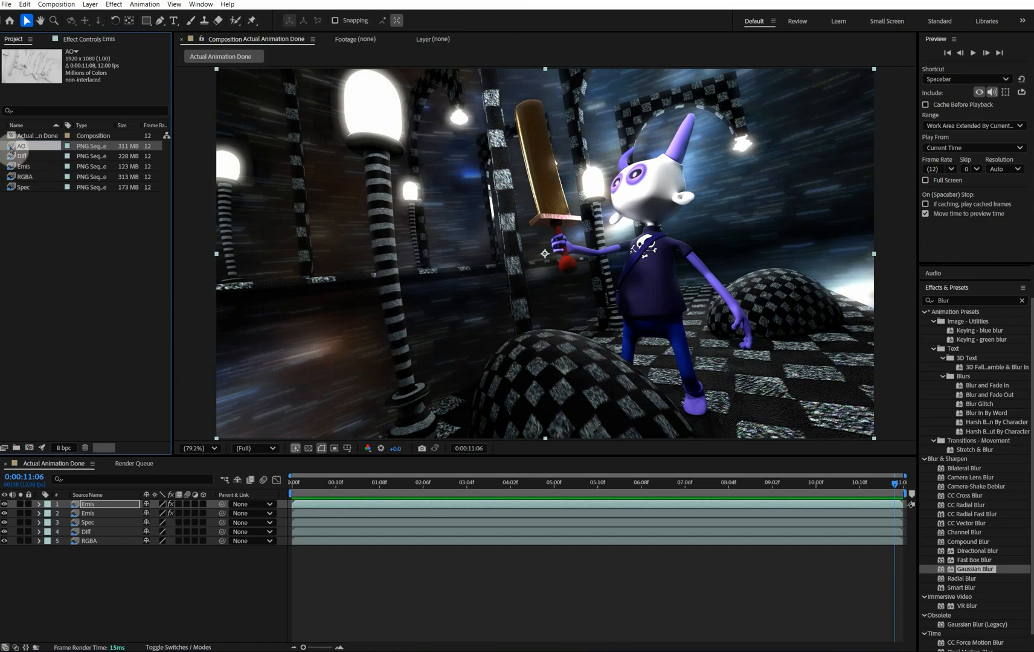
drag(10, 146, 61, 507)
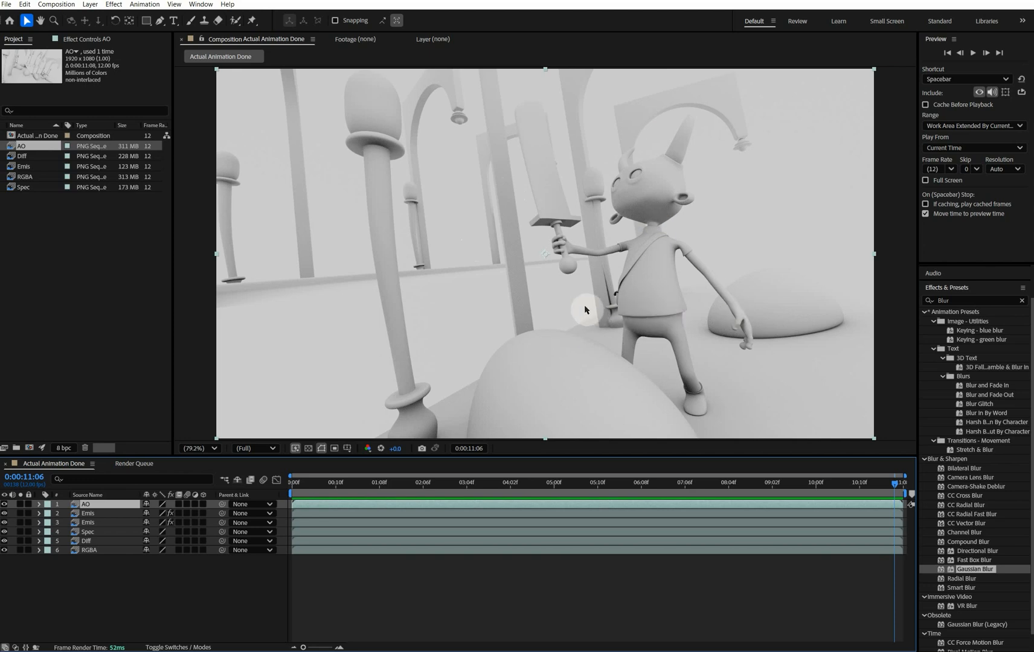
- Set the AO layer's blending mode to Multiply
right_click(104, 509)
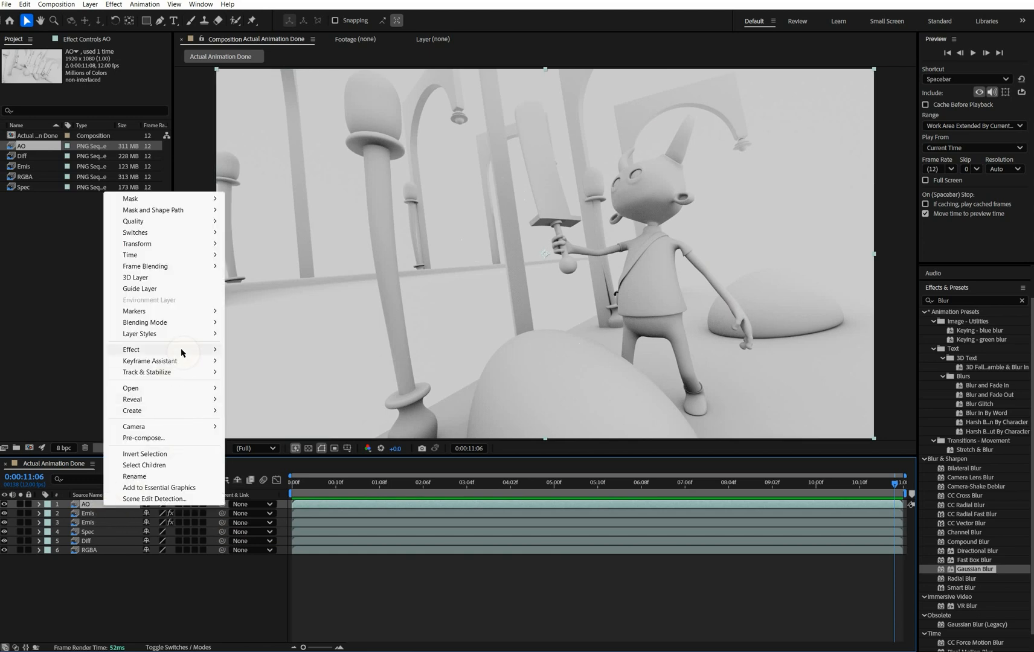
mouse_move(183, 327)
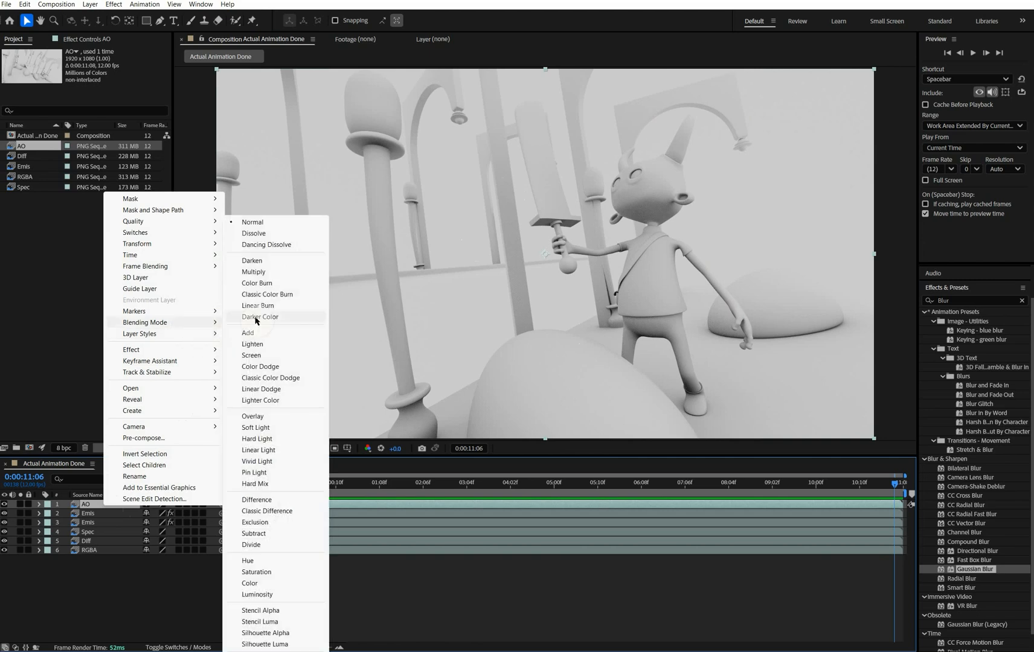
click(261, 272)
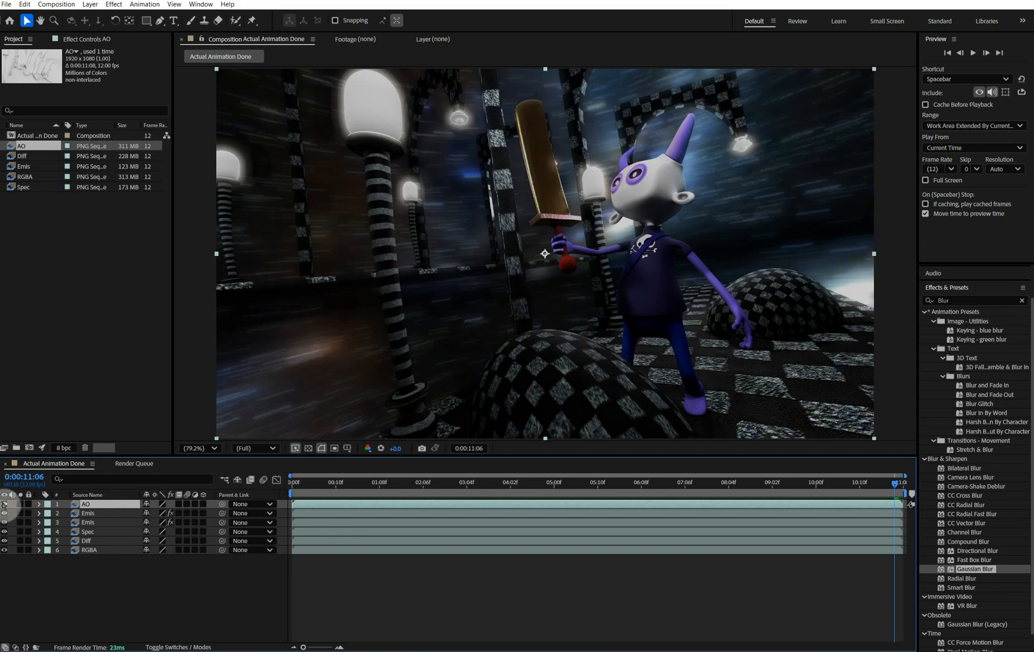
- Compare the composite with and without ambient occlusion by repeatedly hiding and showing the AO layer
click(4, 504)
click(4, 504)
click(5, 505)
click(4, 505)
click(4, 505)
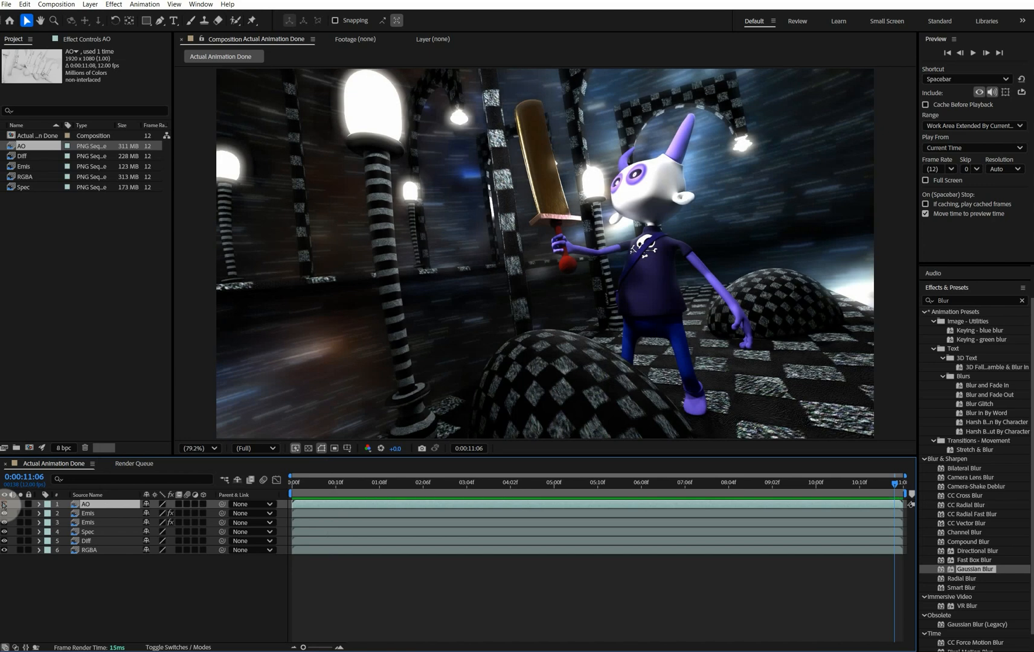
click(4, 504)
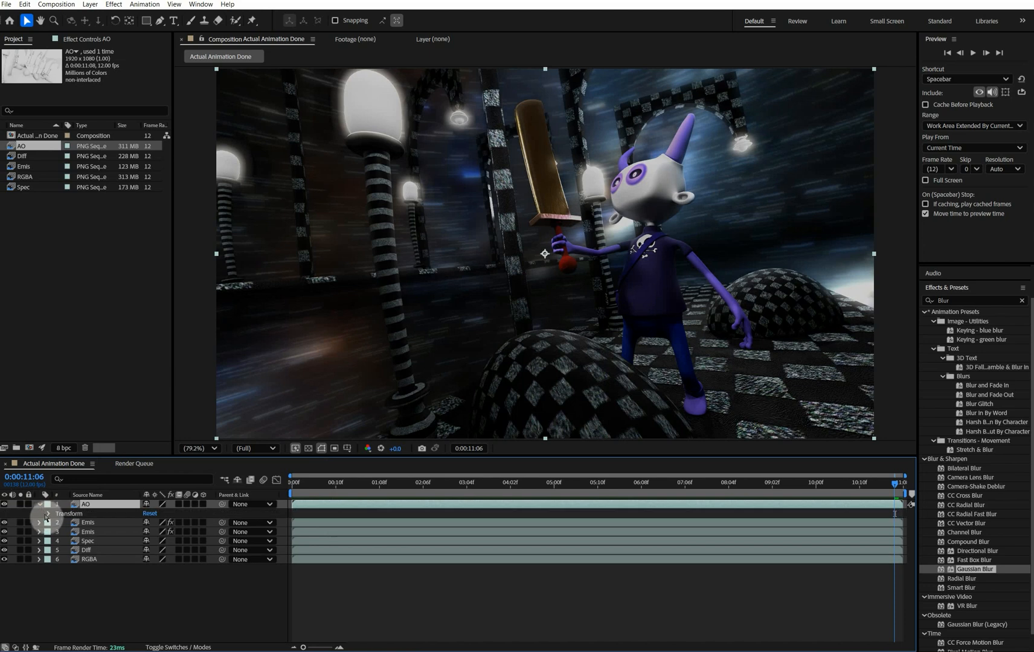
- Set the AO layer's opacity to 50% and collapse its properties
click(39, 505)
click(148, 560)
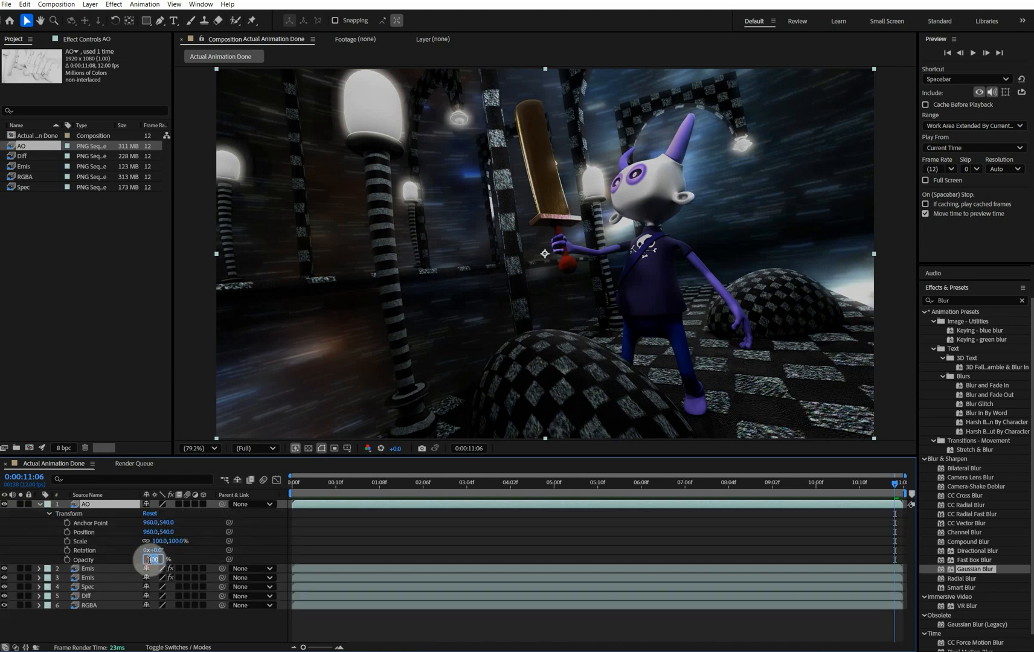
text(50)
click(149, 563)
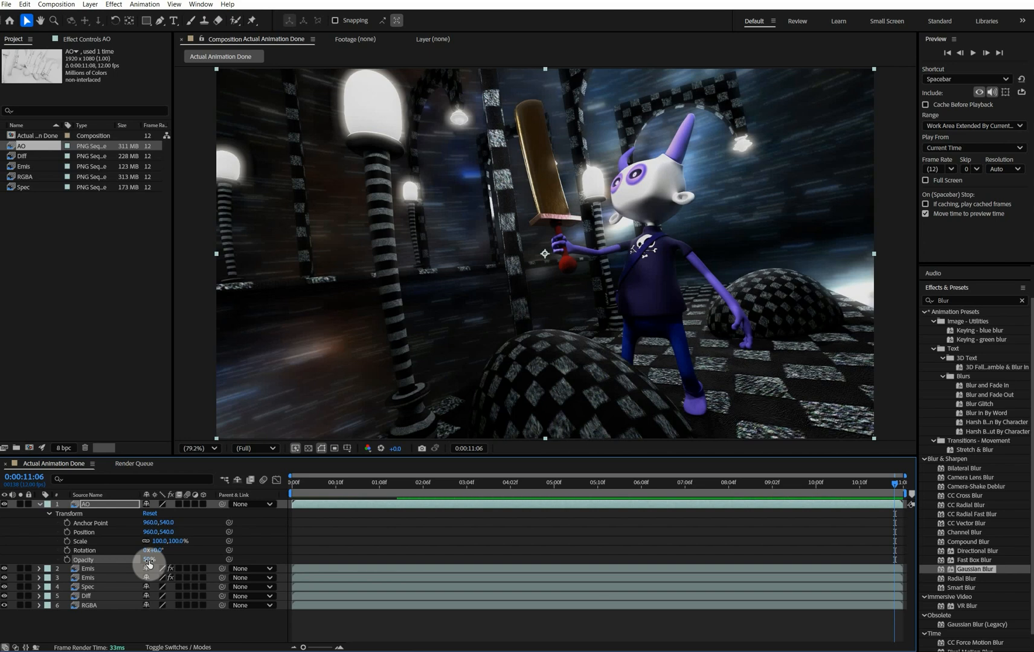
click(39, 504)
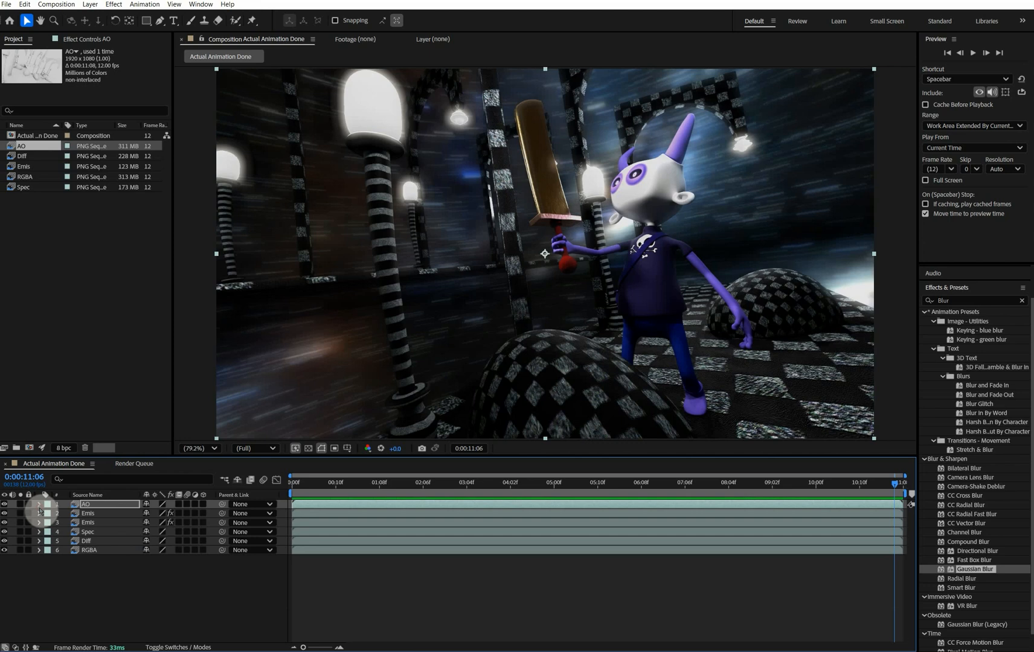
- Send the Actual Animation Done composition to the Adobe Media Encoder queue
click(6, 4)
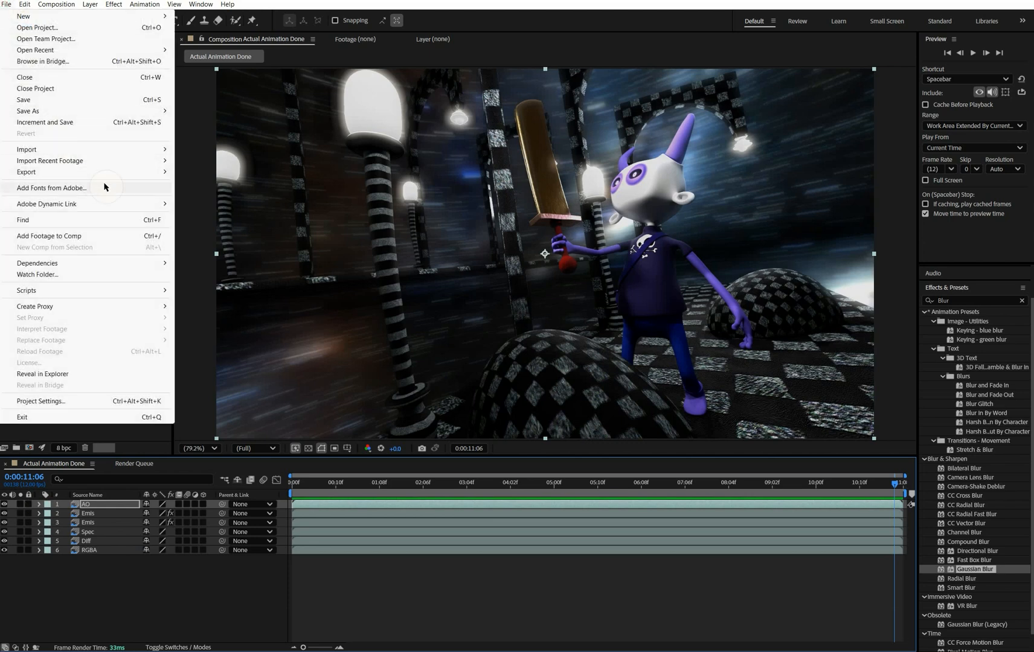
mouse_move(145, 173)
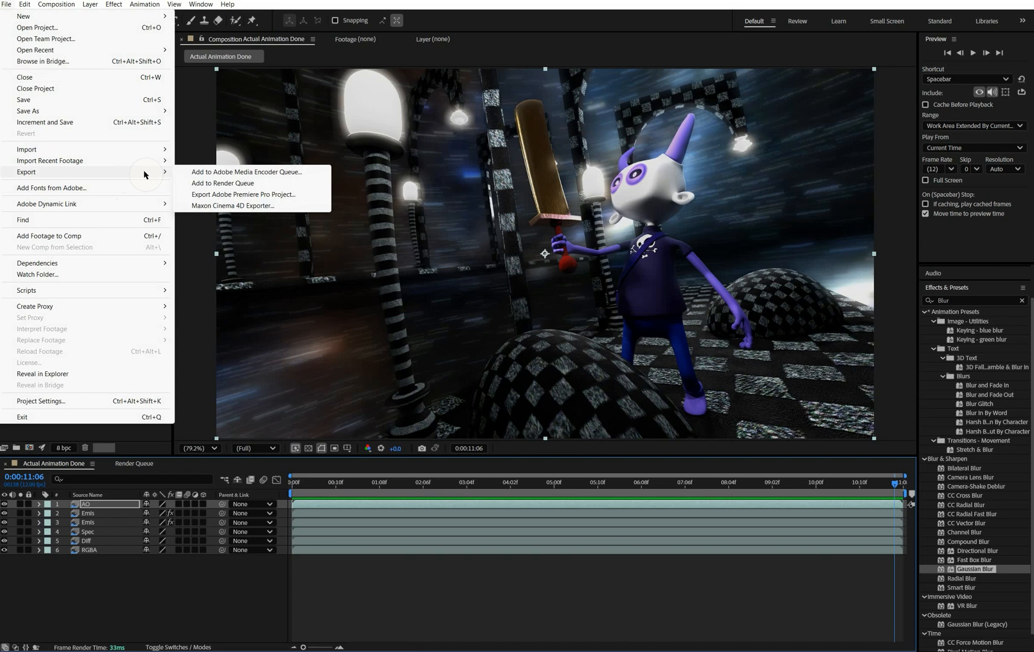
click(204, 174)
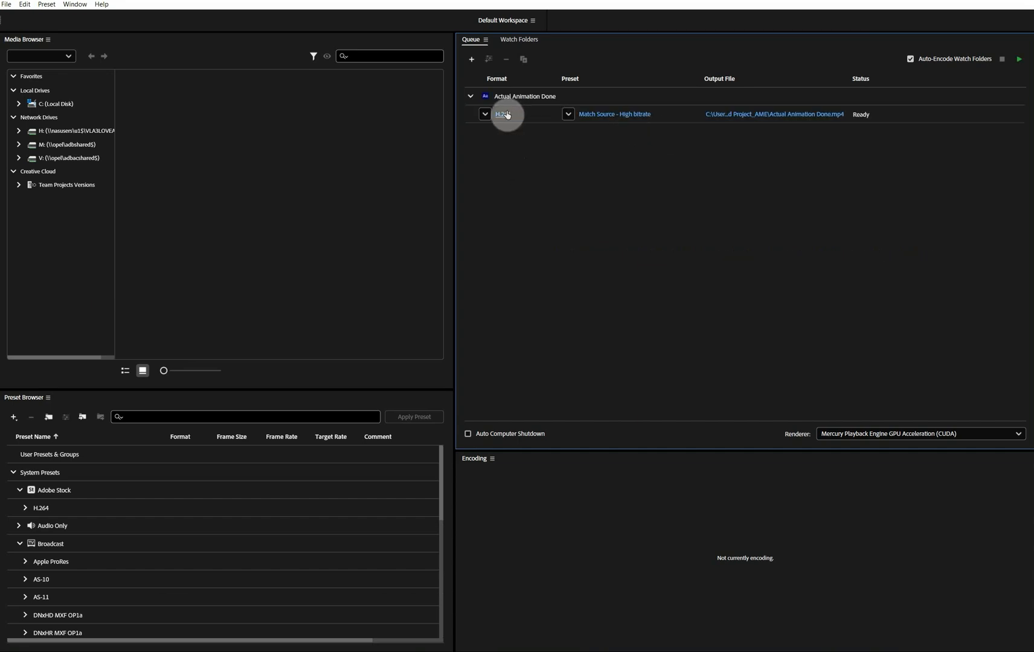
- Set the output file to Actual Animation Done.mp4 in C:\Student\BugOutNow and start encoding the queue
click(765, 120)
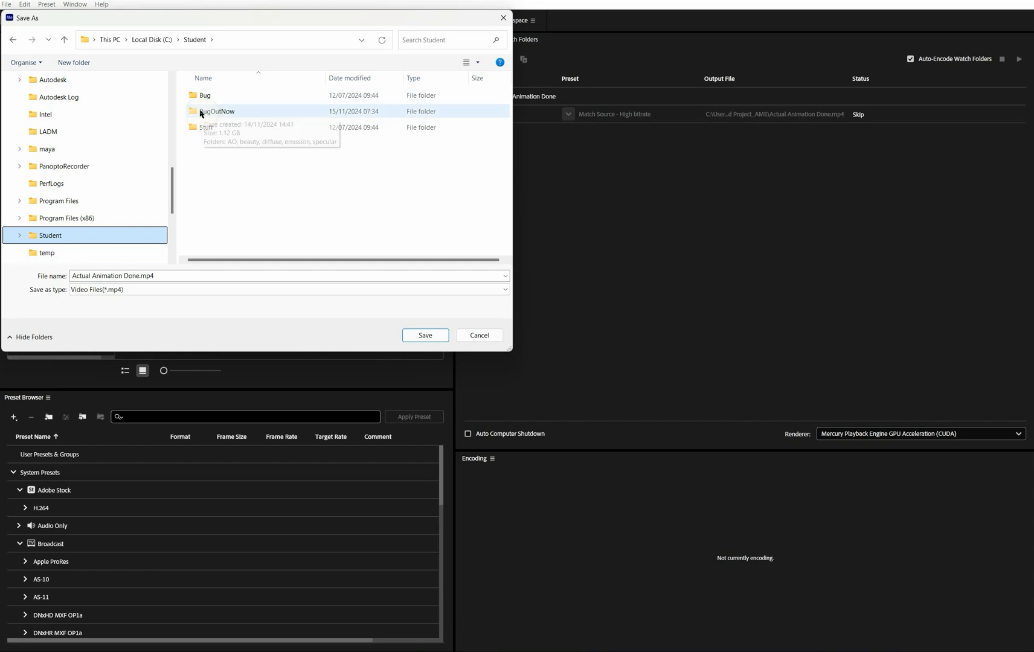
double_click(209, 112)
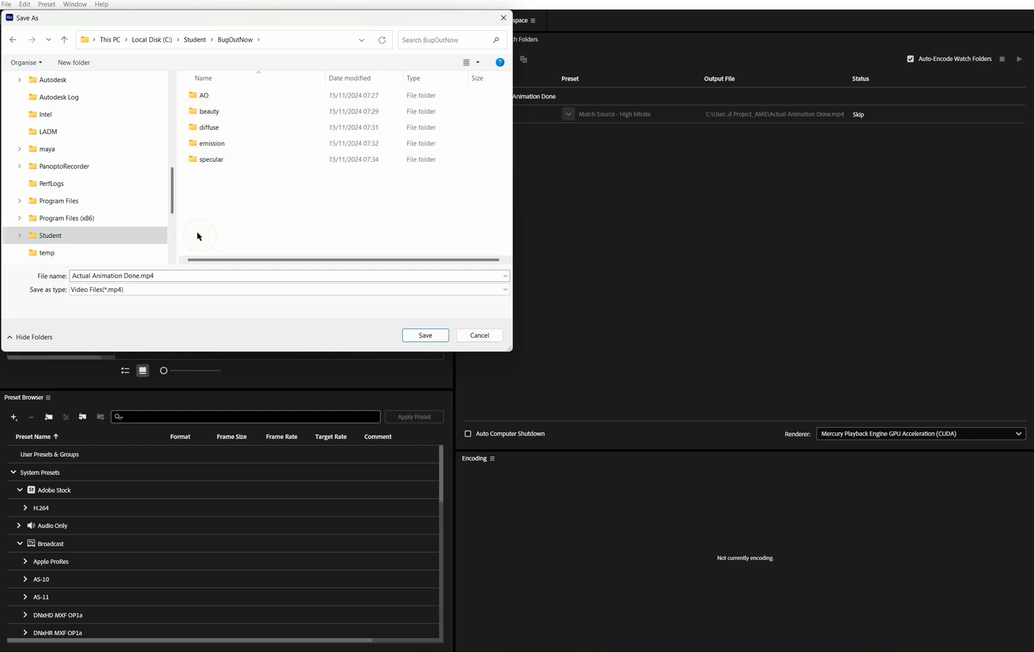
click(410, 335)
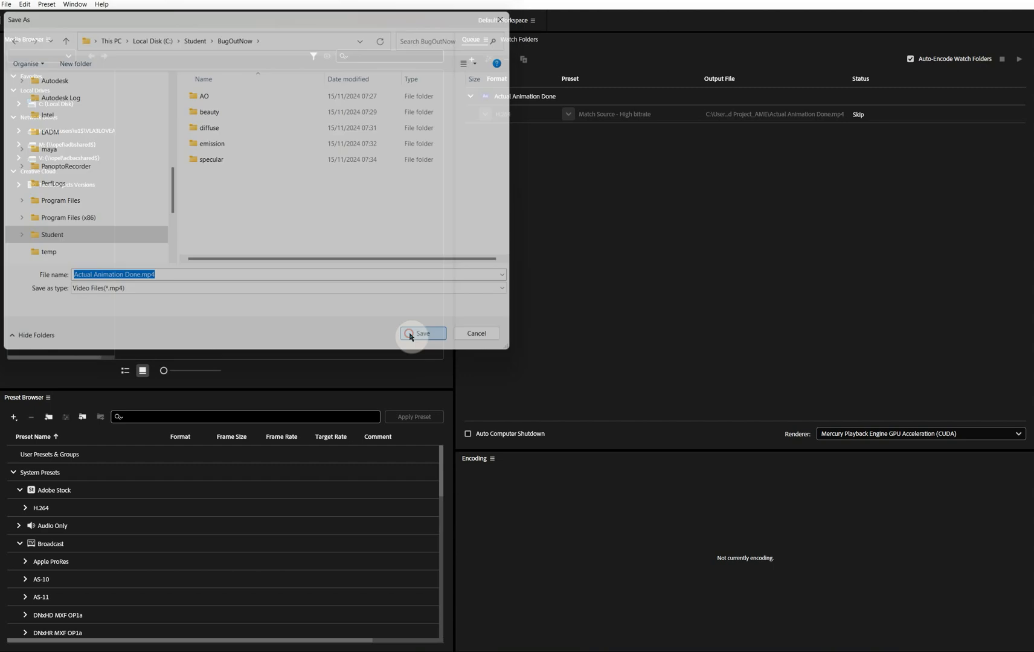
click(1018, 61)
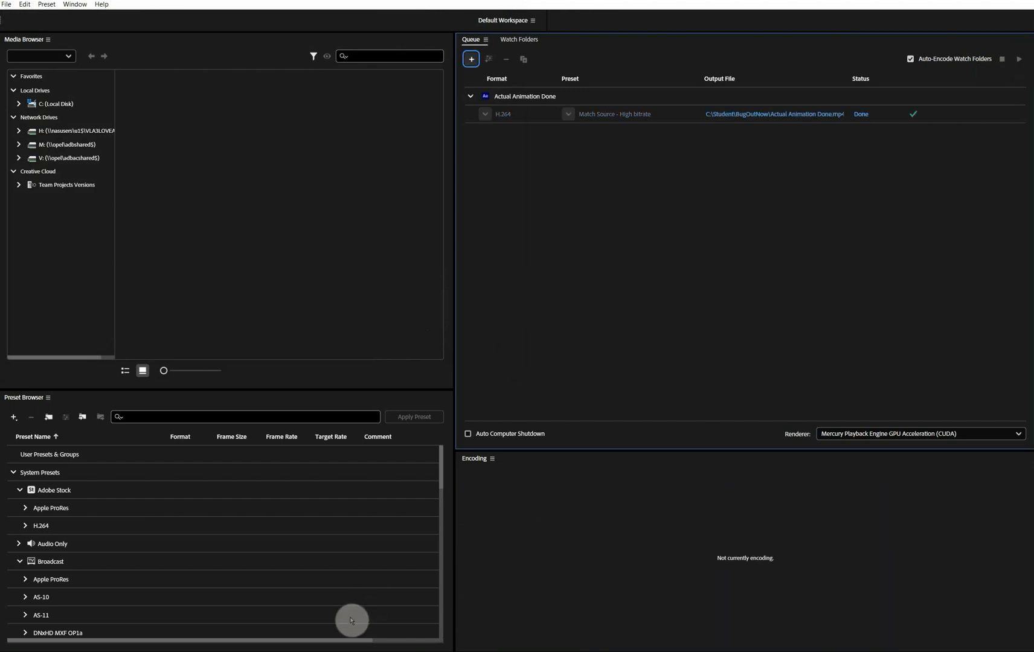
- Switch to File Explorer and open the rendered Actual Animation Done.mp4 from the BugOutNow folder for playback
click(284, 651)
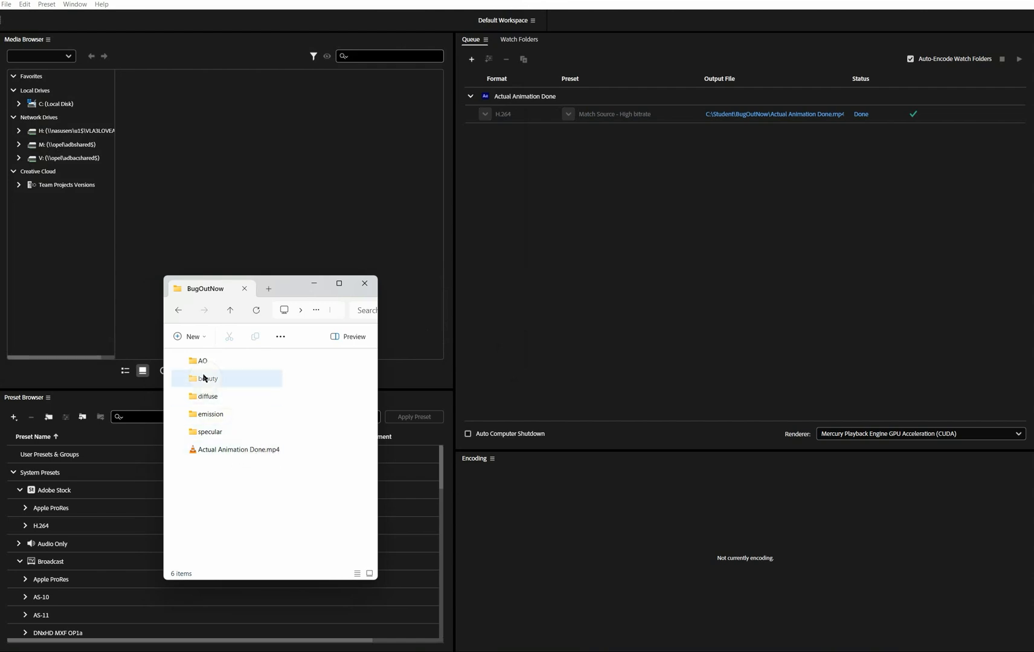
click(196, 456)
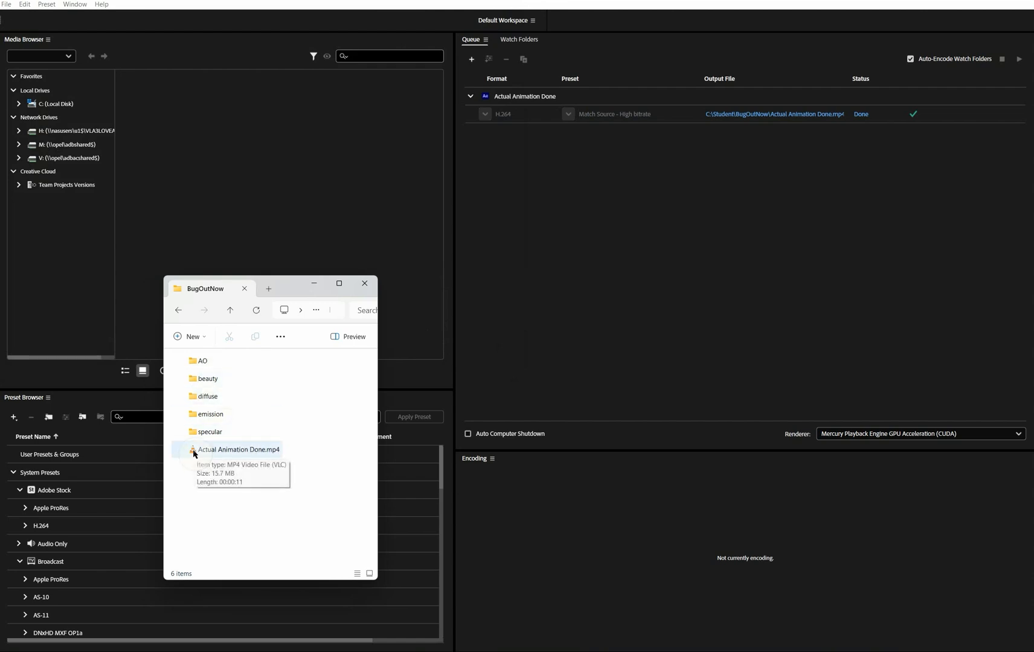
double_click(194, 454)
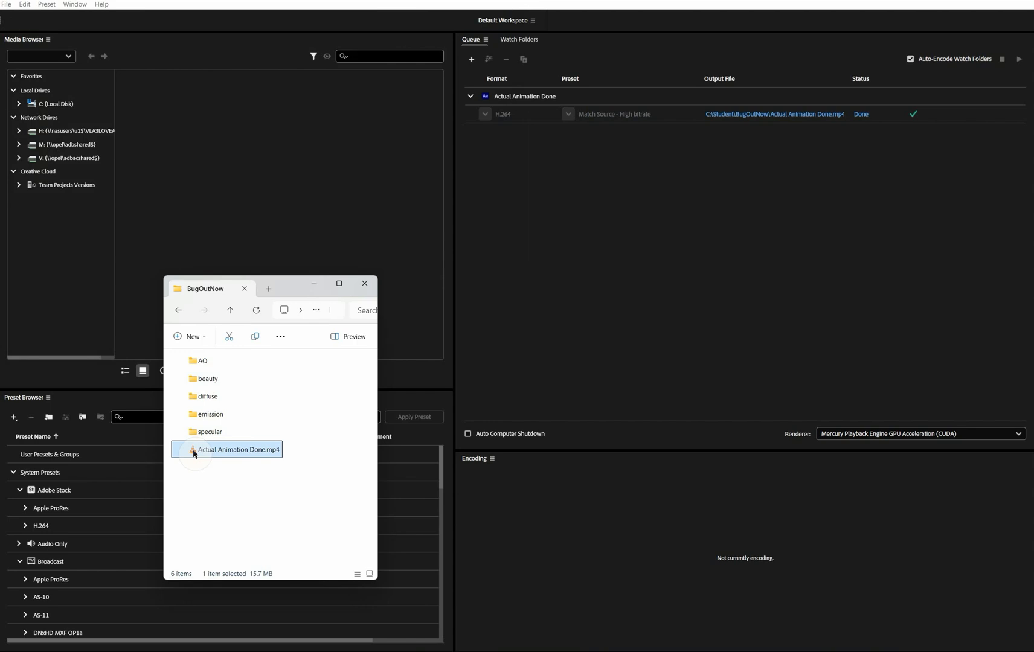